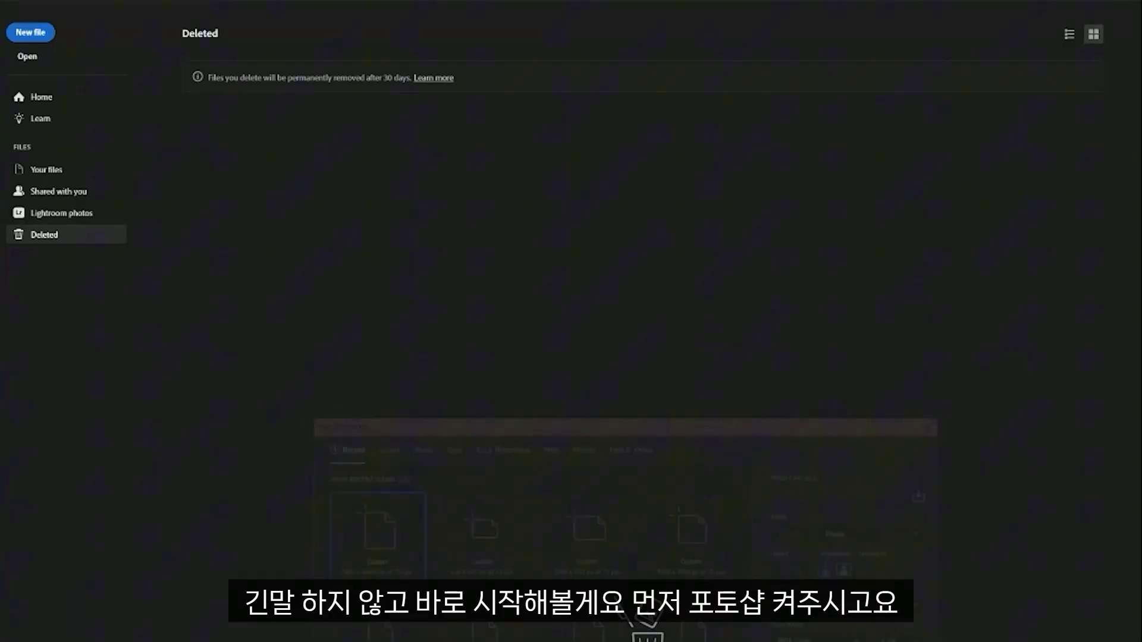
# Create a new document named "수분크림 상세페이지 연습", 860 px wide and 10000 px high.
pyautogui.click(795, 492)
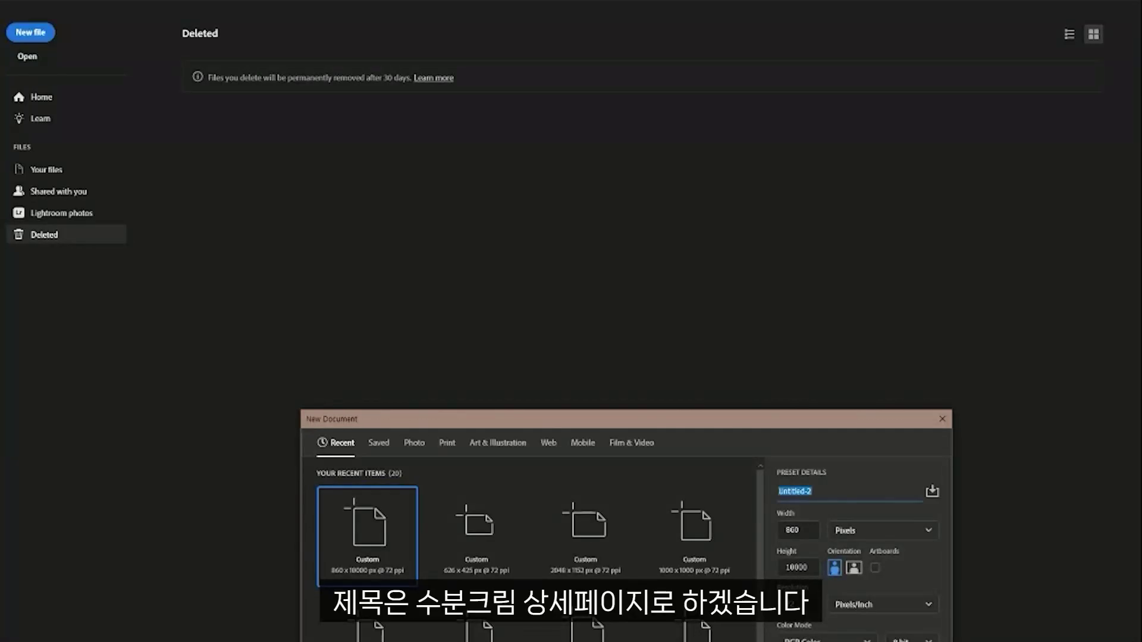
pyautogui.write('수분크림 상세페이지 영상')
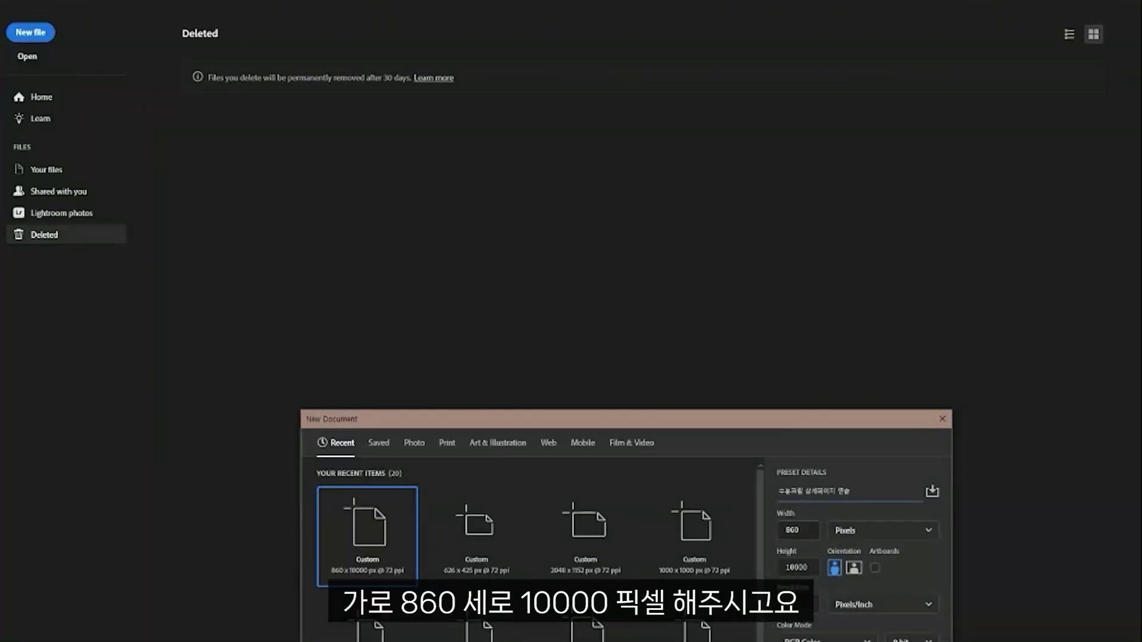
pyautogui.press('Tab')
pyautogui.press('Tab')
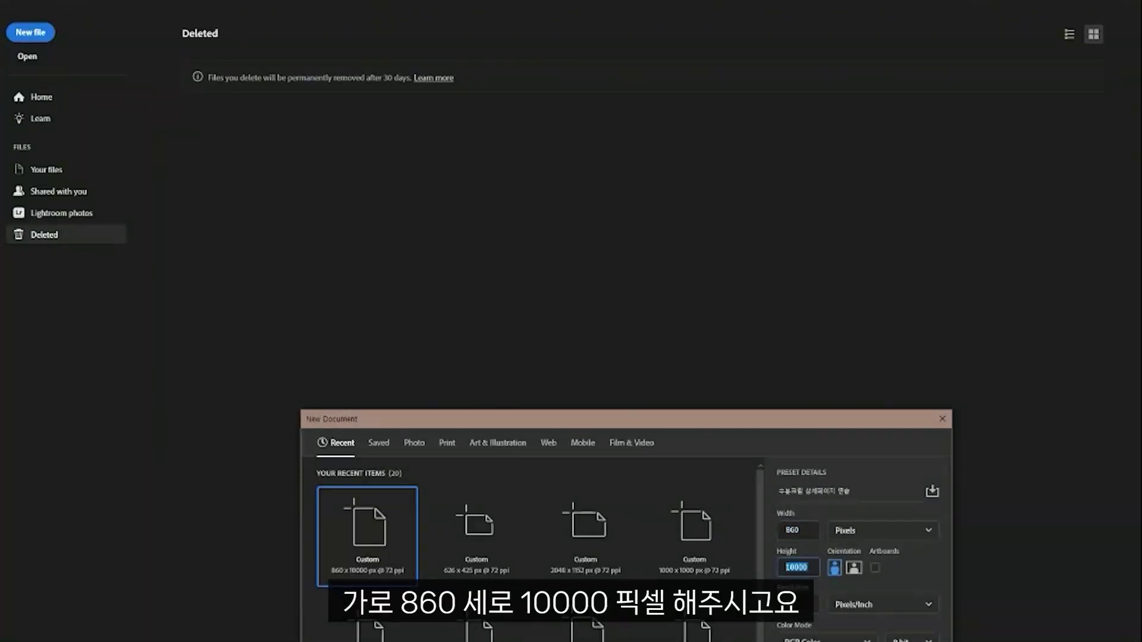
pyautogui.press('Tab')
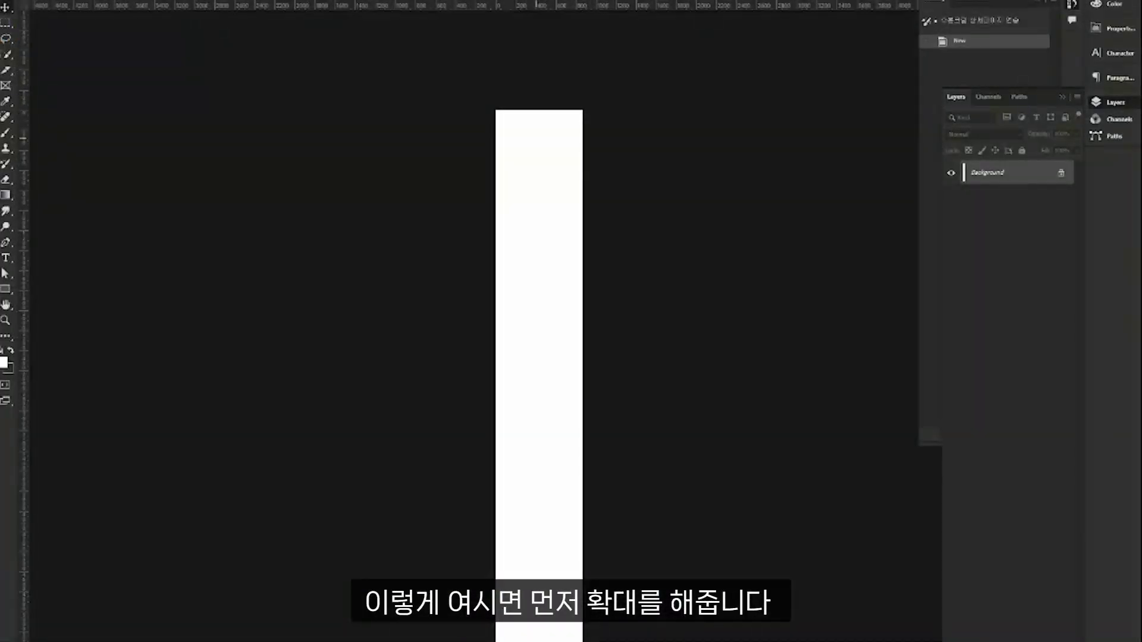
# Place the photo "ChatGPT Image 2025년 6월 3일 오후 05_26_03" from the 이미지 folder near the upper end of the page.
pyautogui.scroll(12, 536, 138)
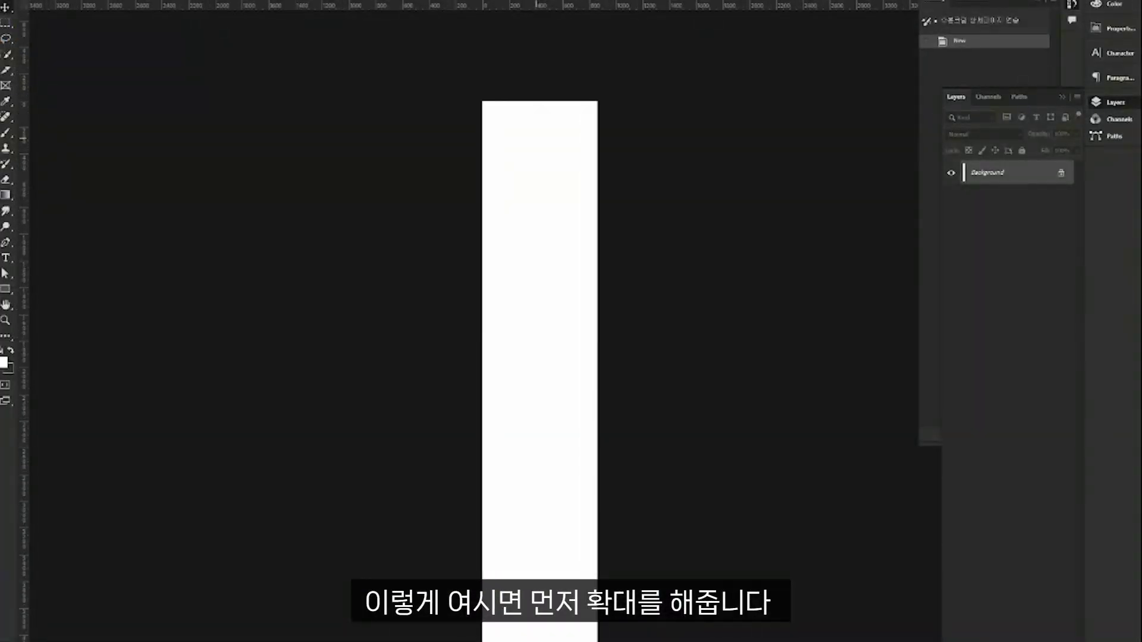
pyautogui.moveTo(613, 106); pyautogui.dragTo(579, 367)
pyautogui.scroll(8, 496, 472)
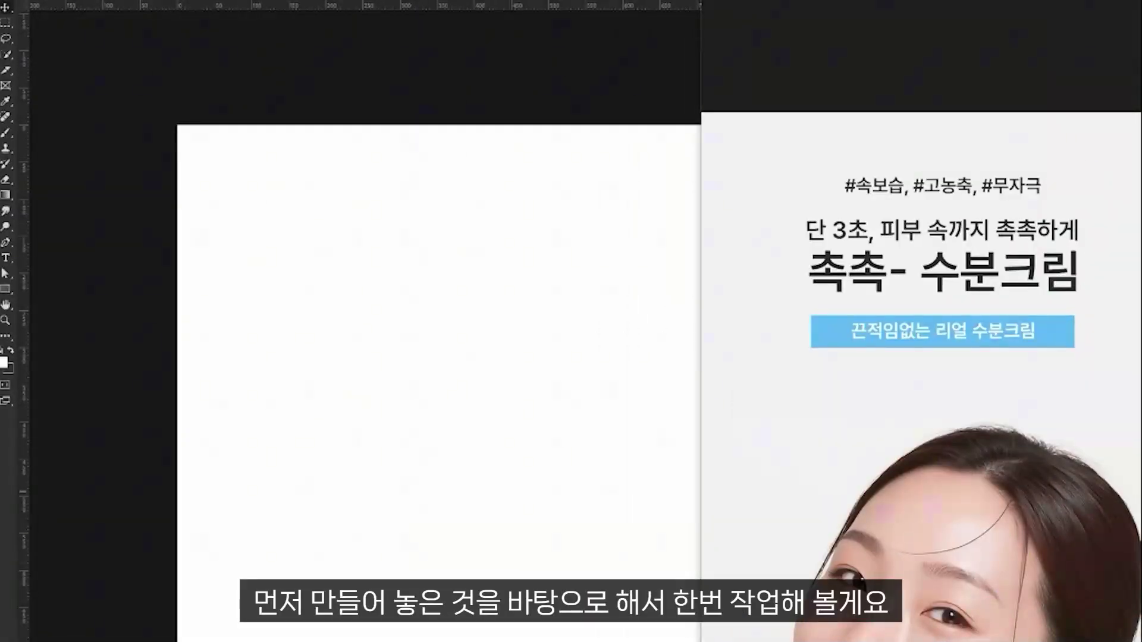
pyautogui.hotkey('alt', 'Tab')
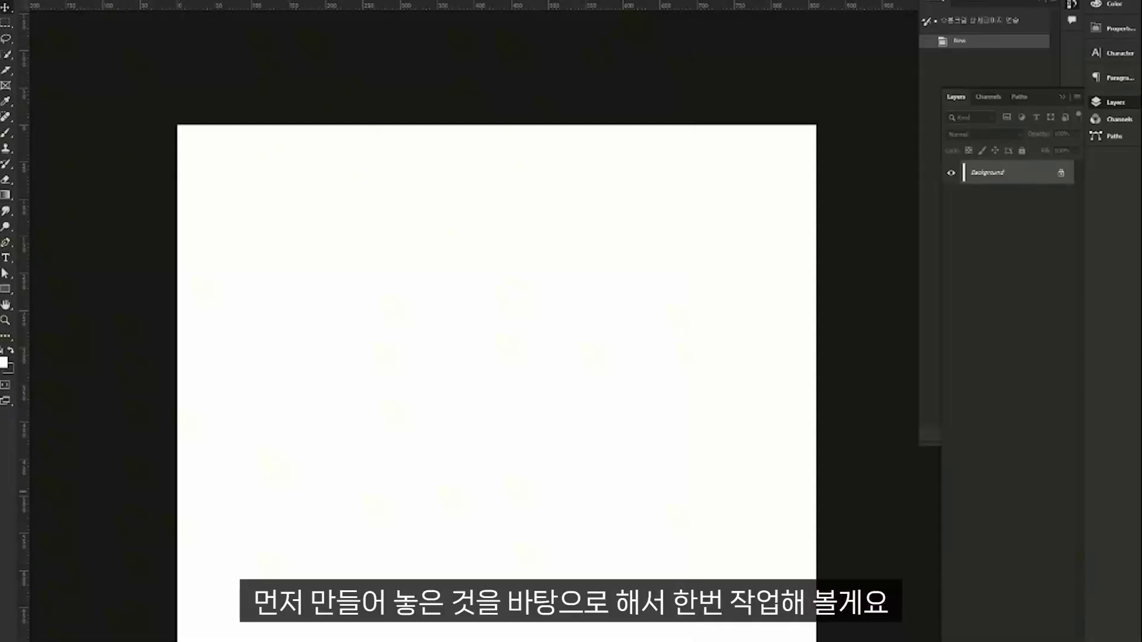
pyautogui.hotkey('alt', 'Tab')
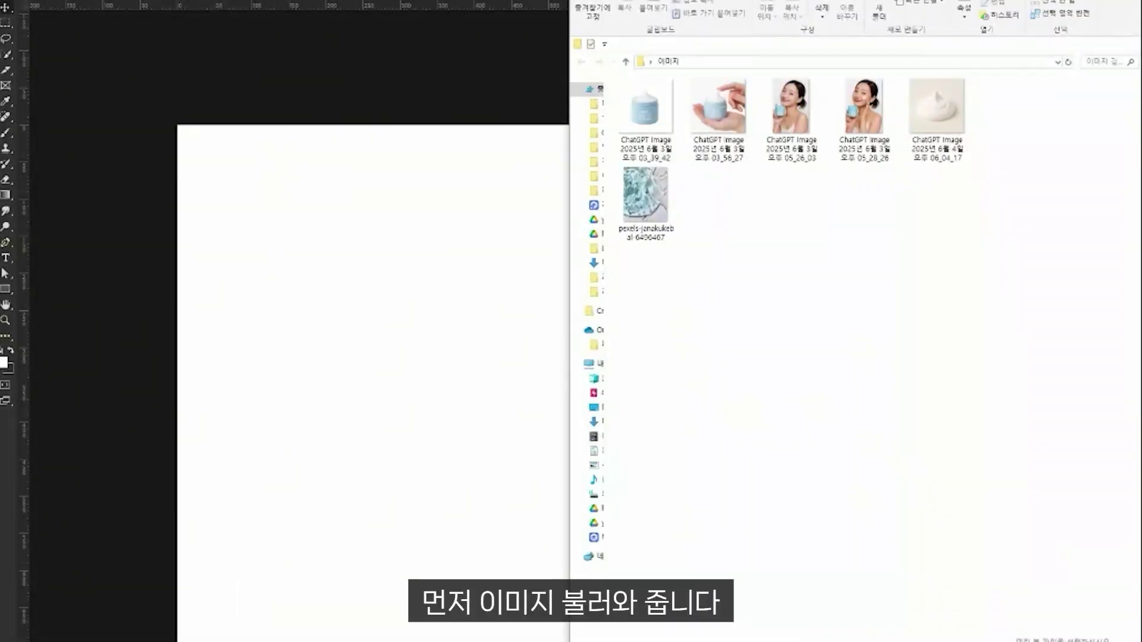
pyautogui.moveTo(792, 107); pyautogui.dragTo(424, 340)
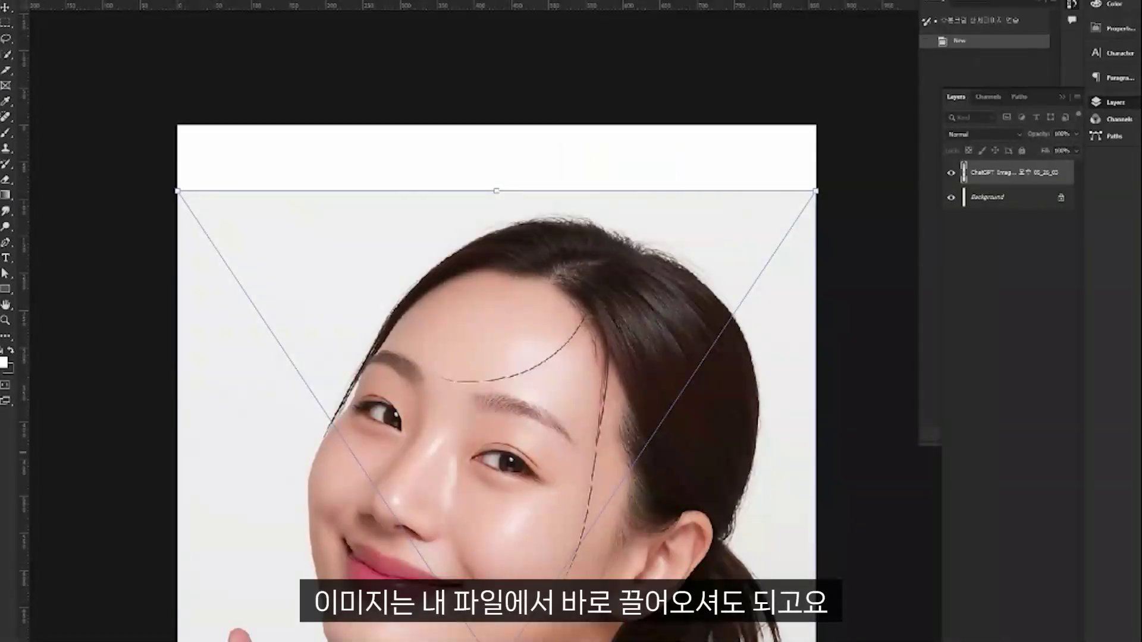
pyautogui.press('Return')
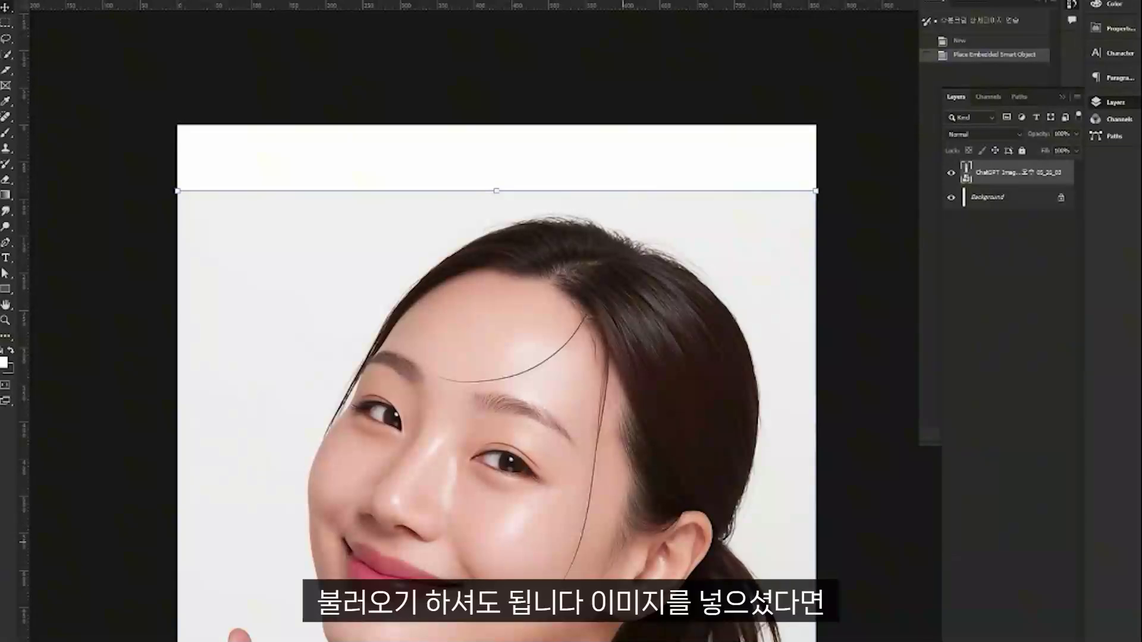
pyautogui.hotkey('ctrl', '-')
pyautogui.hotkey('ctrl', '-')
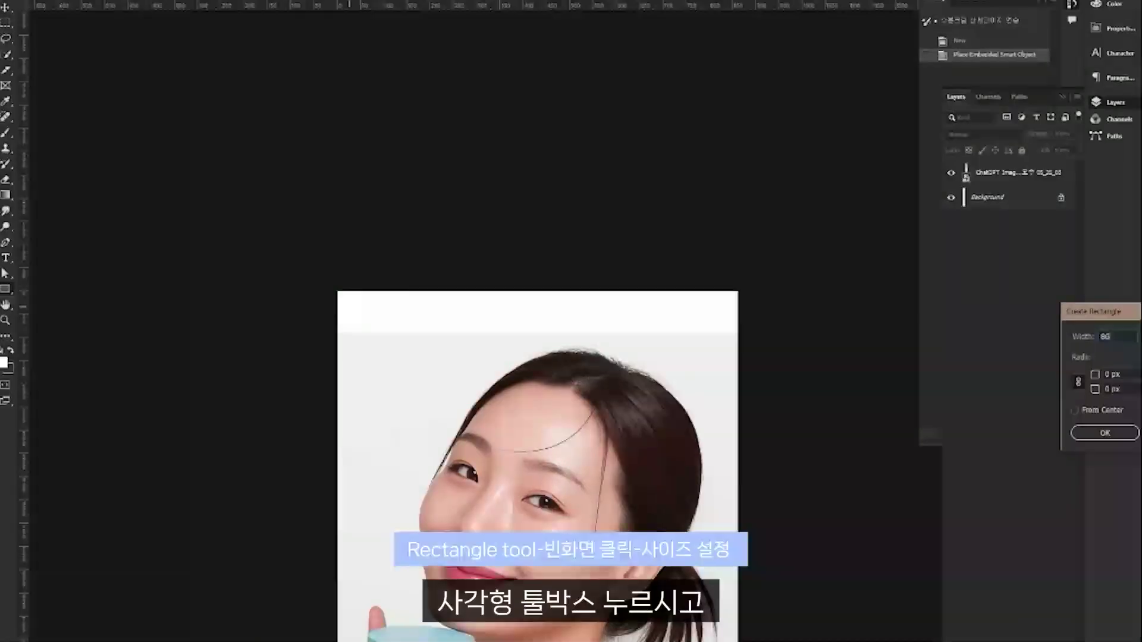
pyautogui.write('0')
pyautogui.moveTo(1078, 311); pyautogui.dragTo(565, 334)
pyautogui.press('Tab')
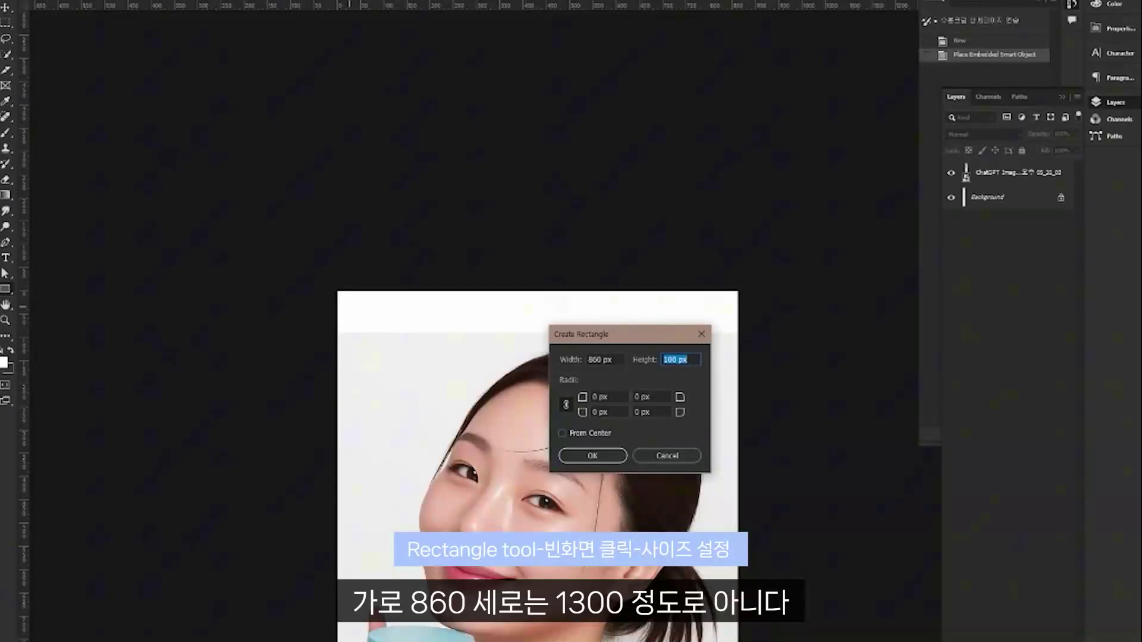
pyautogui.write('1300')
pyautogui.press('Return')
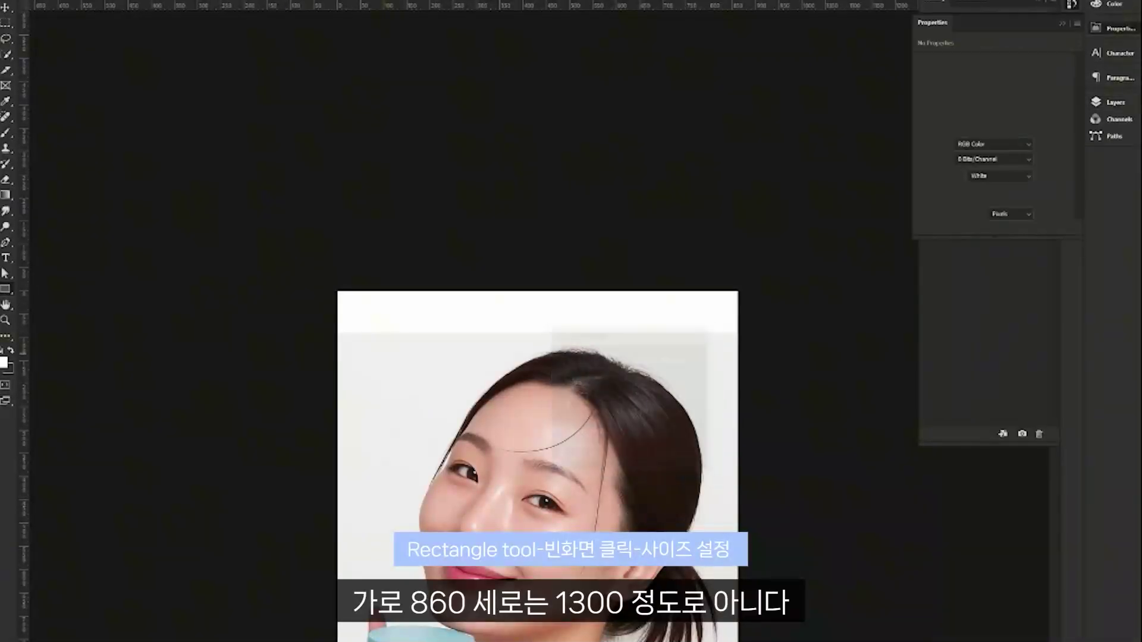
pyautogui.hotkey('ctrl', 'z')
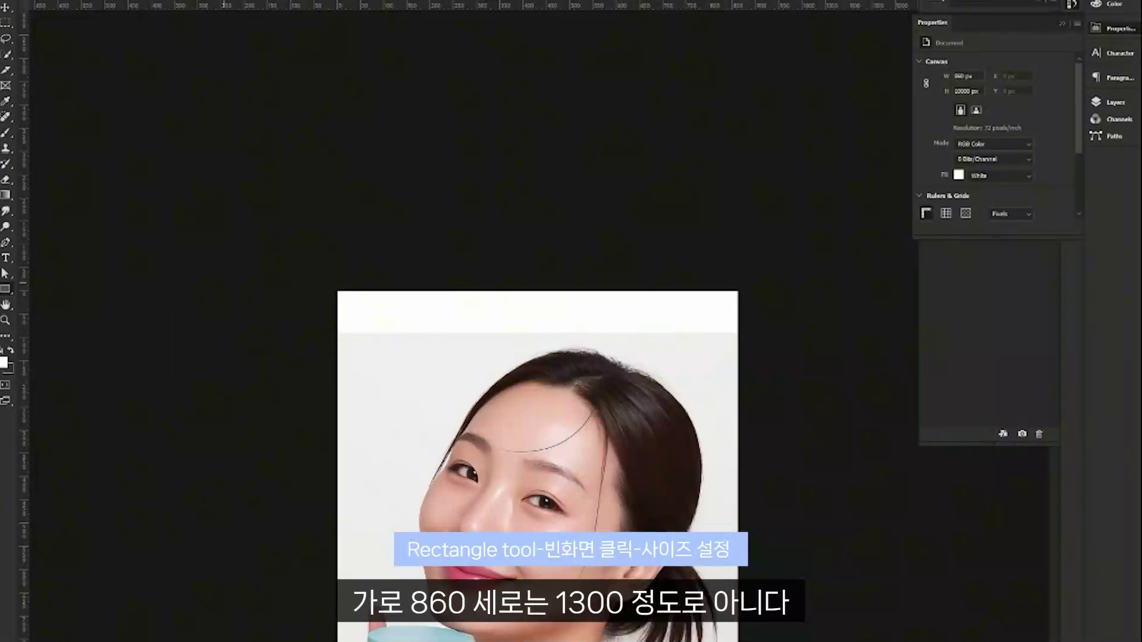
pyautogui.click(595, 387)
pyautogui.write('860')
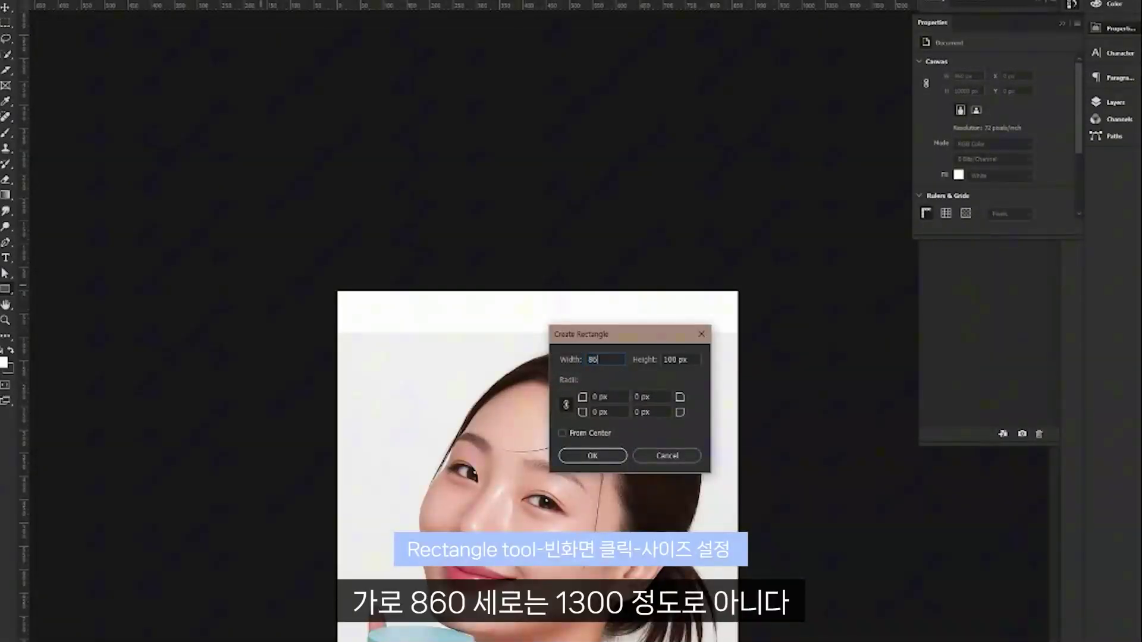
pyautogui.press('Tab')
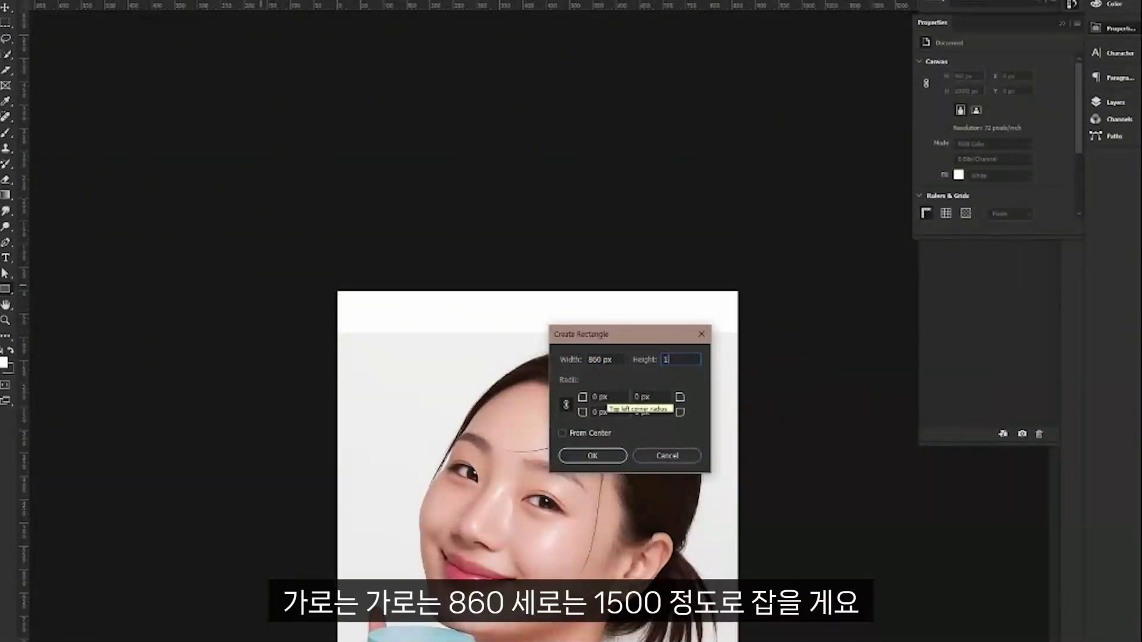
pyautogui.write('1300')
pyautogui.press('Return')
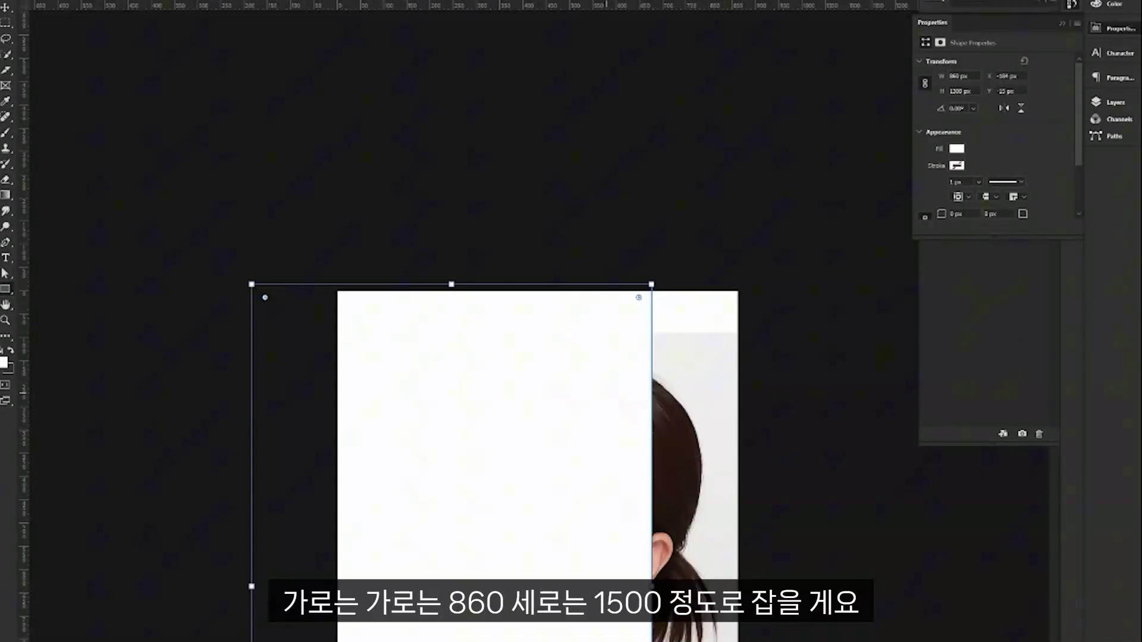
pyautogui.hotkey('ctrl', 'z')
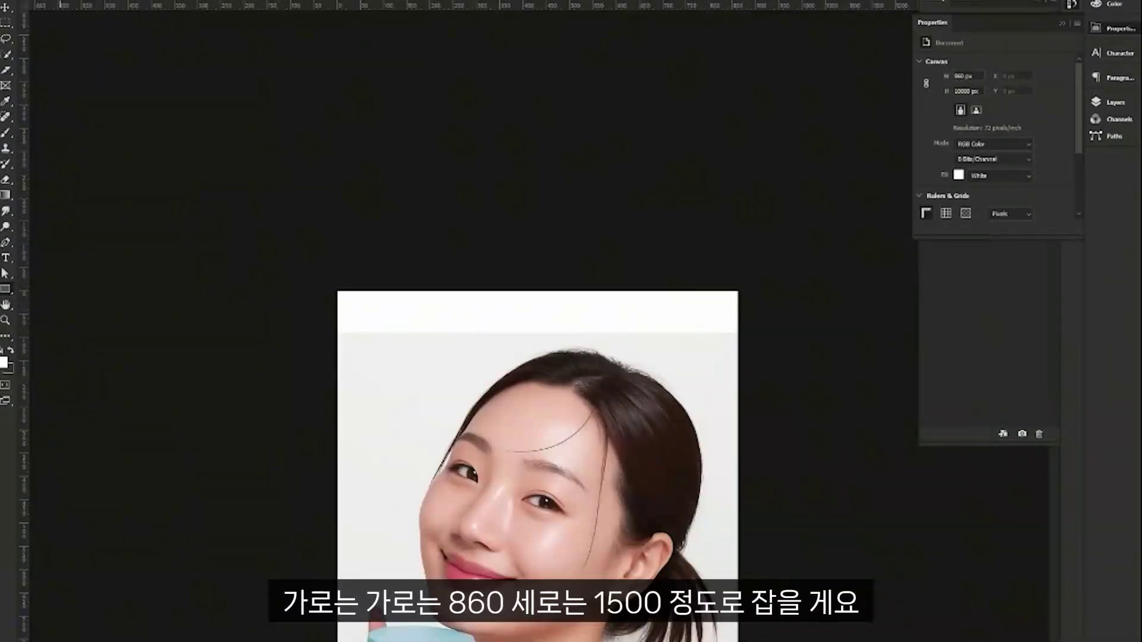
# Delete the placed photo layer and create a rectangle 860 px wide and 1500 px high.
pyautogui.hotkey('ctrl', 'shift', 'z')
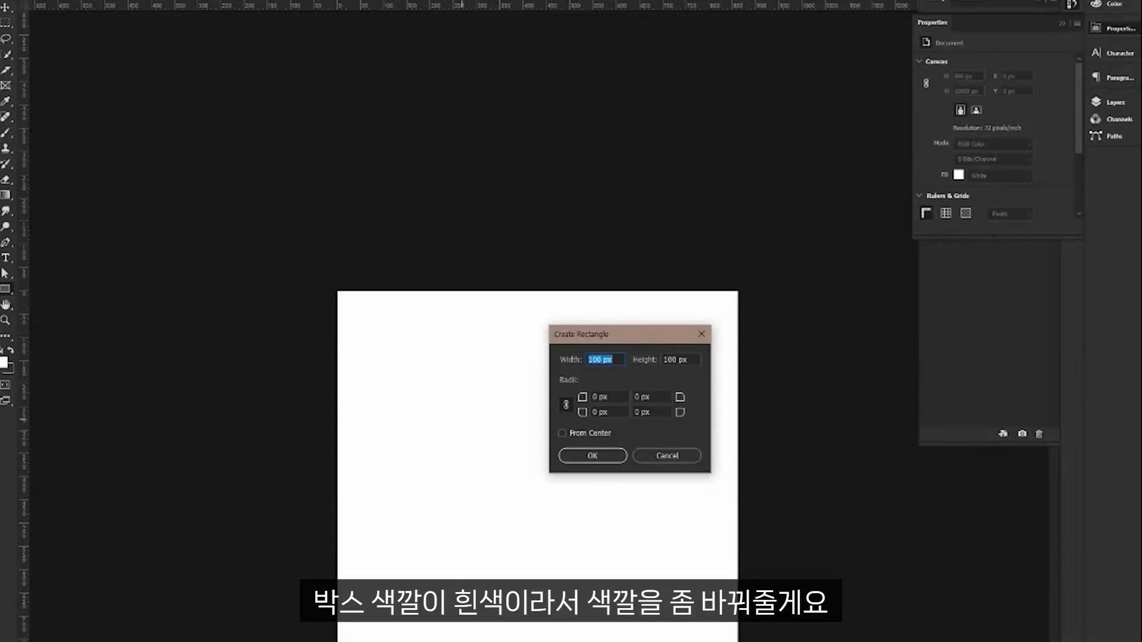
pyautogui.write('860')
pyautogui.press('Tab')
pyautogui.write('1500')
pyautogui.press('Return')
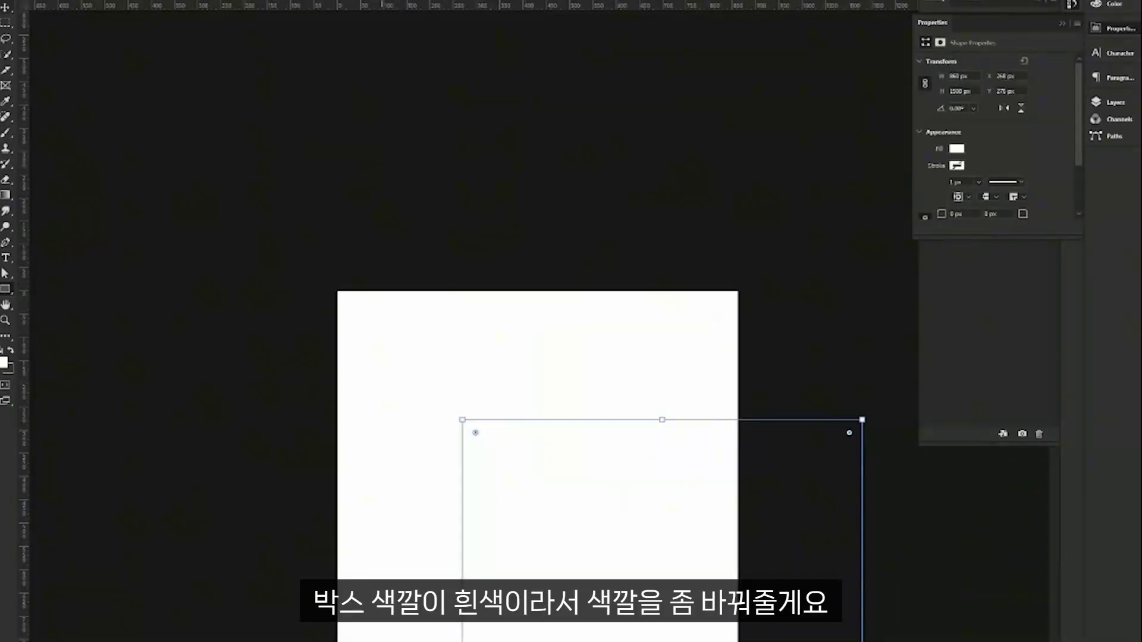
# Set the foreground color to teal and move the rectangle up over the beginning of the page.
pyautogui.moveTo(694, 621); pyautogui.dragTo(556, 485)
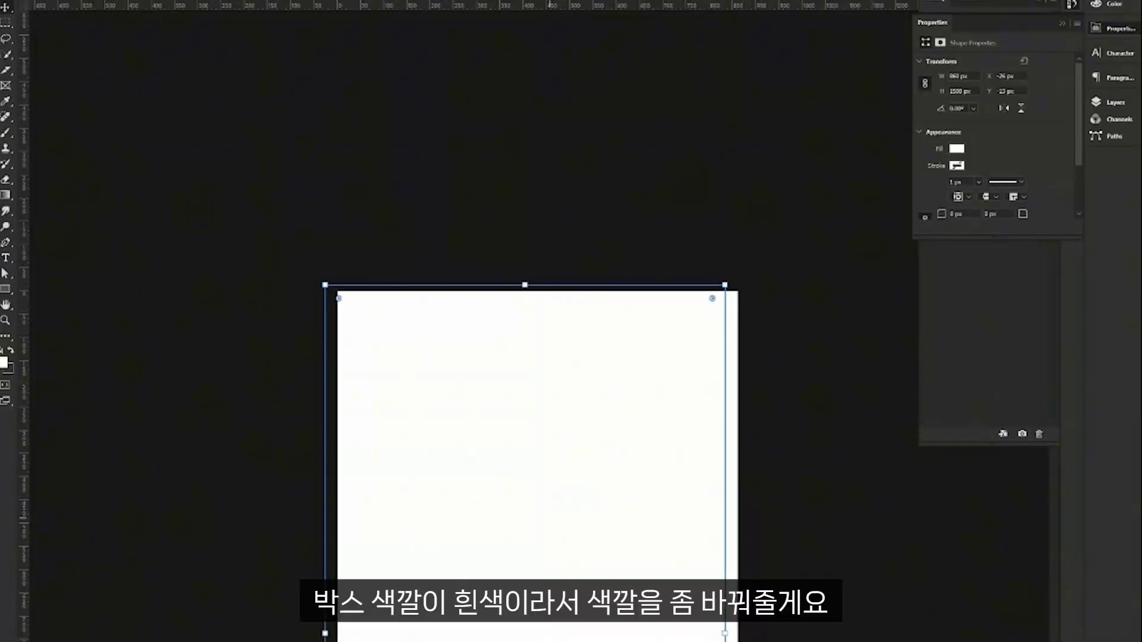
pyautogui.hotkey('ctrl', 'z')
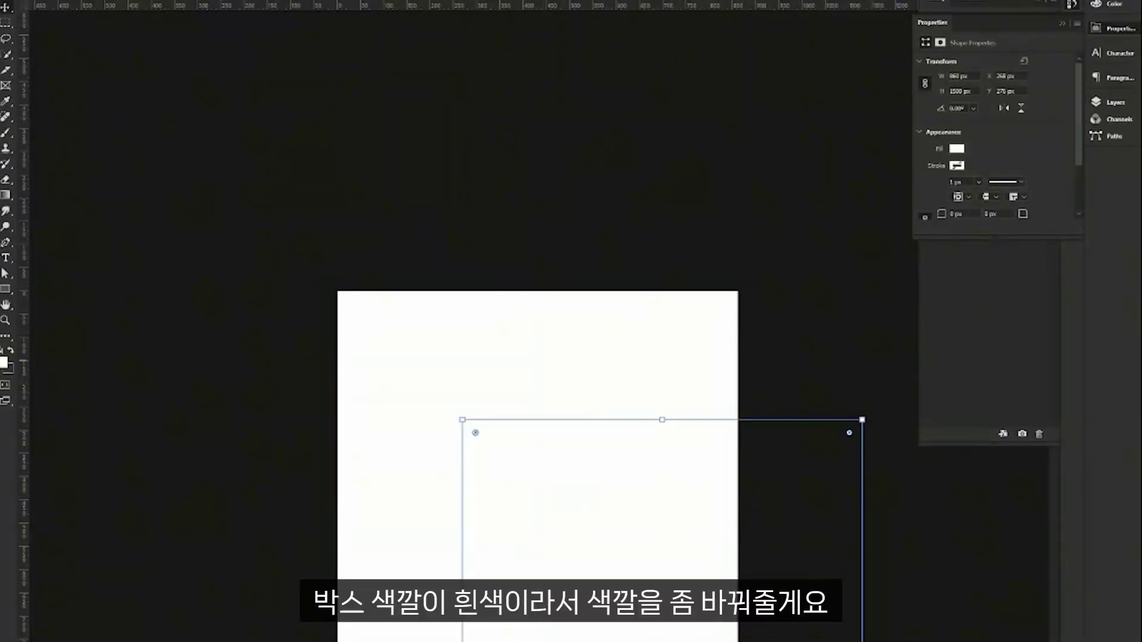
pyautogui.click(4, 362)
pyautogui.click(1081, 586)
pyautogui.moveTo(654, 536); pyautogui.dragTo(479, 421)
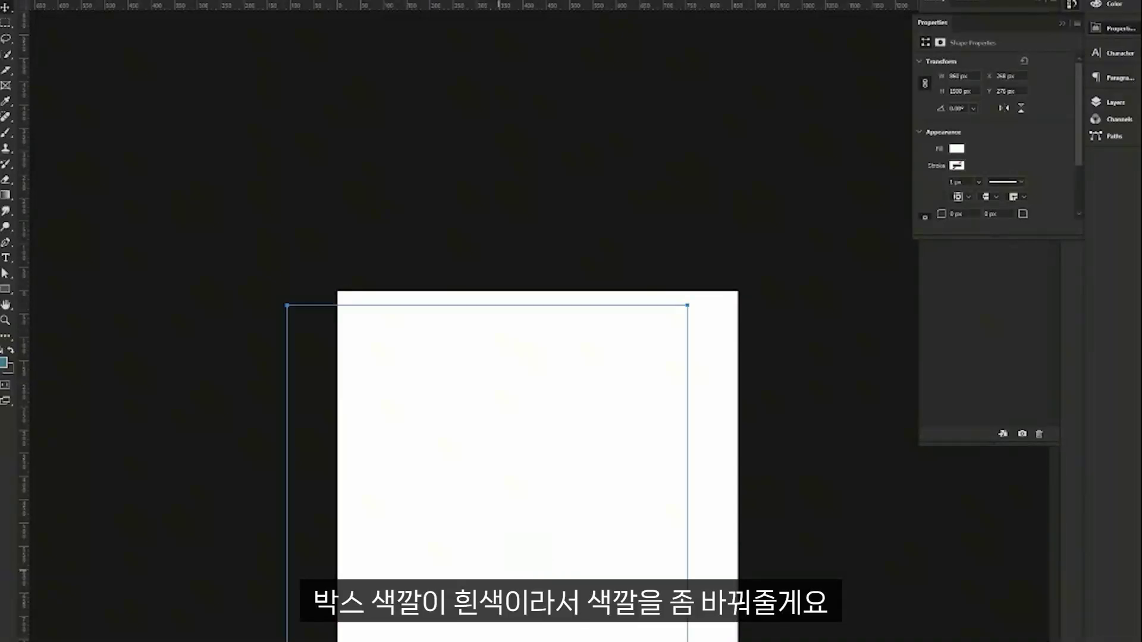
# Fill the rectangle with light blue and align it with the page's side edges and upper edge.
pyautogui.press('F7')
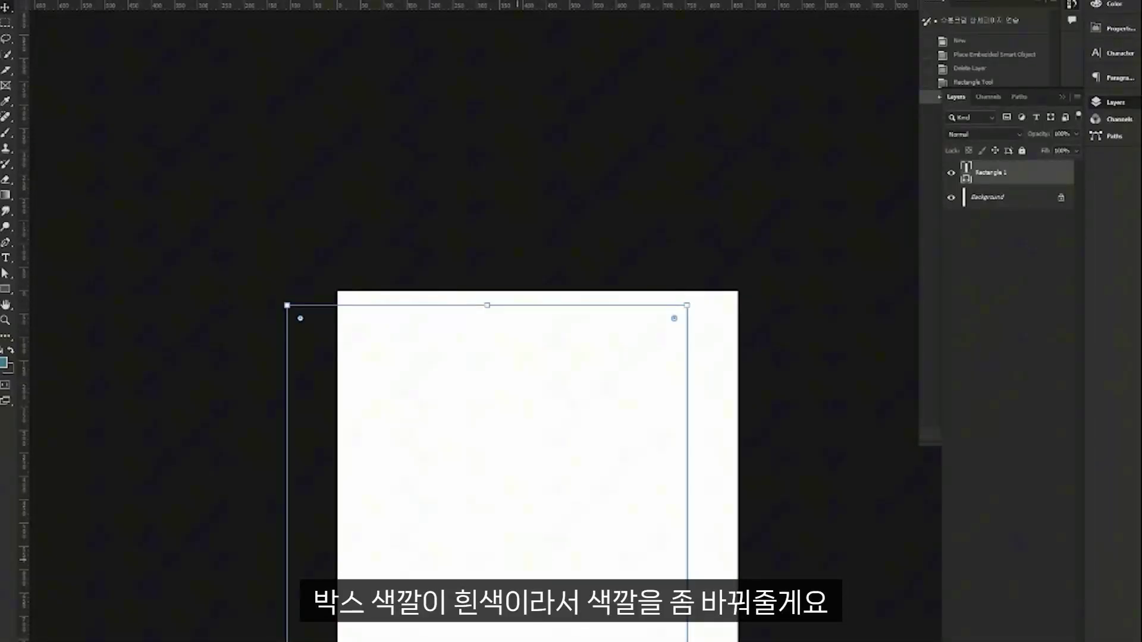
pyautogui.press('F7')
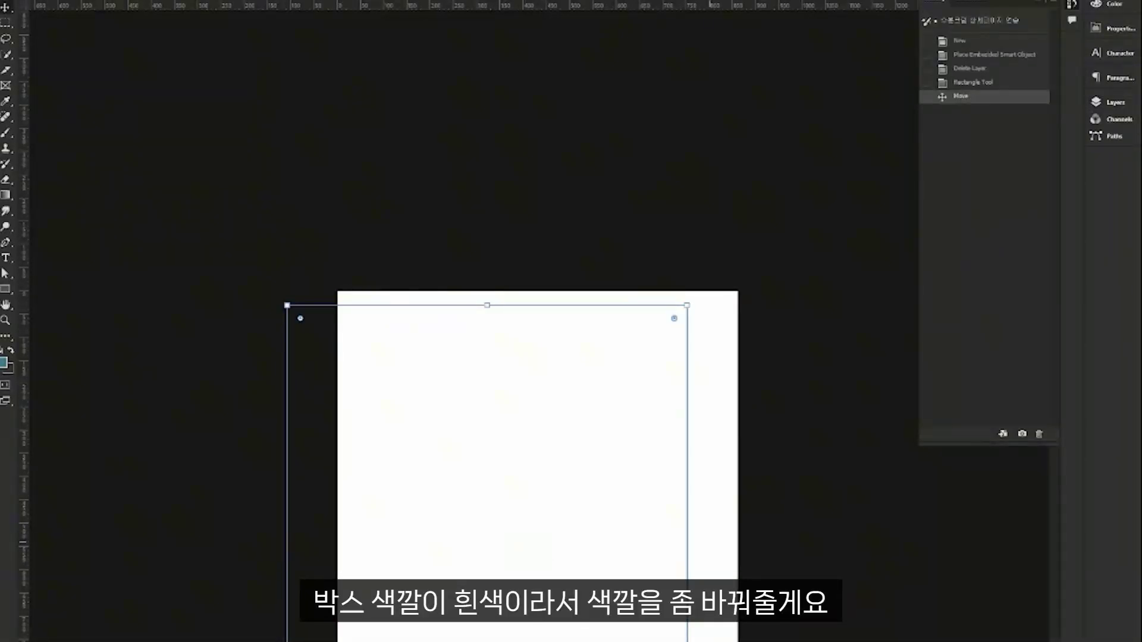
pyautogui.moveTo(511, 503); pyautogui.dragTo(565, 516)
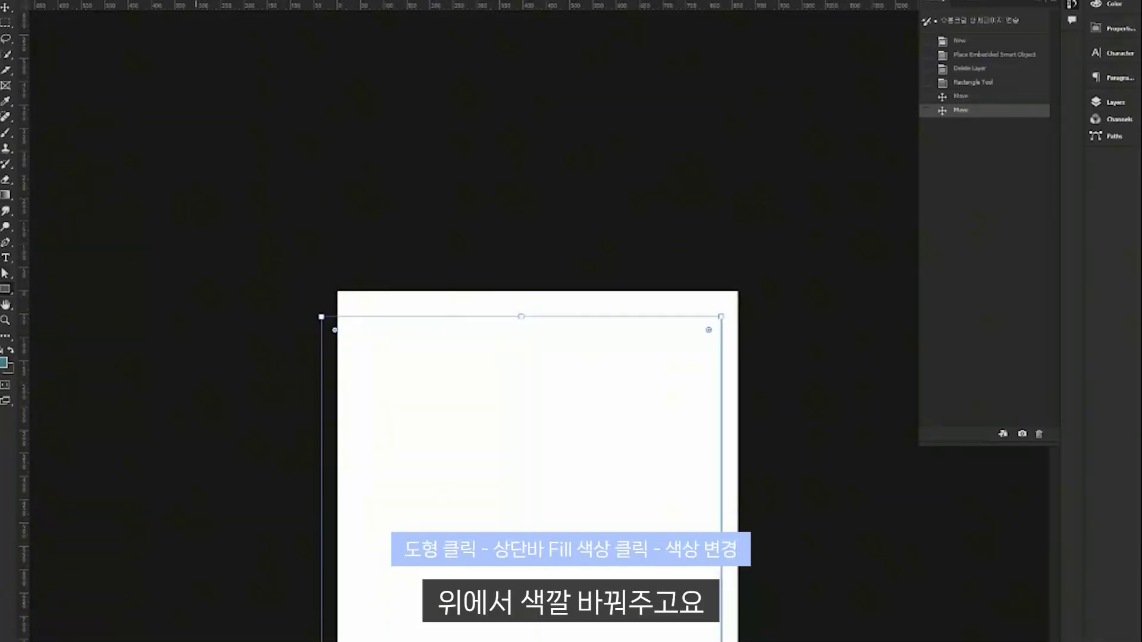
pyautogui.press('Return')
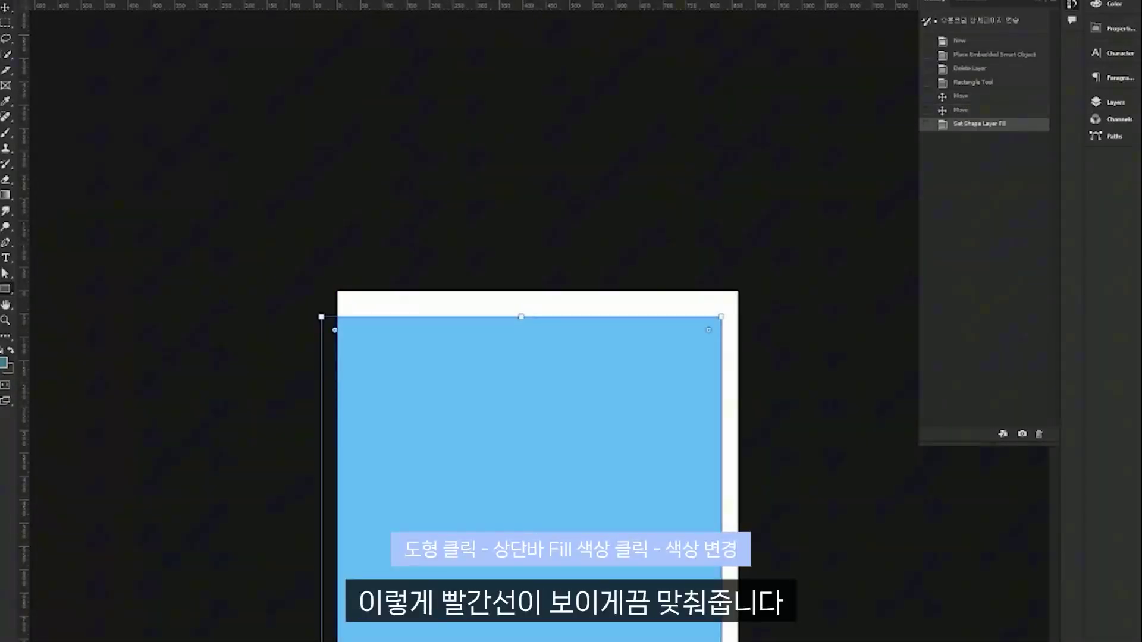
pyautogui.moveTo(565, 512); pyautogui.dragTo(565, 494)
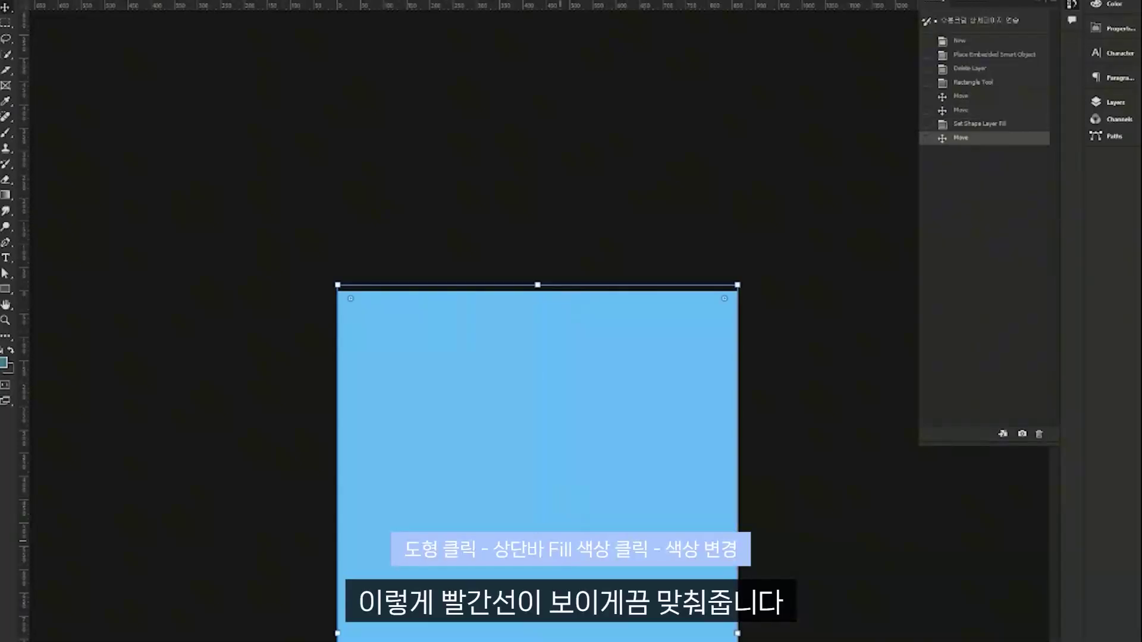
pyautogui.moveTo(617, 440); pyautogui.dragTo(618, 453)
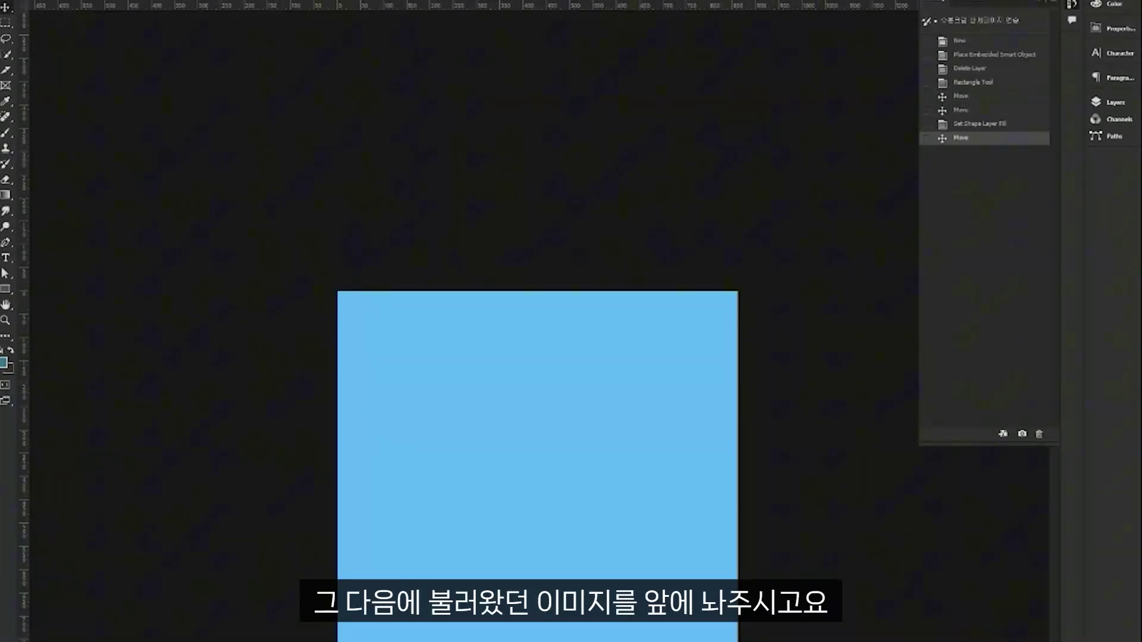
# Place the photo "ChatGPT Image 2025년 6월 3일 오후 05_26_03" over the blue rectangle and clip it to that rectangle.
pyautogui.hotkey('alt', 'Tab')
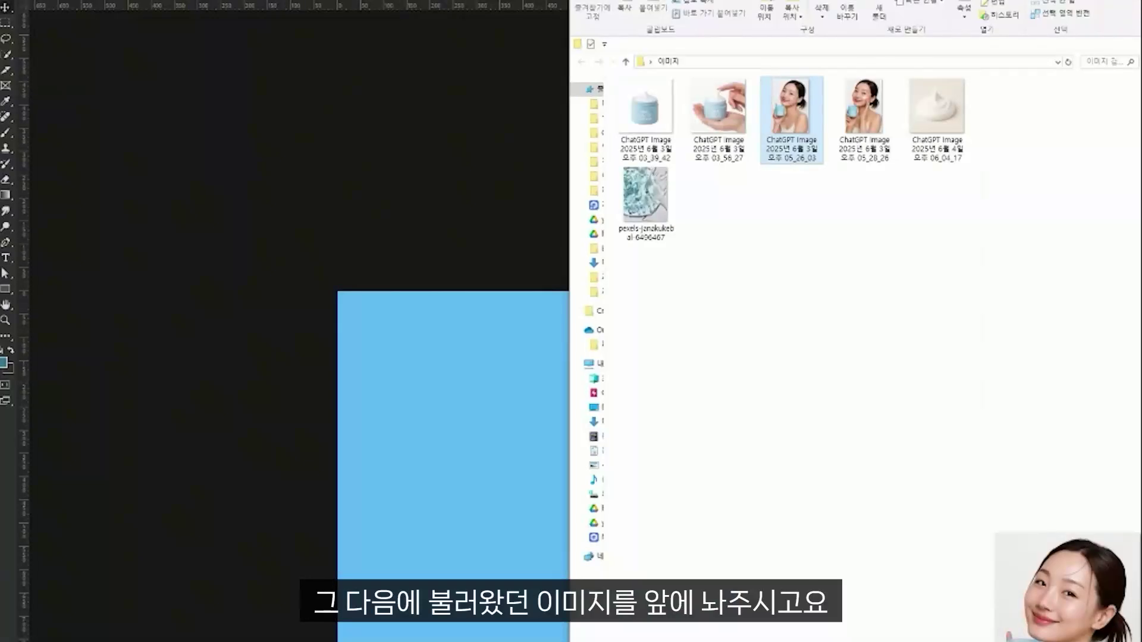
pyautogui.moveTo(791, 113); pyautogui.dragTo(452, 417)
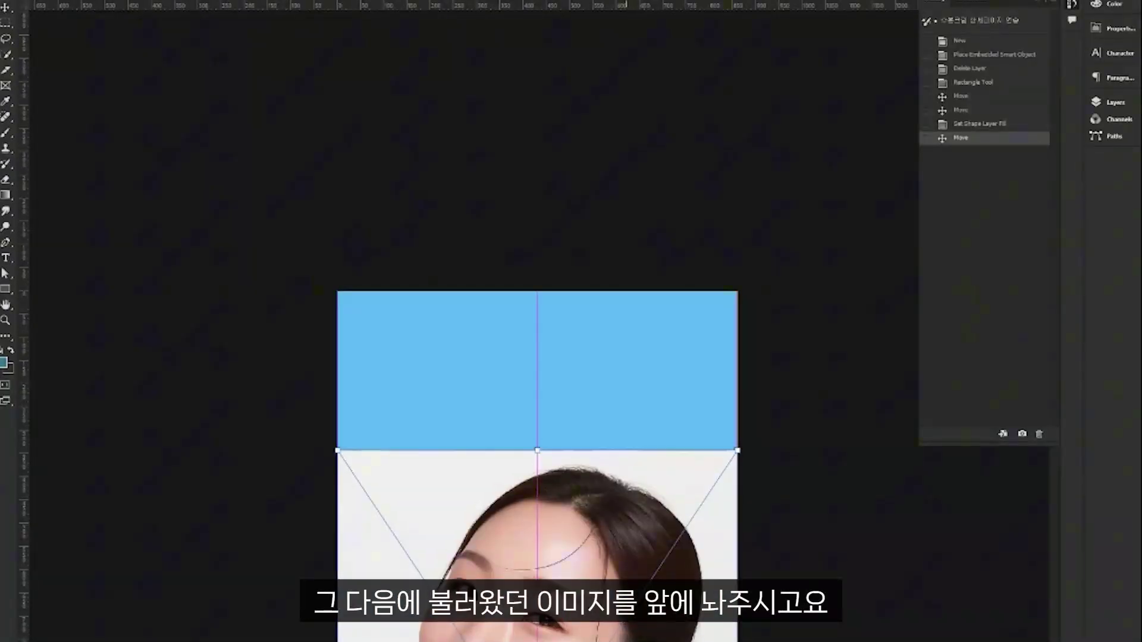
pyautogui.press('Return')
pyautogui.press('F7')
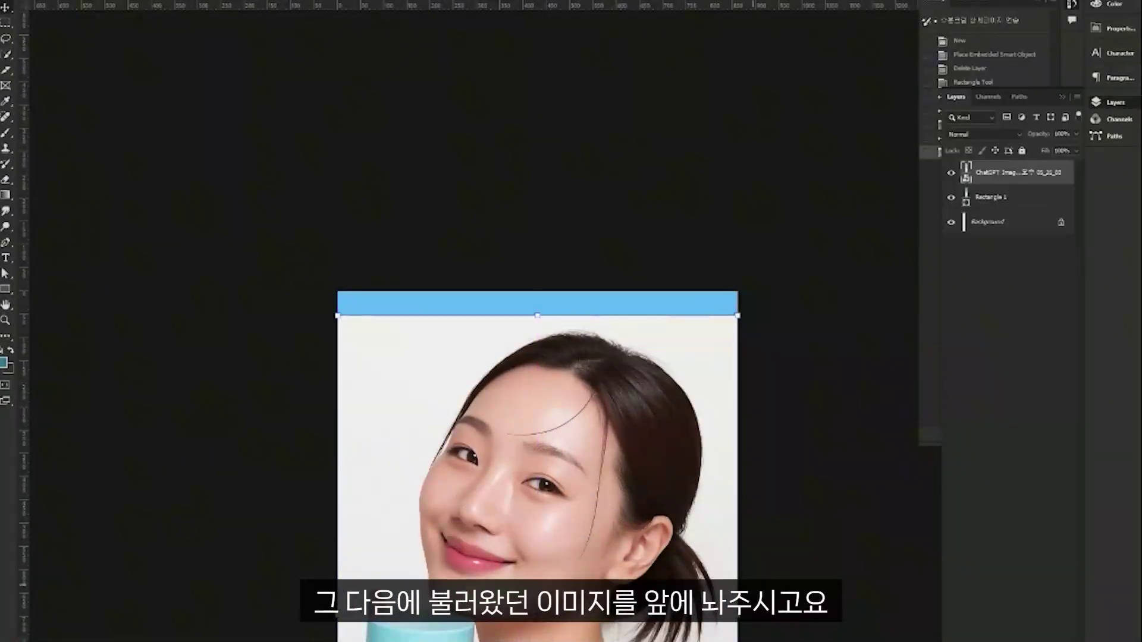
pyautogui.hotkey('ctrl', 'alt', 'g')
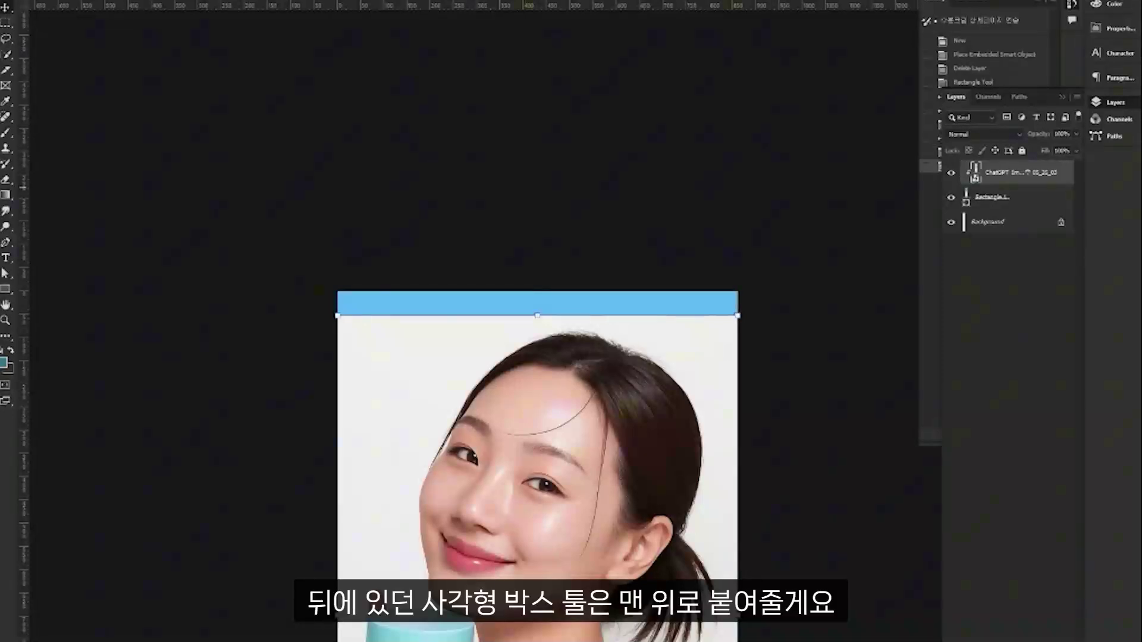
# Shift the clipped photo down within the rectangle, leaving a blue band above the model's head and keeping it horizontally centered.
pyautogui.hotkey('shift', 'Up')
pyautogui.hotkey('shift', 'Up')
pyautogui.hotkey('shift', 'Up')
pyautogui.hotkey('shift', 'Up')
pyautogui.hotkey('shift', 'Up')
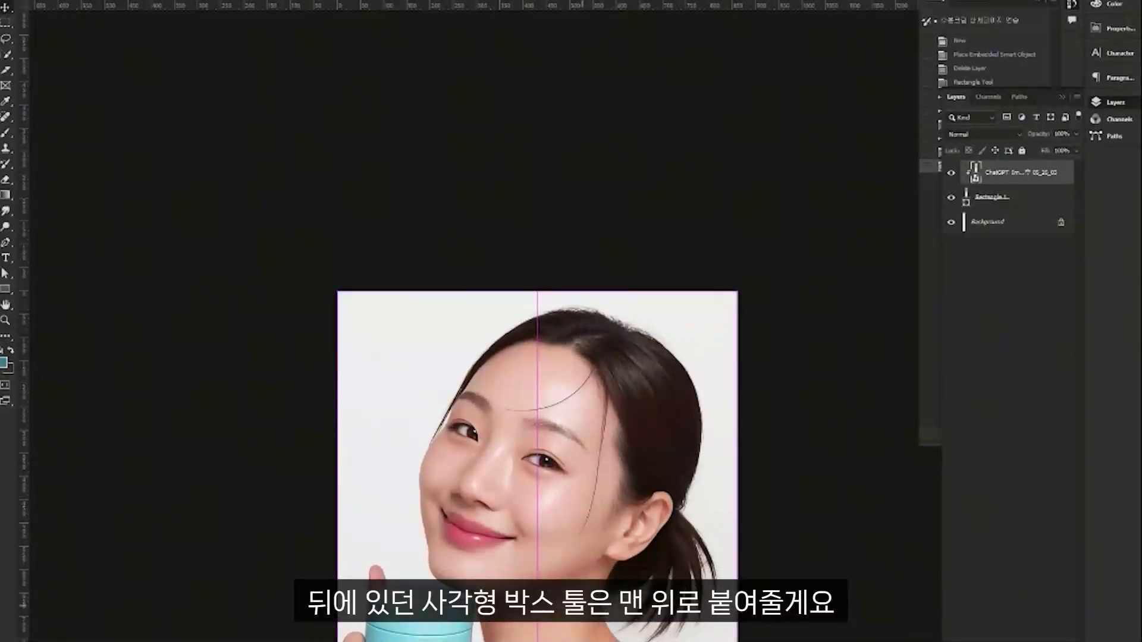
pyautogui.hotkey('shift', 'Down')
pyautogui.hotkey('shift', 'Down')
pyautogui.hotkey('shift', 'Down')
pyautogui.hotkey('shift', 'Down')
pyautogui.hotkey('shift', 'Down')
pyautogui.hotkey('shift', 'Down')
pyautogui.hotkey('shift', 'Down')
pyautogui.hotkey('shift', 'Down')
pyautogui.hotkey('shift', 'Down')
pyautogui.hotkey('shift', 'Down')
pyautogui.hotkey('shift', 'Down')
pyautogui.hotkey('shift', 'Down')
pyautogui.hotkey('shift', 'Down')
pyautogui.hotkey('shift', 'Down')
pyautogui.hotkey('shift', 'Down')
pyautogui.hotkey('shift', 'Down')
pyautogui.hotkey('shift', 'Down')
pyautogui.hotkey('shift', 'Down')
pyautogui.hotkey('shift', 'Down')
pyautogui.hotkey('shift', 'Down')
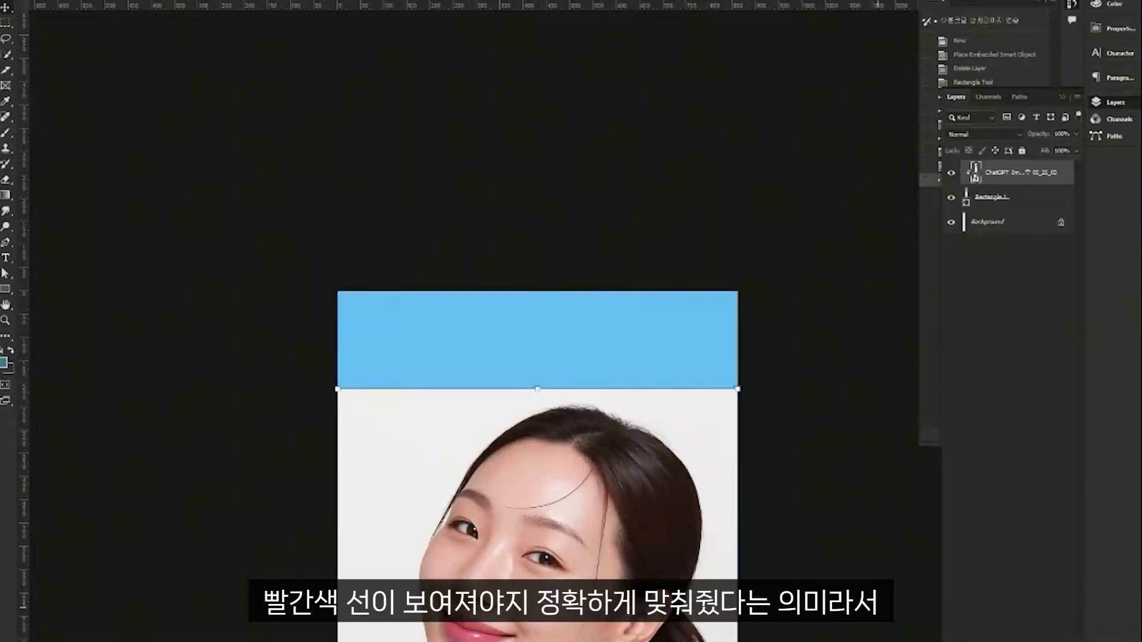
# Select the photo and rectangle layers together and move both down, leaving a white strip above them on the page.
pyautogui.hotkey('ctrl', 'd')
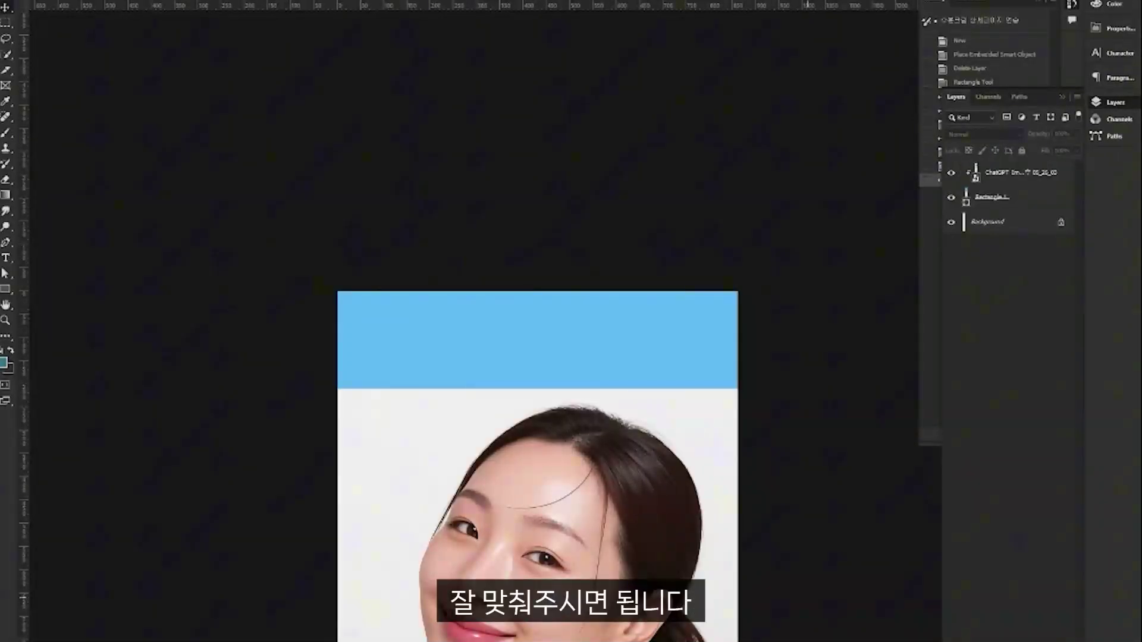
pyautogui.hotkey('ctrl', 'alt', 'a')
pyautogui.hotkey('shift', 'Down')
pyautogui.hotkey('shift', 'Down')
pyautogui.hotkey('shift', 'Down')
pyautogui.hotkey('shift', 'Down')
pyautogui.hotkey('shift', 'Down')
pyautogui.hotkey('shift', 'Down')
pyautogui.hotkey('shift', 'Down')
pyautogui.hotkey('shift', 'Down')
pyautogui.hotkey('shift', 'Down')
pyautogui.hotkey('shift', 'Down')
pyautogui.hotkey('shift', 'Down')
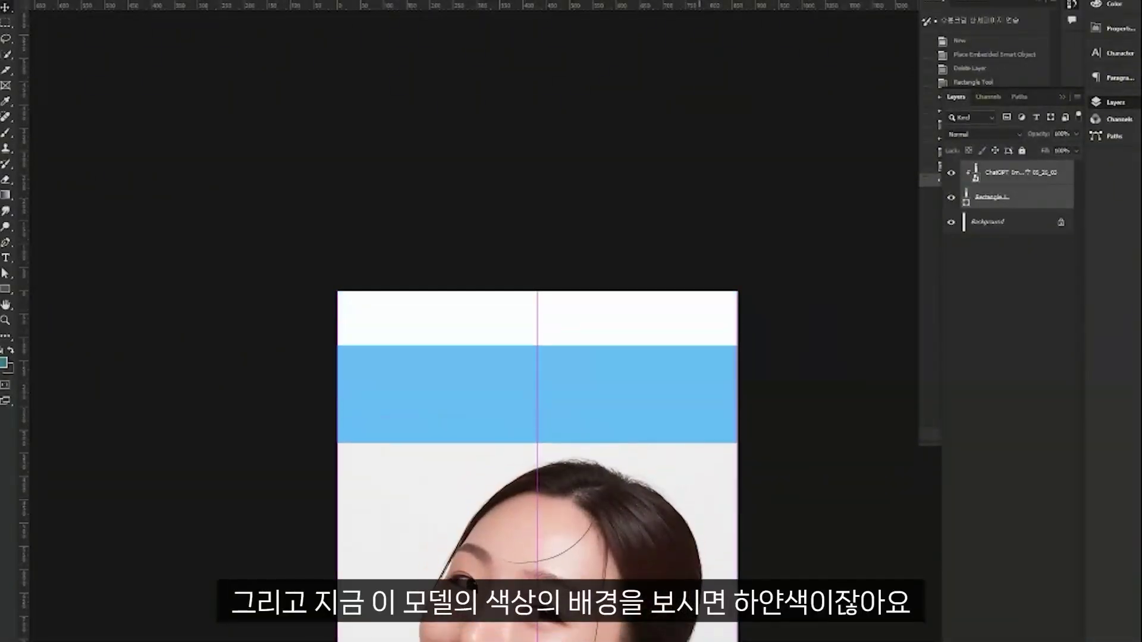
pyautogui.hotkey('shift', 'Down')
# Extend the blue rectangle's upper edge to meet the top edge of the page.
pyautogui.click(992, 197)
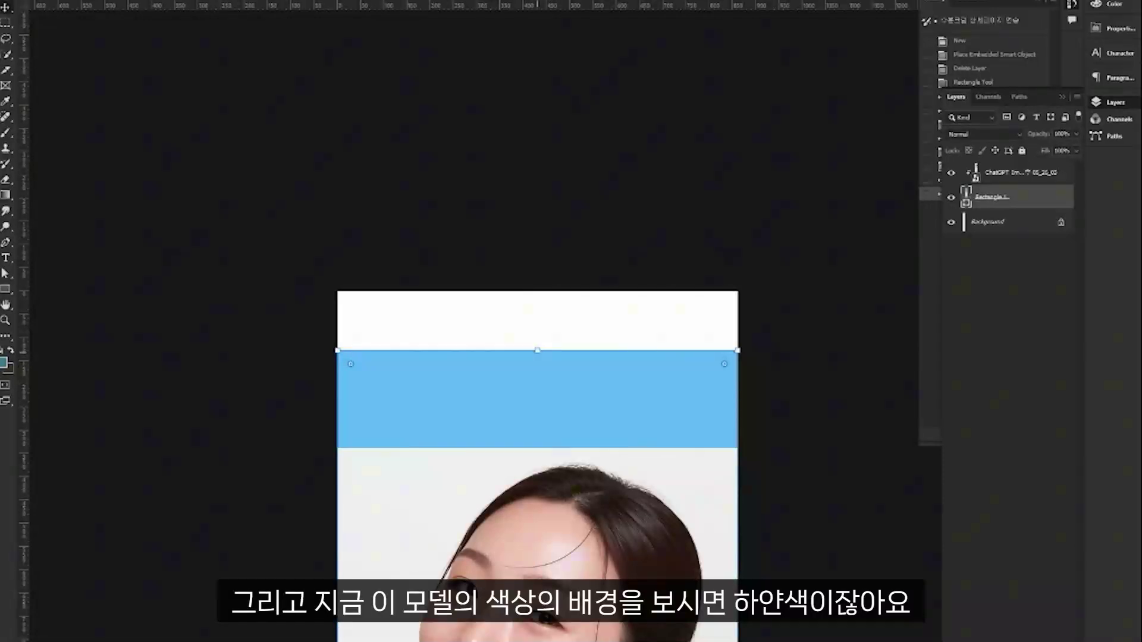
pyautogui.moveTo(537, 351); pyautogui.dragTo(537, 291)
pyautogui.hotkey('ctrl', 'd')
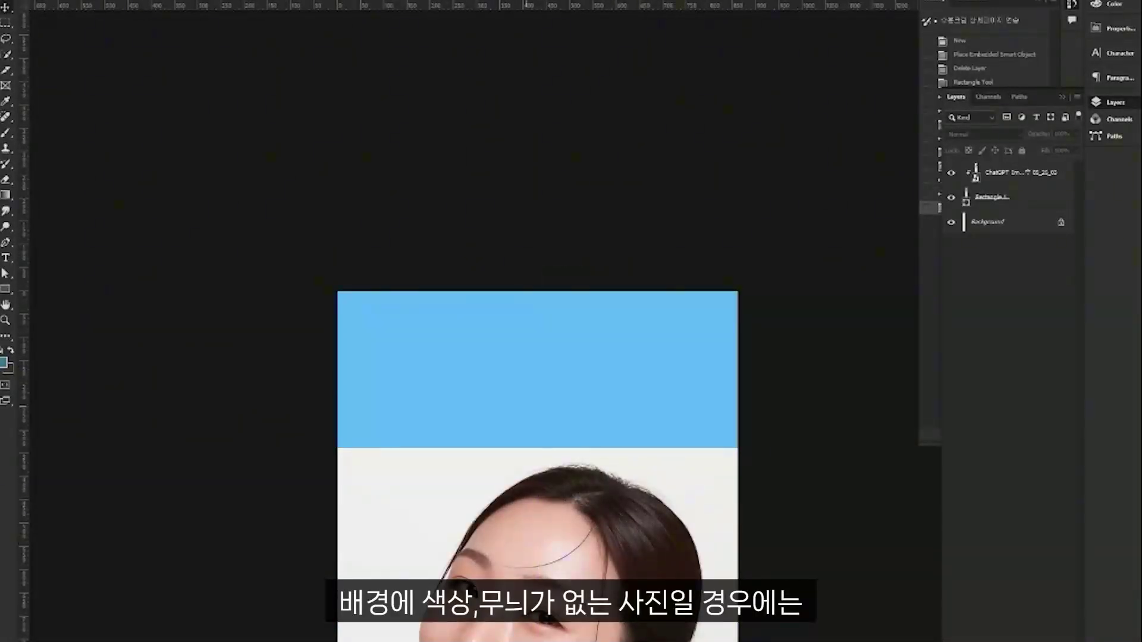
# Fill the rectangle with the off-white color sampled from the model photo's background.
pyautogui.click(992, 196)
pyautogui.press('u')
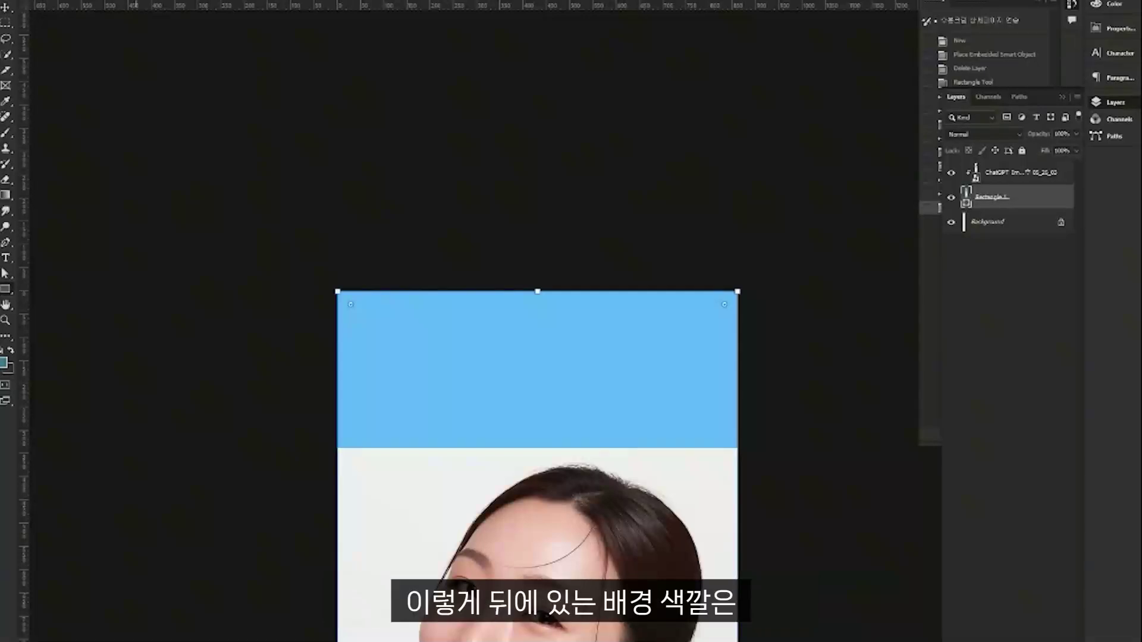
pyautogui.click(128, 0)
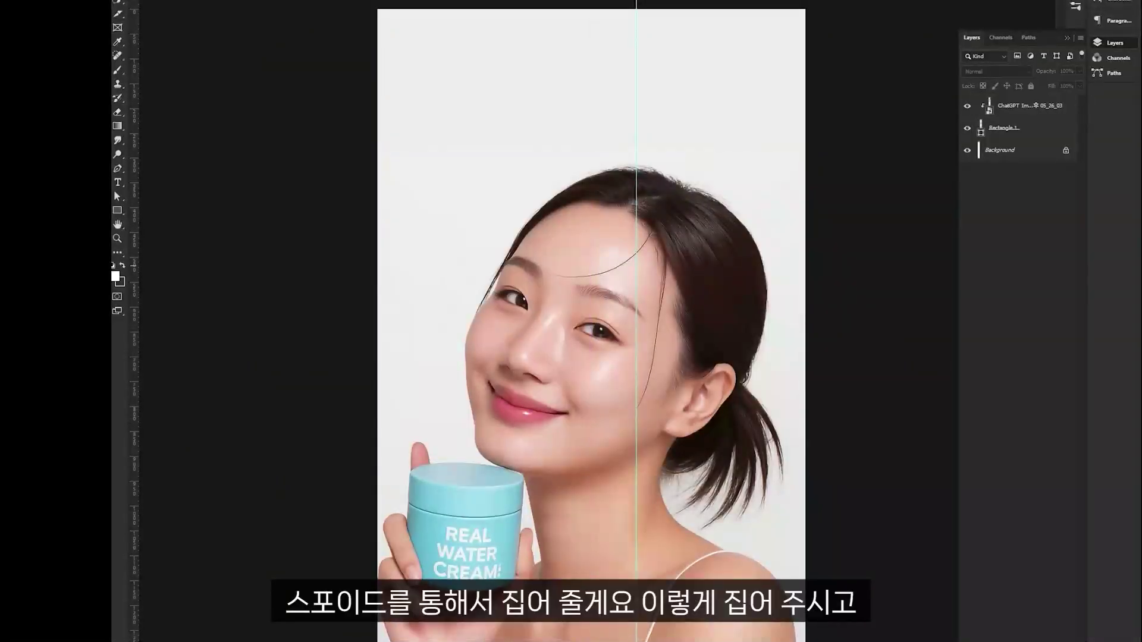
pyautogui.hotkey('ctrl', 'z')
pyautogui.hotkey('ctrl', 'z')
pyautogui.hotkey('ctrl', 'z')
pyautogui.hotkey('ctrl', 'z')
pyautogui.hotkey('ctrl', 'z')
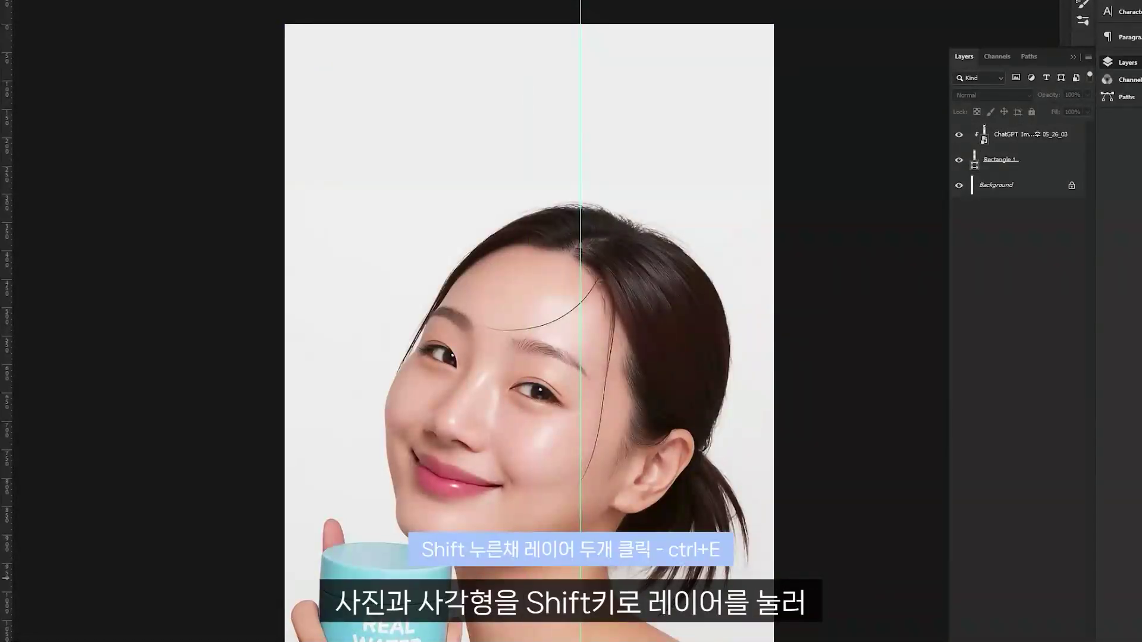
# Merge the photo and the rectangle into a single layer.
pyautogui.click(1028, 134)
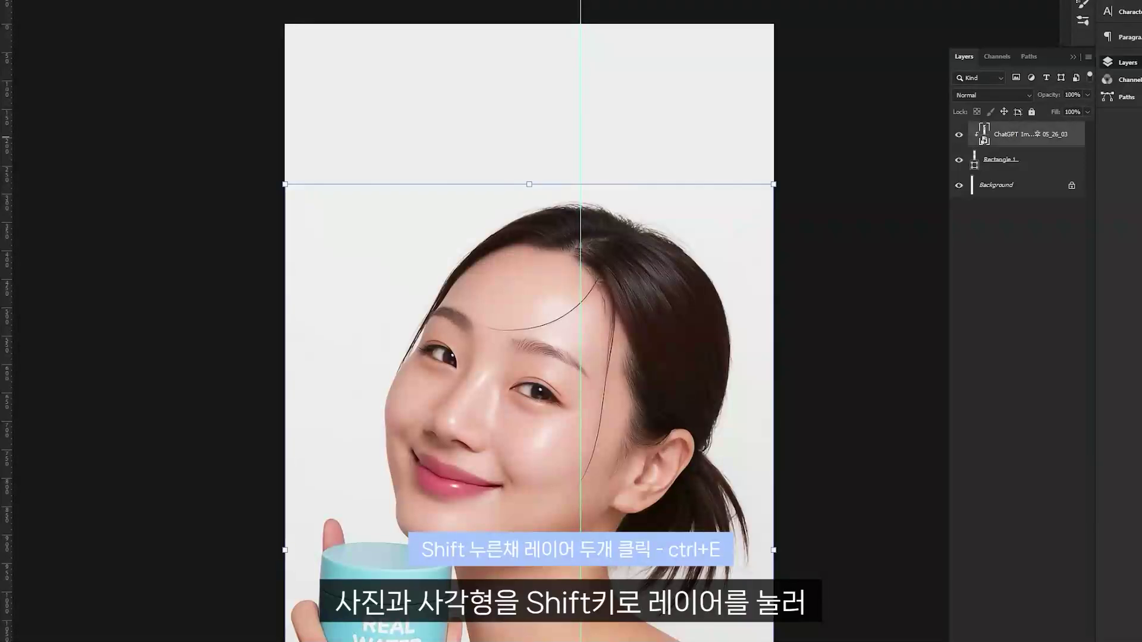
pyautogui.keyDown('shift'); pyautogui.click(1001, 159); pyautogui.keyUp('shift')
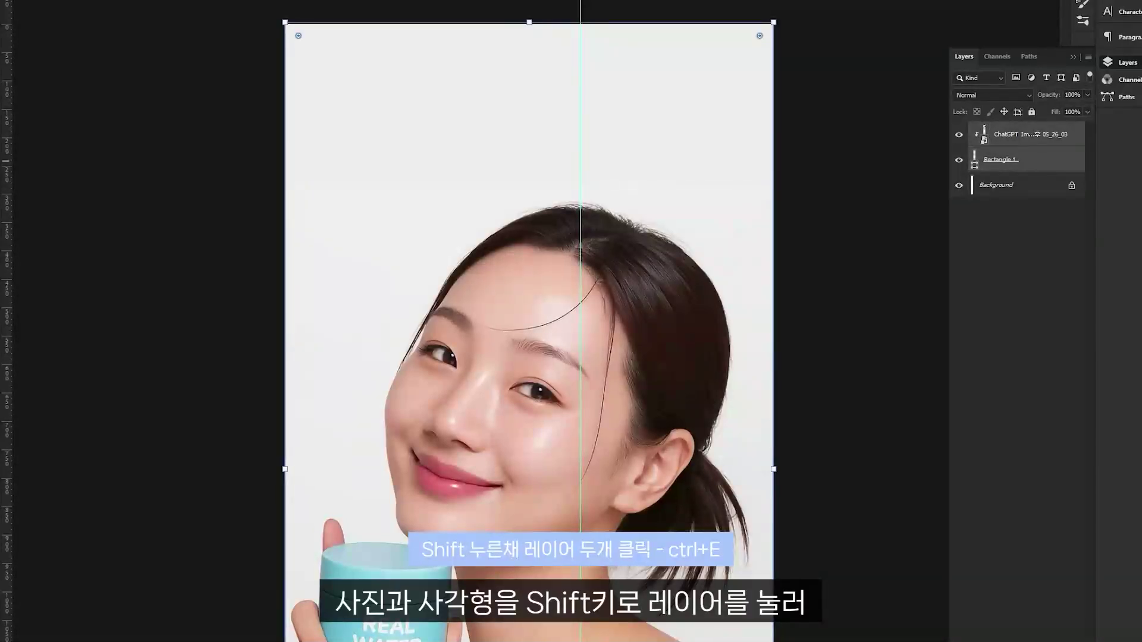
pyautogui.hotkey('ctrl', 'e')
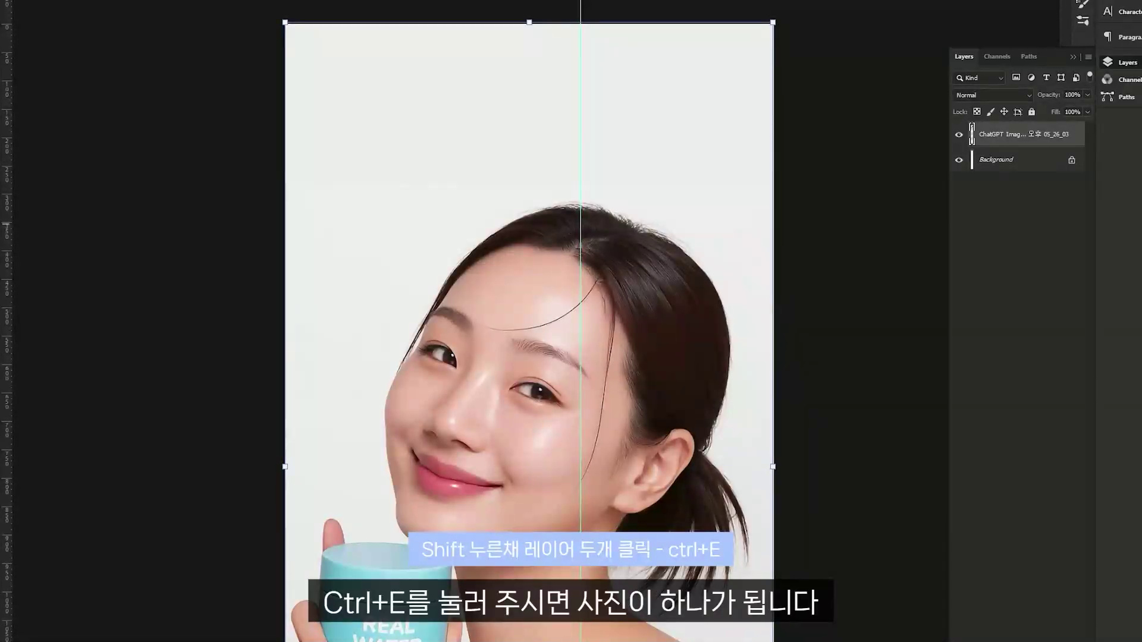
# Add a centered two-line headline above the model's head reading "단 3초, 피부 속까지 촉촉하게" and "촉촉- 수분크림".
pyautogui.moveTo(686, 350)
pyautogui.mouseDown()
pyautogui.moveTo(648, 465)
pyautogui.moveTo(668, 327)
pyautogui.moveTo(684, 360)
pyautogui.mouseUp()
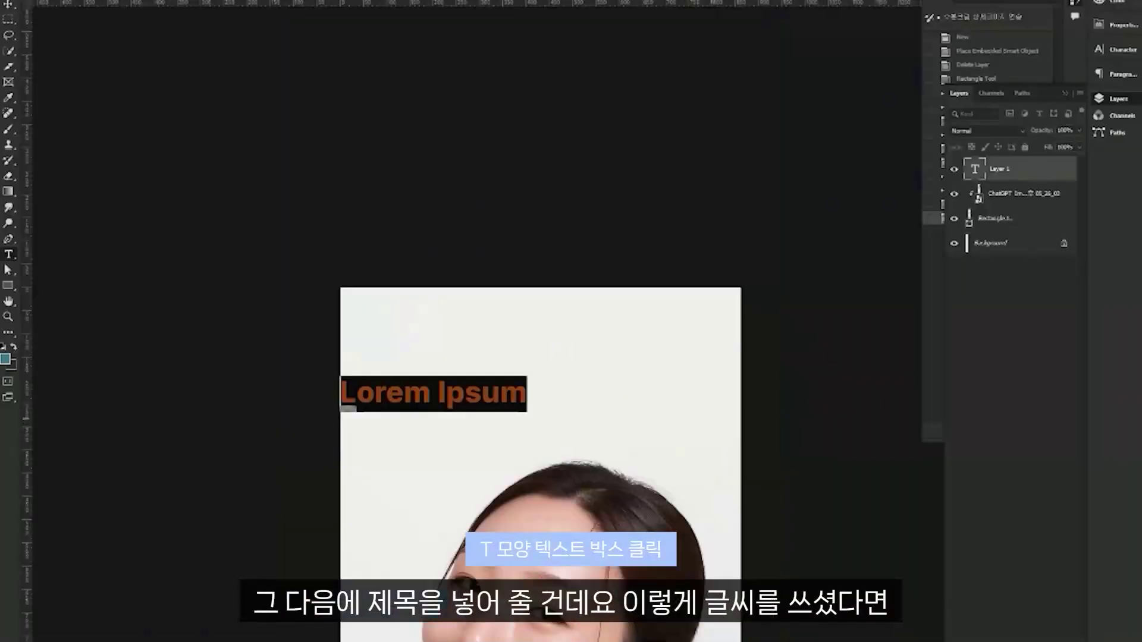
pyautogui.write('단')
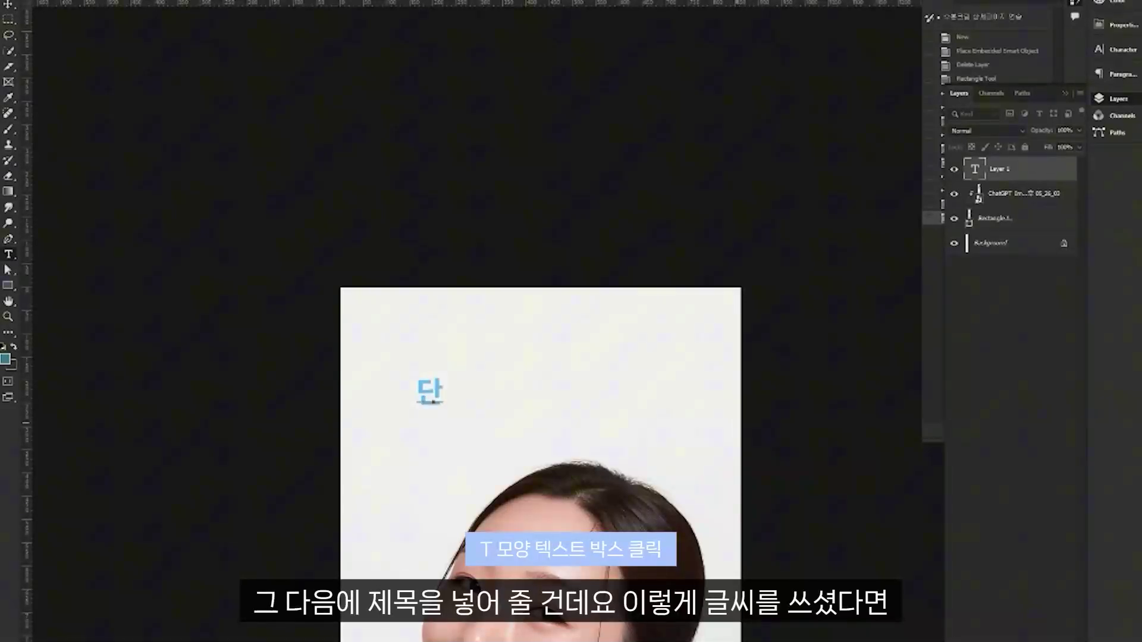
pyautogui.write(' 3초,')
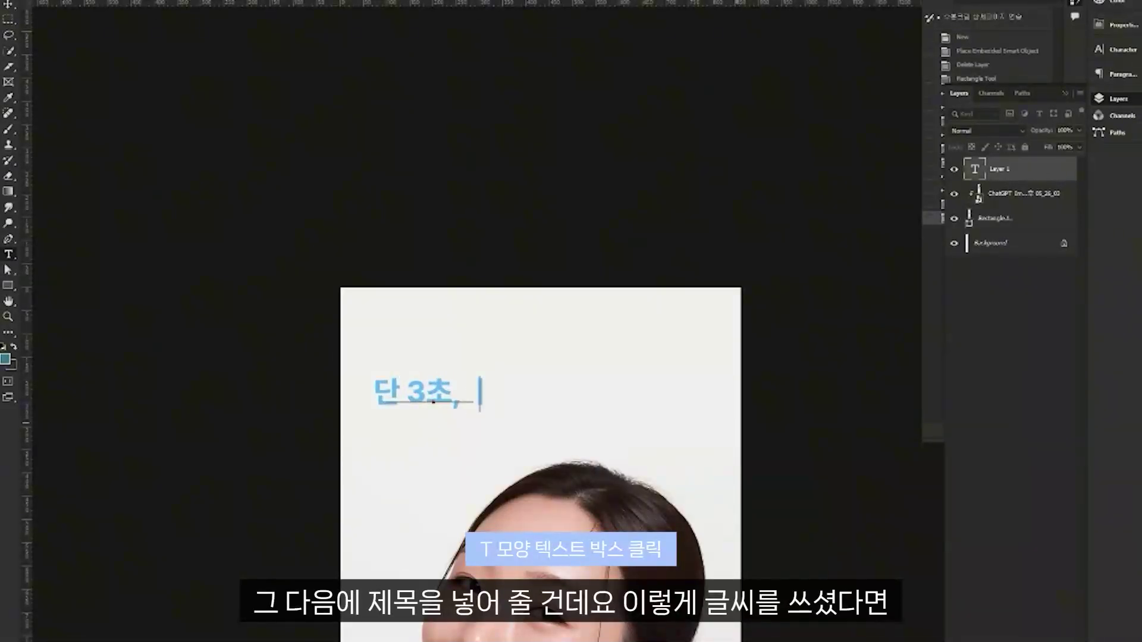
pyautogui.write(' 피부속까지촉촉하게')
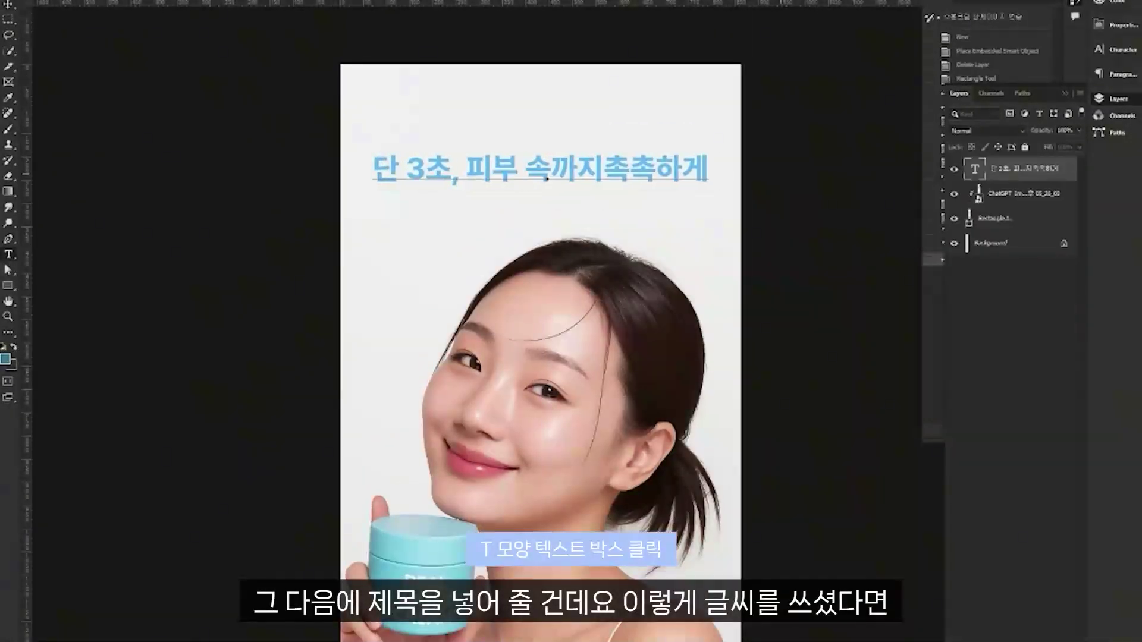
pyautogui.press('Return')
pyautogui.write('초ㄱ촉- 수분크림')
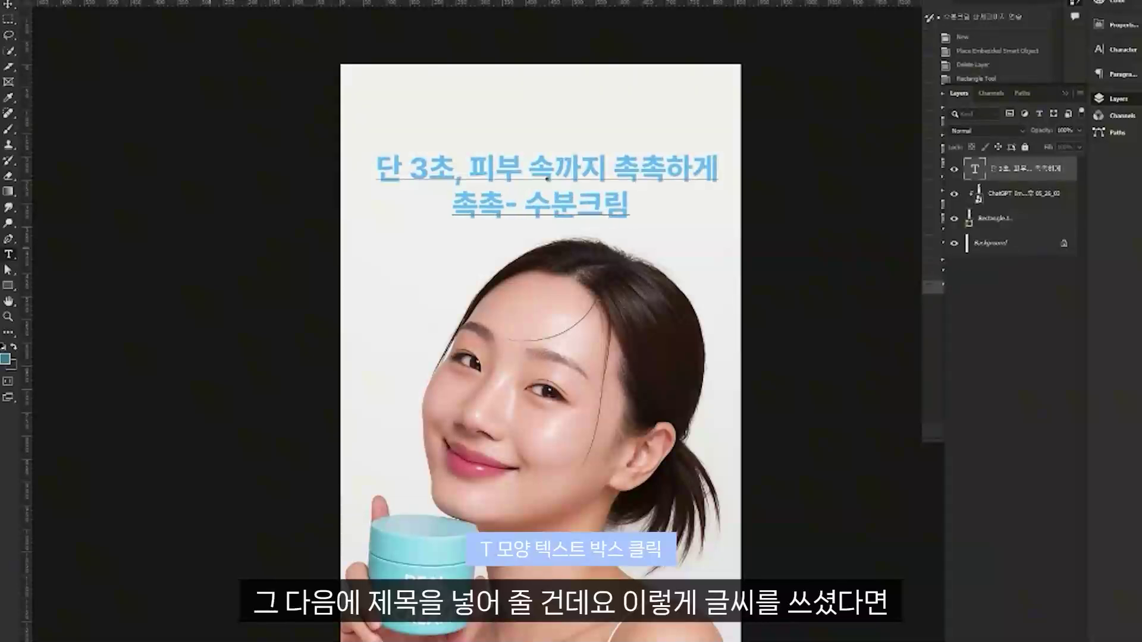
pyautogui.hotkey('ctrl', 'Return')
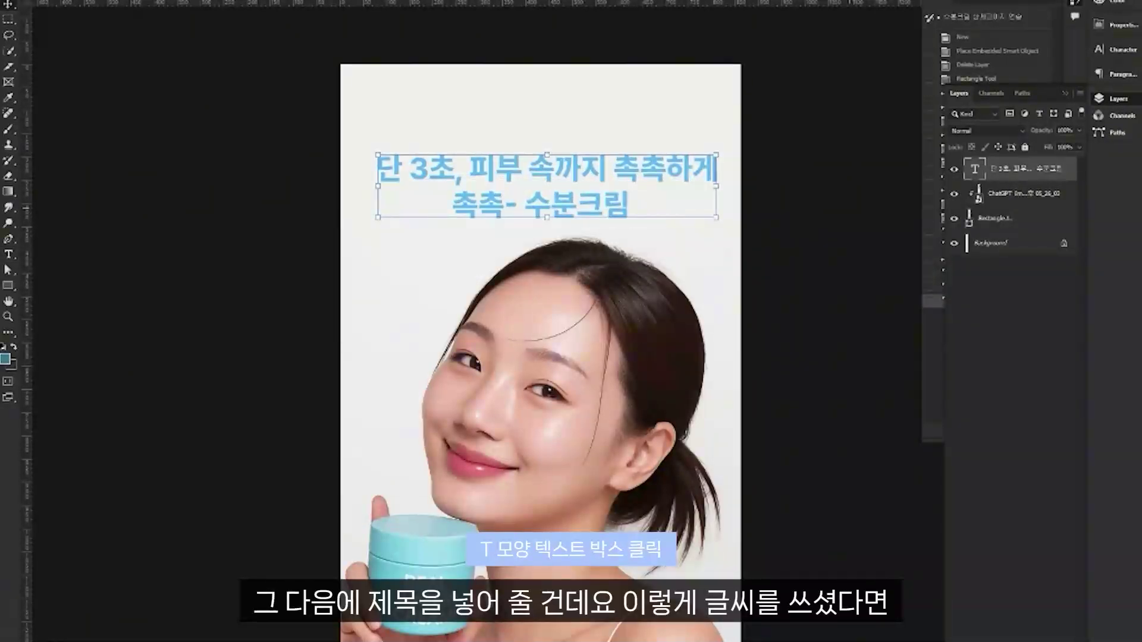
# Set the entire headline in Pretendard Medium.
pyautogui.hotkey('ctrl', 't')
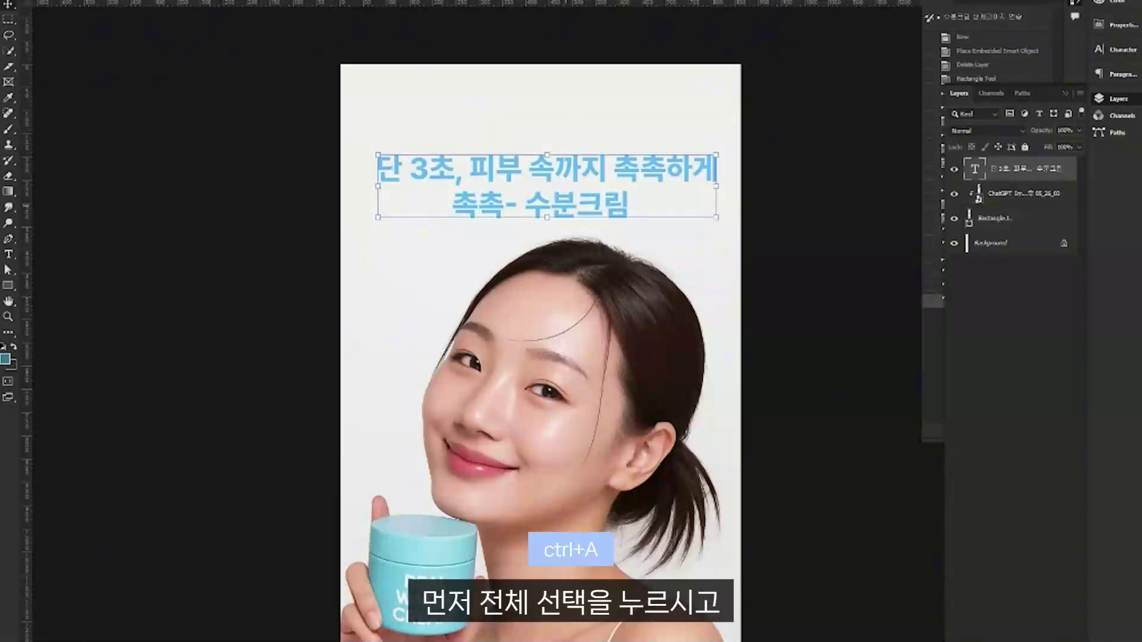
pyautogui.hotkey('ctrl', 'a')
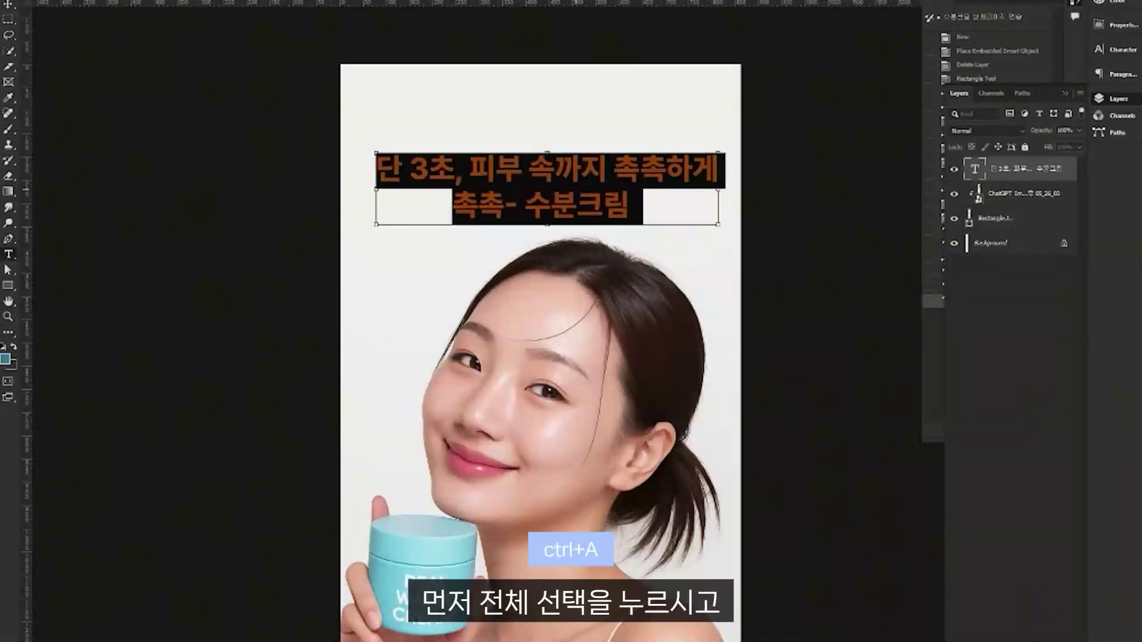
pyautogui.click(169, 1)
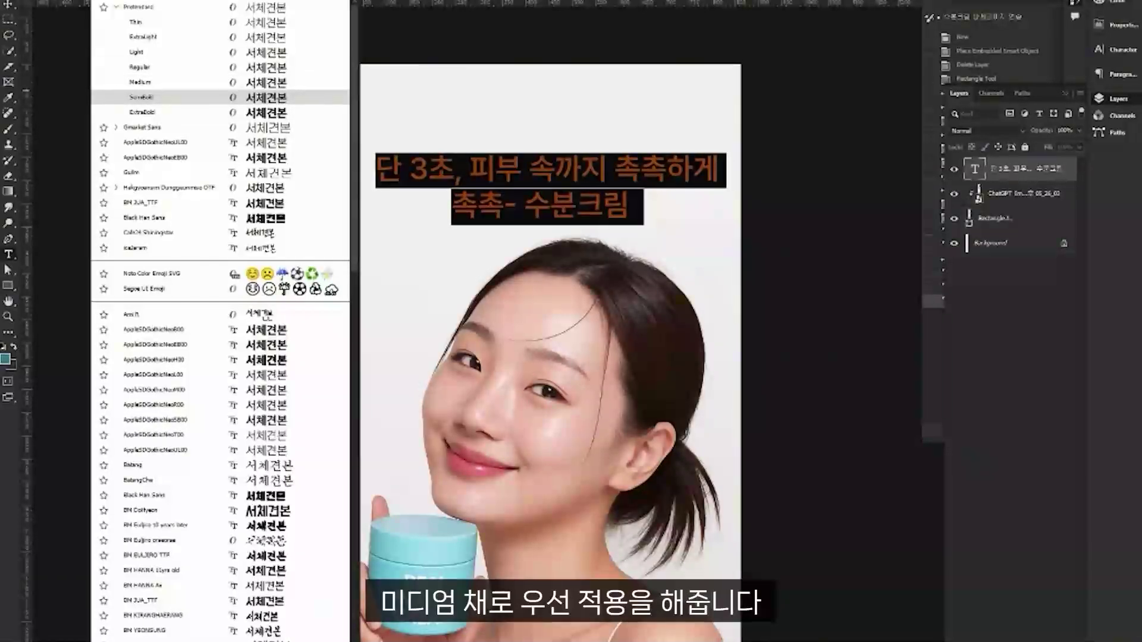
pyautogui.click(141, 82)
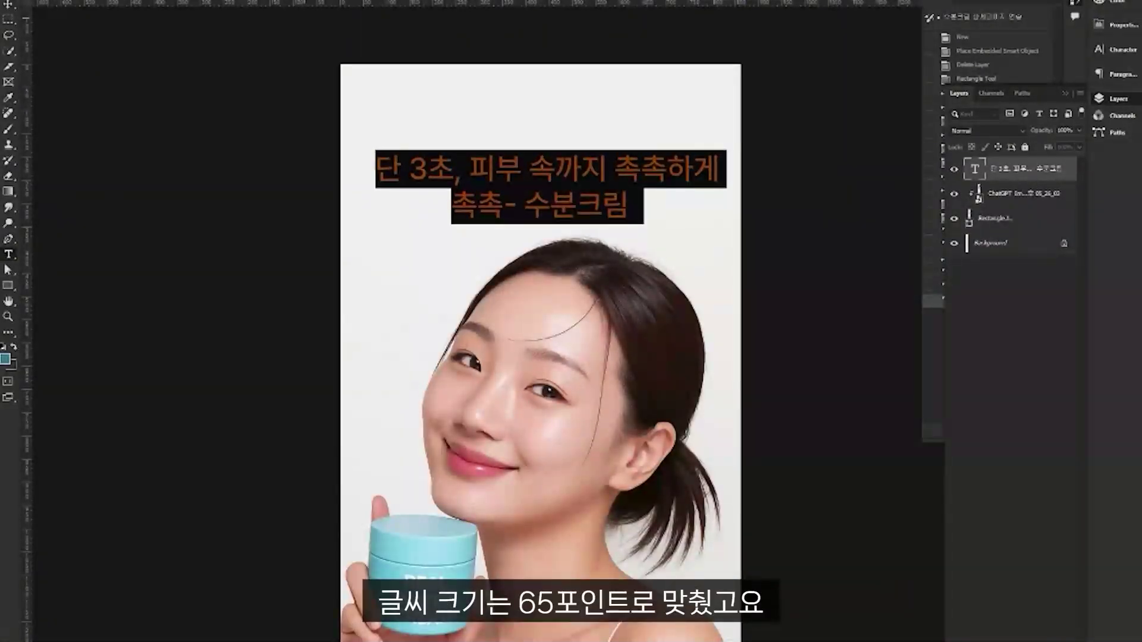
# Set the headline's second line, "촉촉- 수분크림", to the SemiBold weight.
pyautogui.click(452, 206)
pyautogui.moveTo(452, 205); pyautogui.dragTo(642, 208)
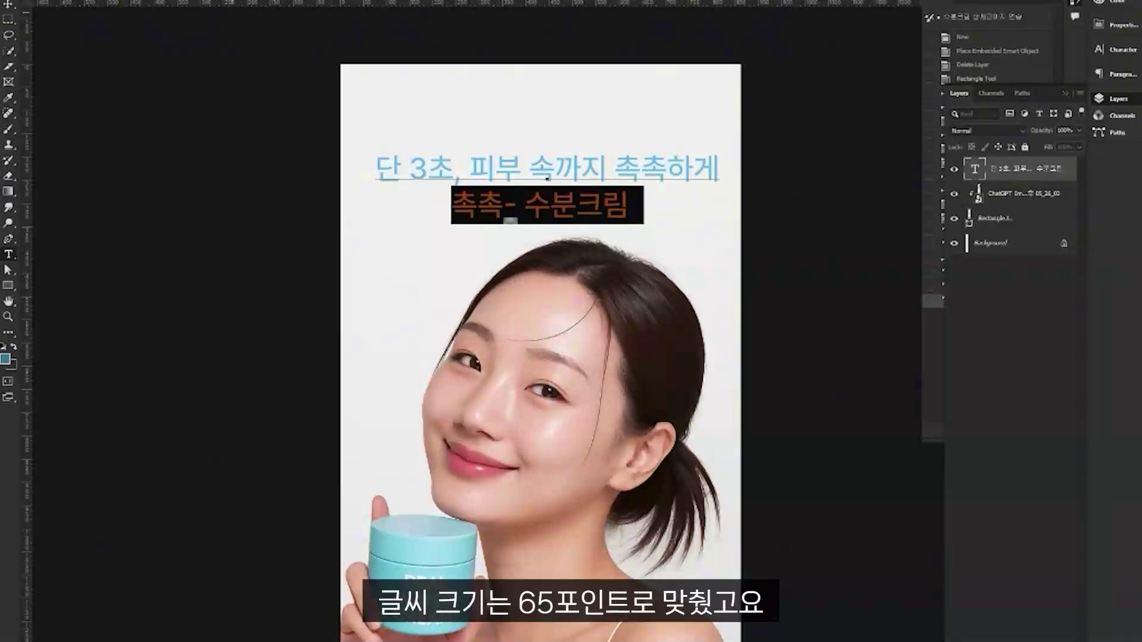
pyautogui.click(274, 1)
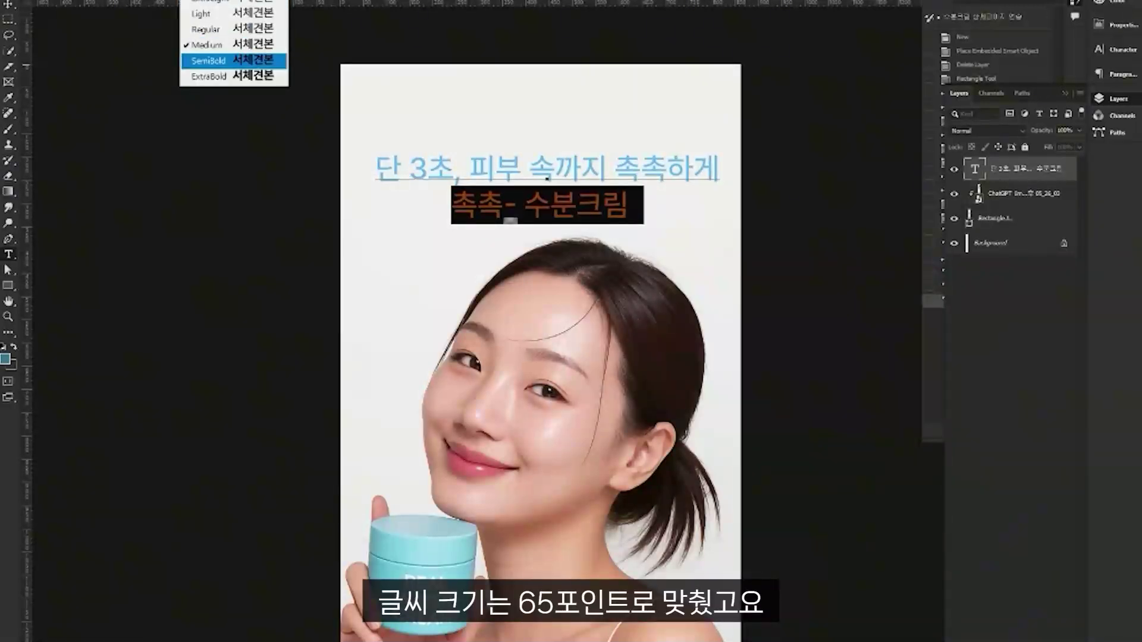
pyautogui.press('Return')
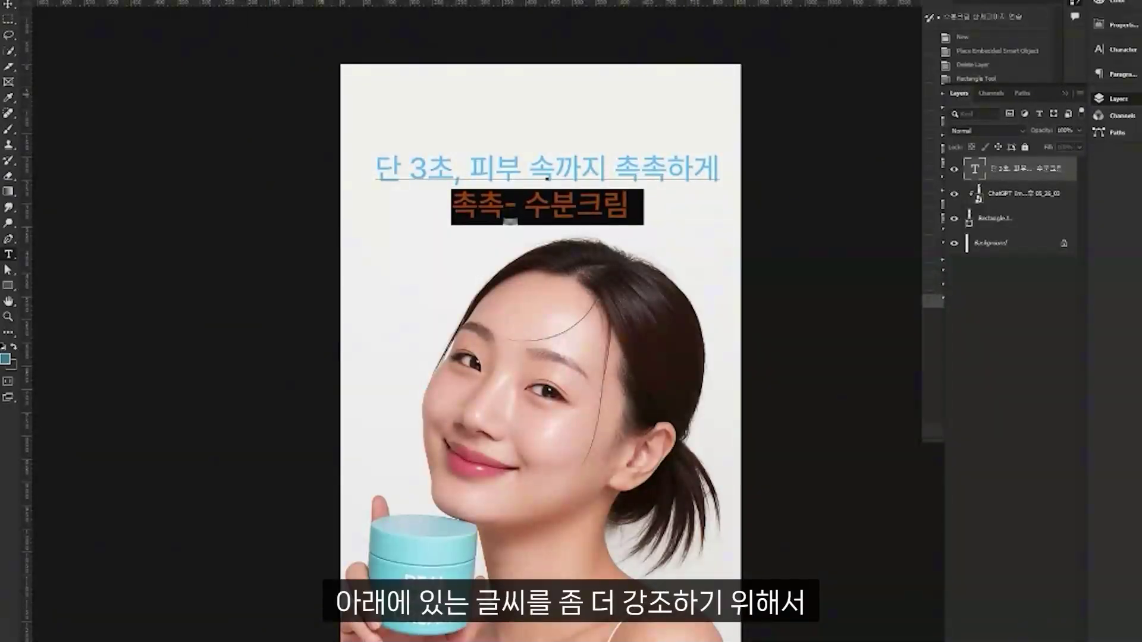
# Enlarge the headline's second line, "촉촉- 수분크림", to 83 pt.
pyautogui.click(495, 170)
pyautogui.moveTo(629, 207); pyautogui.dragTo(452, 208)
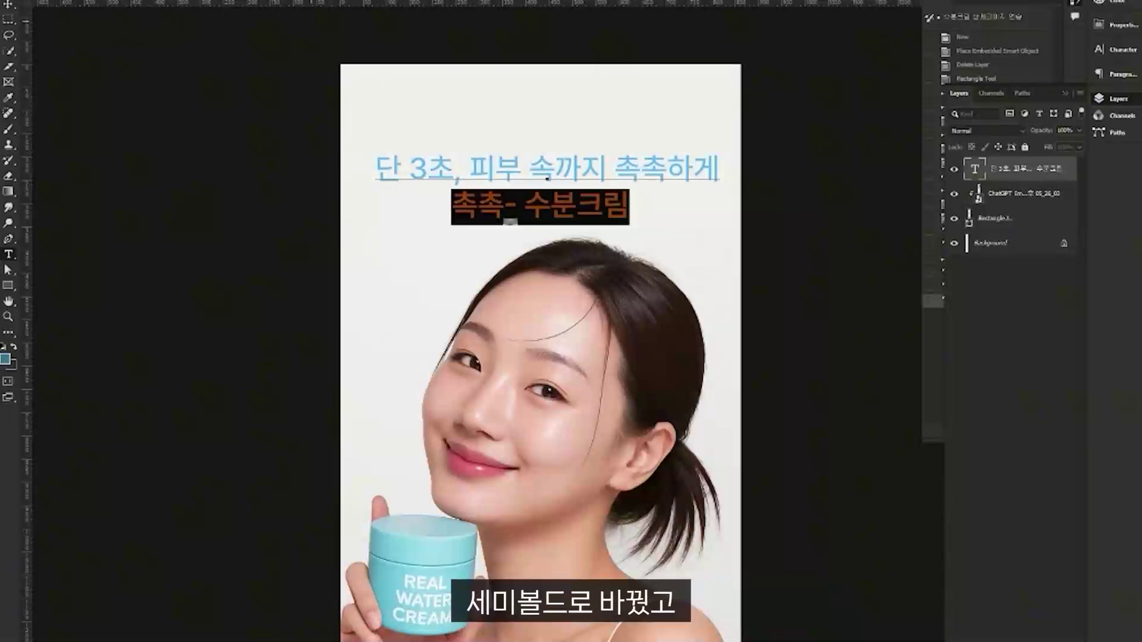
pyautogui.click(311, 2)
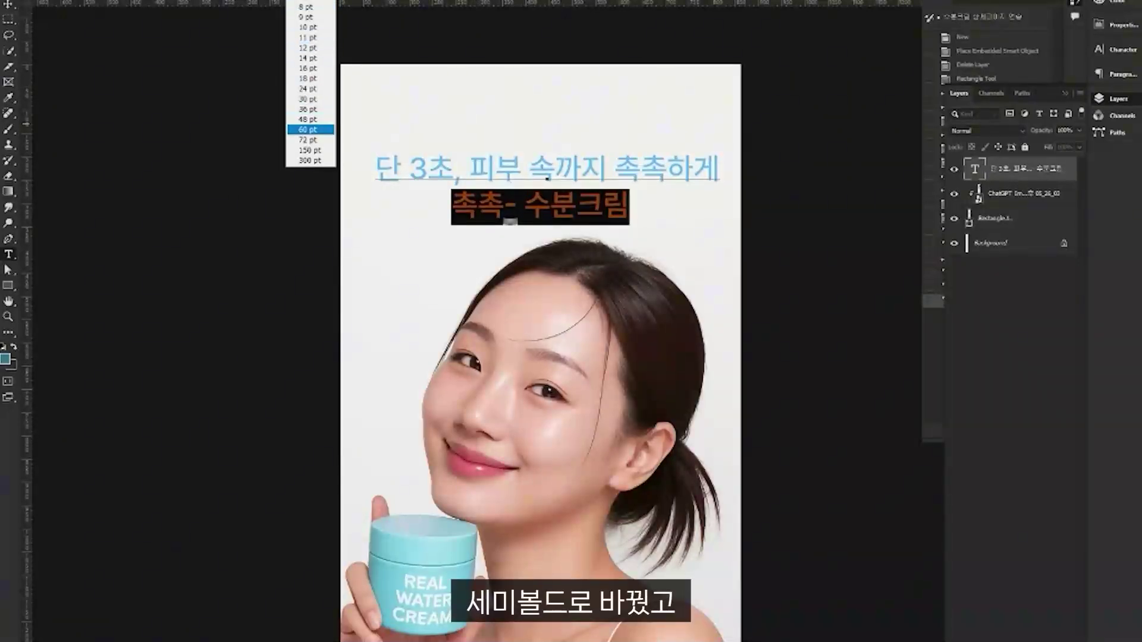
pyautogui.click(310, 140)
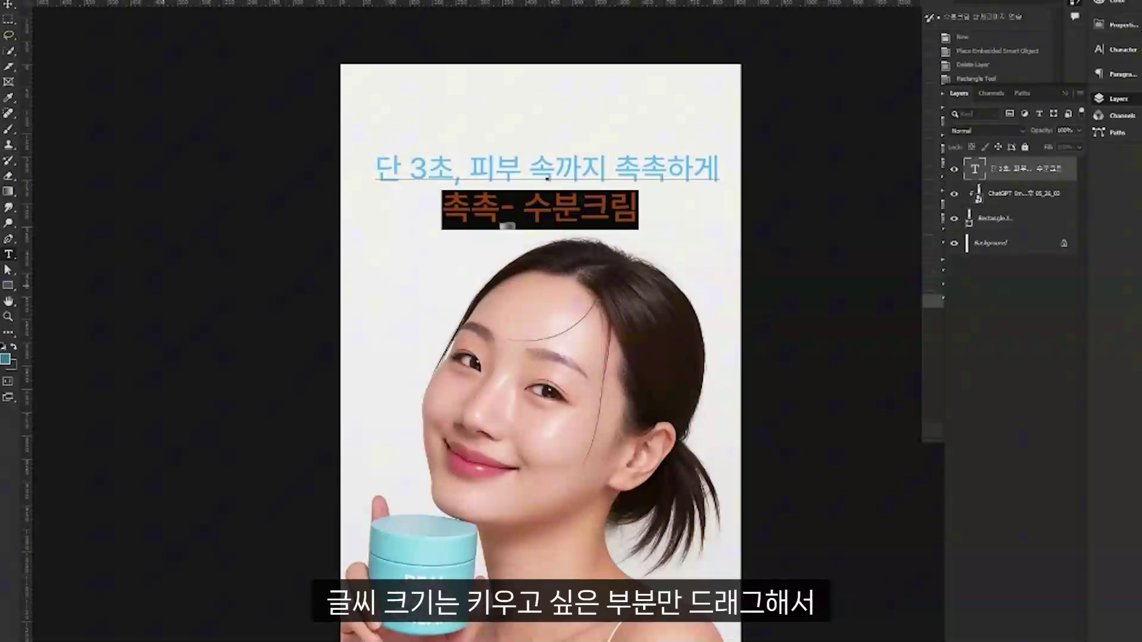
pyautogui.press('Return')
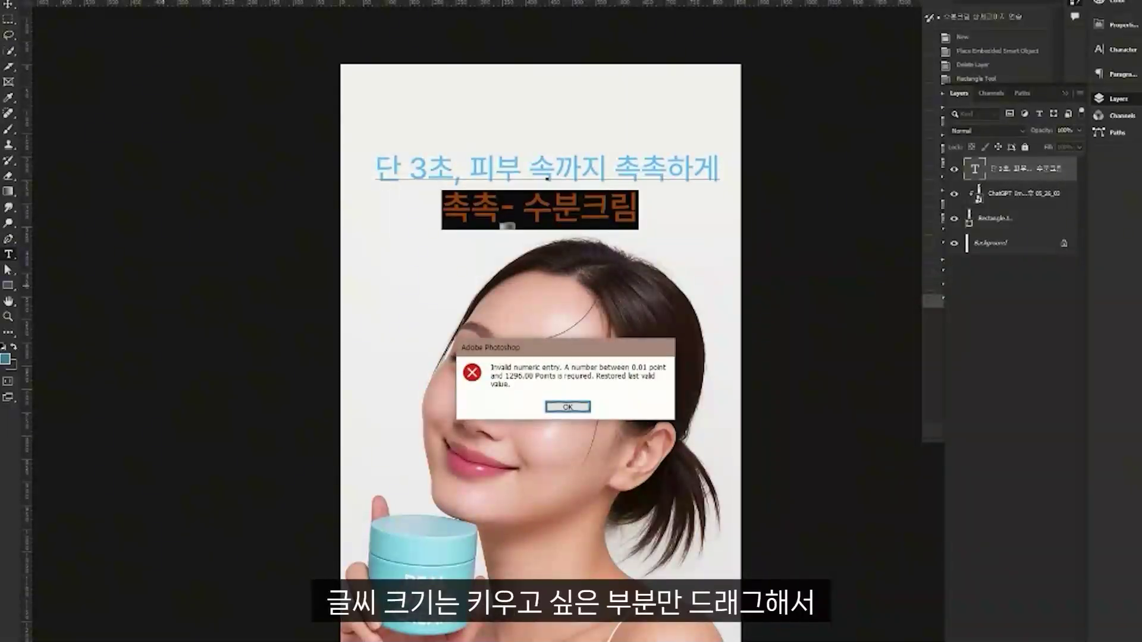
pyautogui.press('Return')
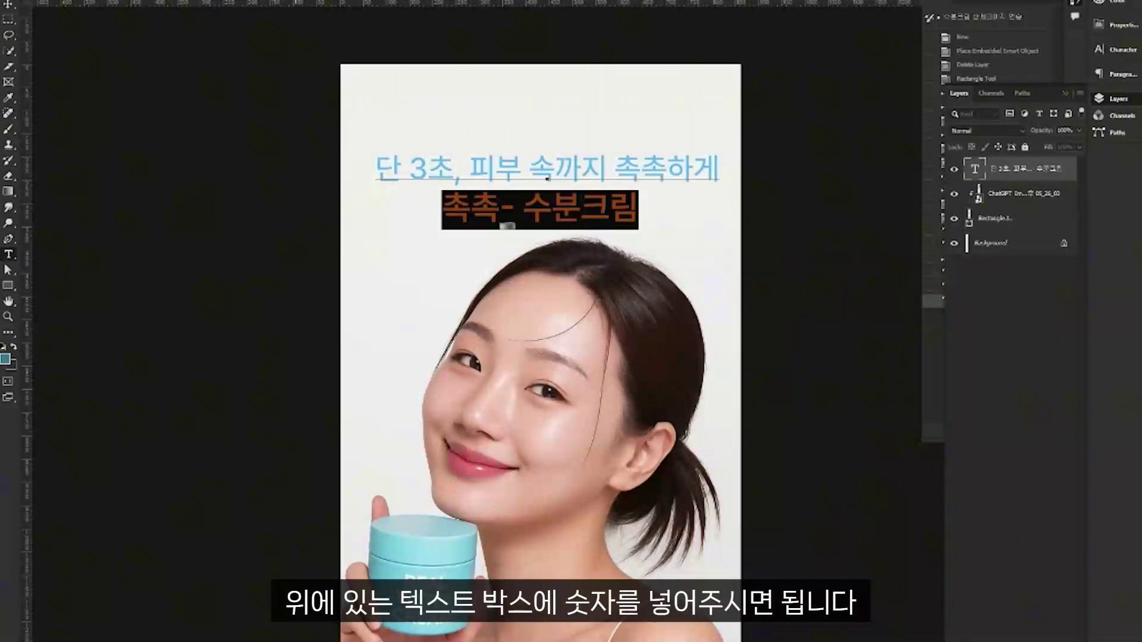
pyautogui.press('Return')
pyautogui.click(253, 308)
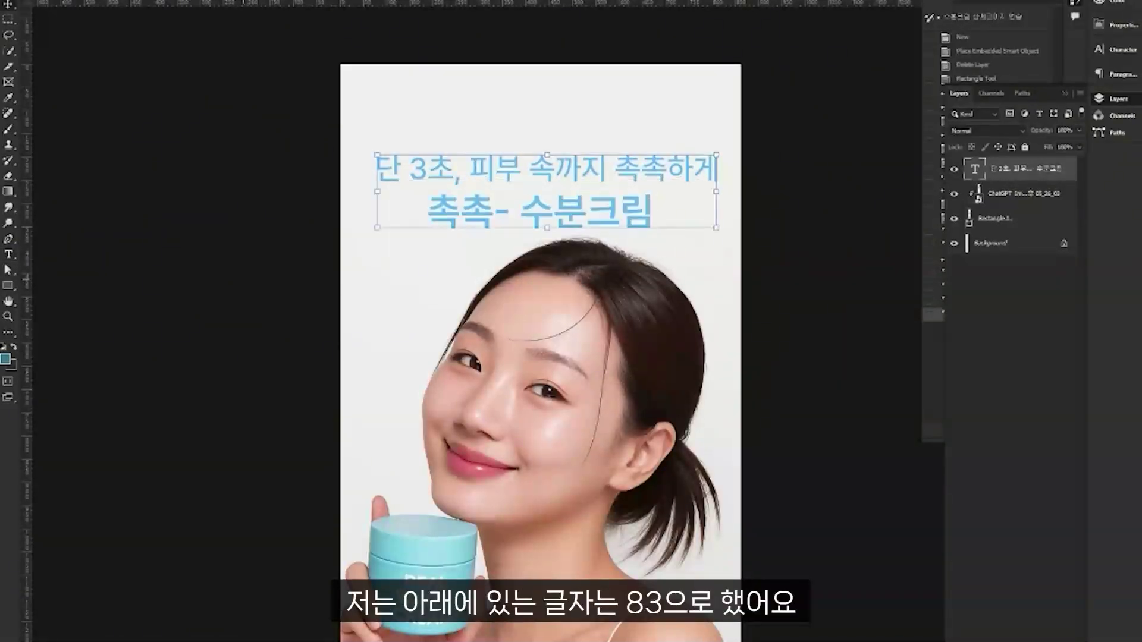
# Reduce the headline's first line, "단 3초, 피부 속까지 촉촉하게", to about 43 pt.
pyautogui.click(253, 308)
pyautogui.doubleClick(710, 158)
pyautogui.click(711, 157)
pyautogui.moveTo(719, 169); pyautogui.dragTo(405, 184)
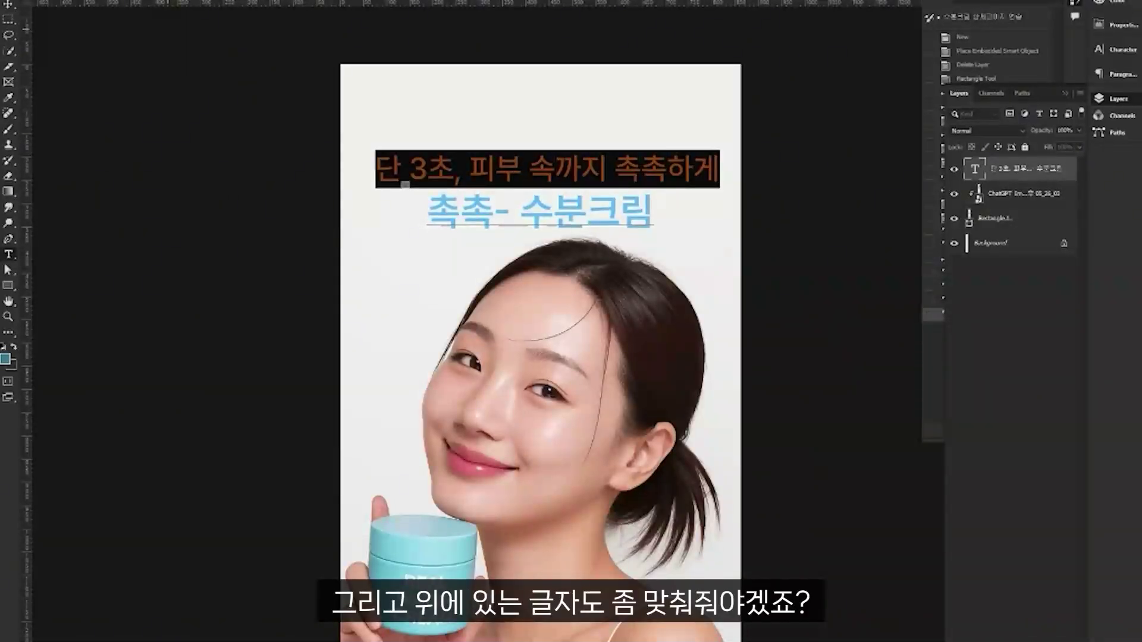
pyautogui.hotkey('ctrl', 'shift', ',')
pyautogui.hotkey('ctrl', 'shift', ',')
pyautogui.hotkey('ctrl', 'shift', ',')
pyautogui.hotkey('ctrl', 'shift', ',')
pyautogui.hotkey('ctrl', 'shift', ',')
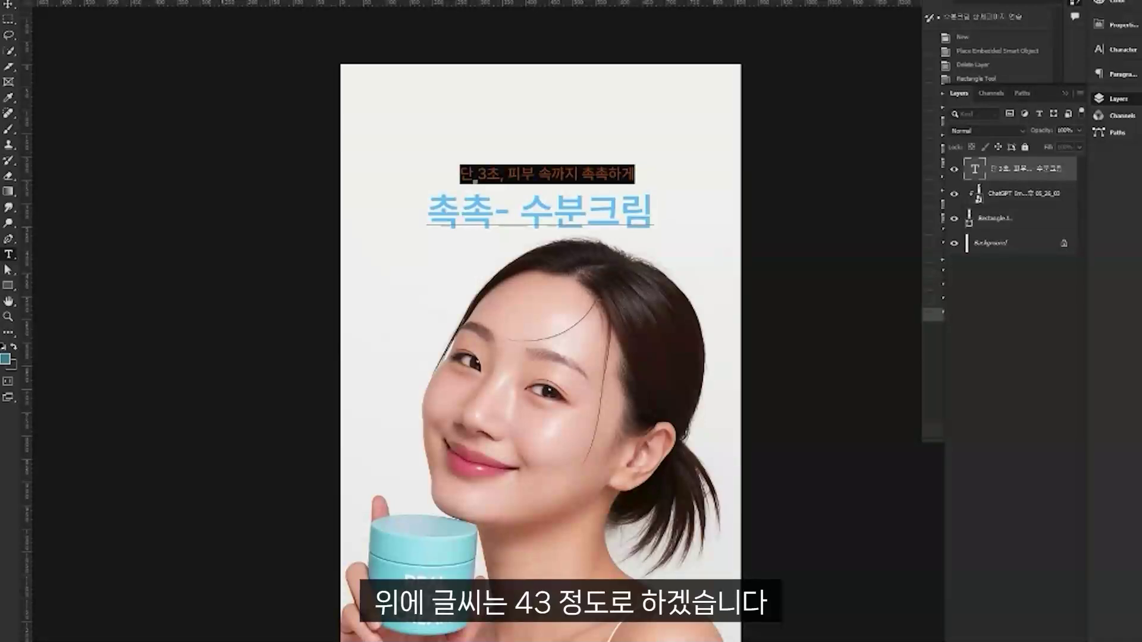
pyautogui.hotkey('ctrl', 'shift', '.')
pyautogui.hotkey('ctrl', 'shift', '.')
pyautogui.hotkey('ctrl', 'shift', '.')
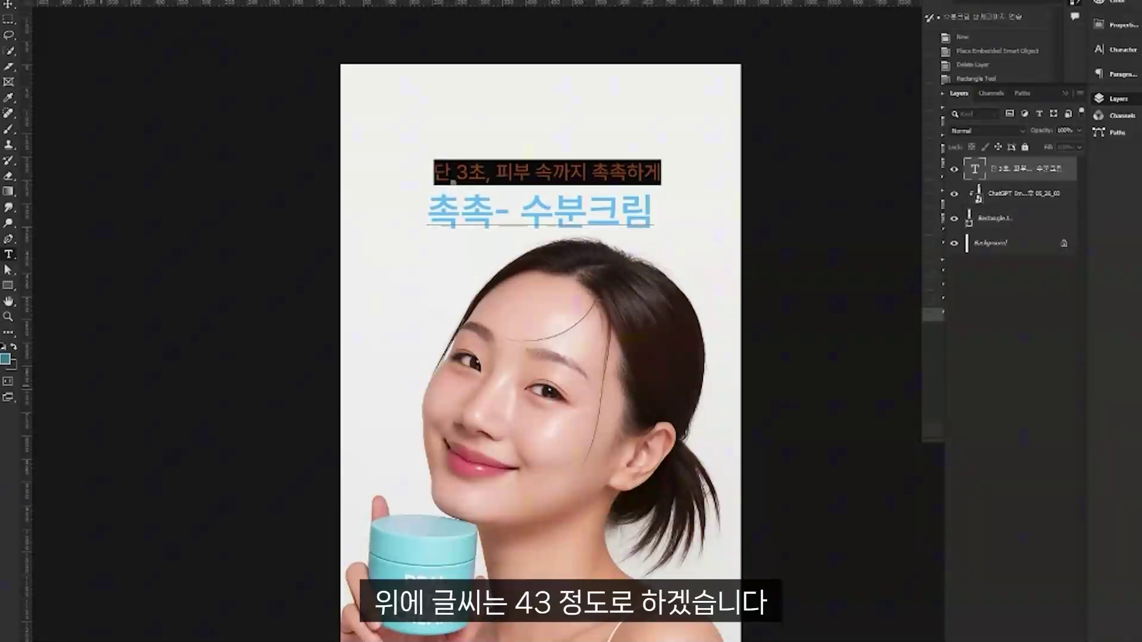
# Move the headline up slightly and remove the trailing space after "수분크림" on its second line.
pyautogui.hotkey('ctrl', 'Return')
pyautogui.moveTo(586, 195); pyautogui.dragTo(621, 168)
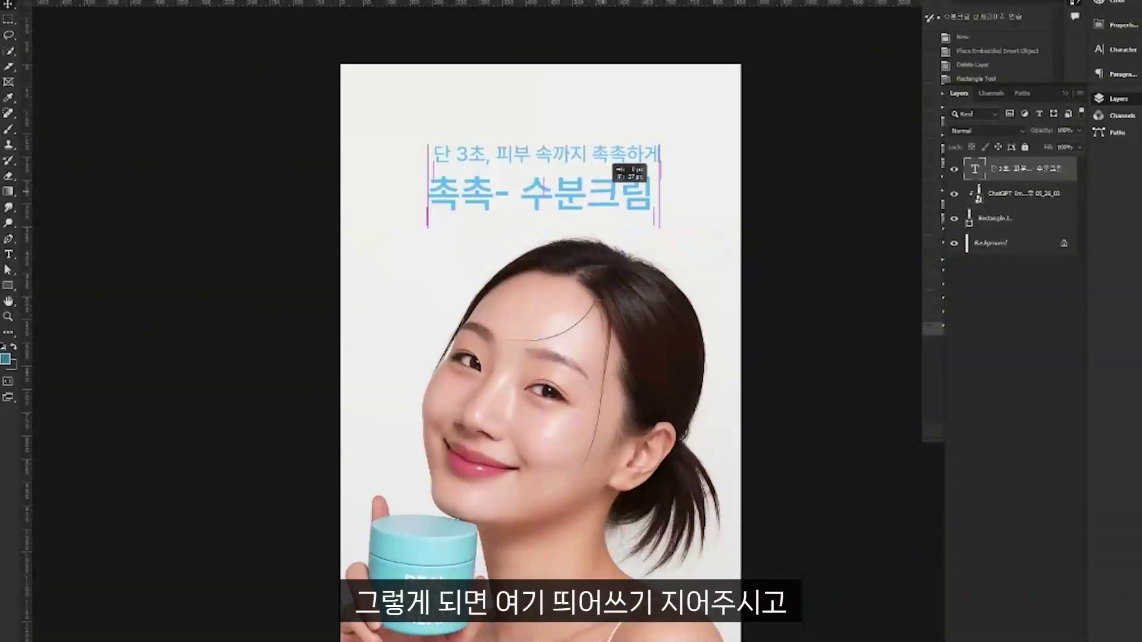
pyautogui.press('t')
pyautogui.press('Return')
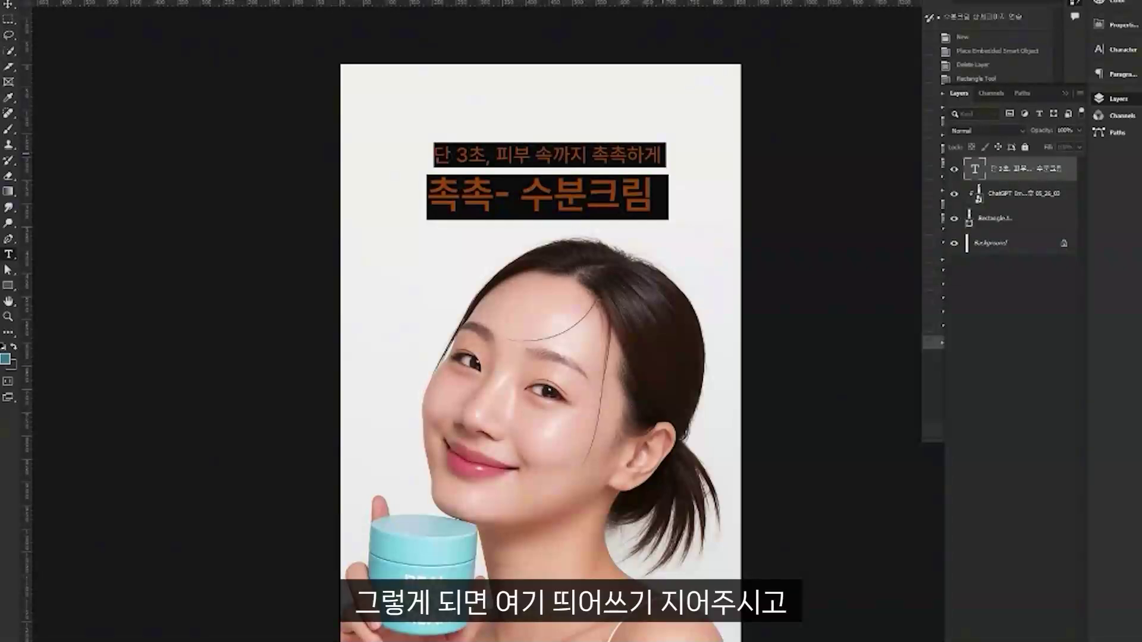
pyautogui.click(660, 198)
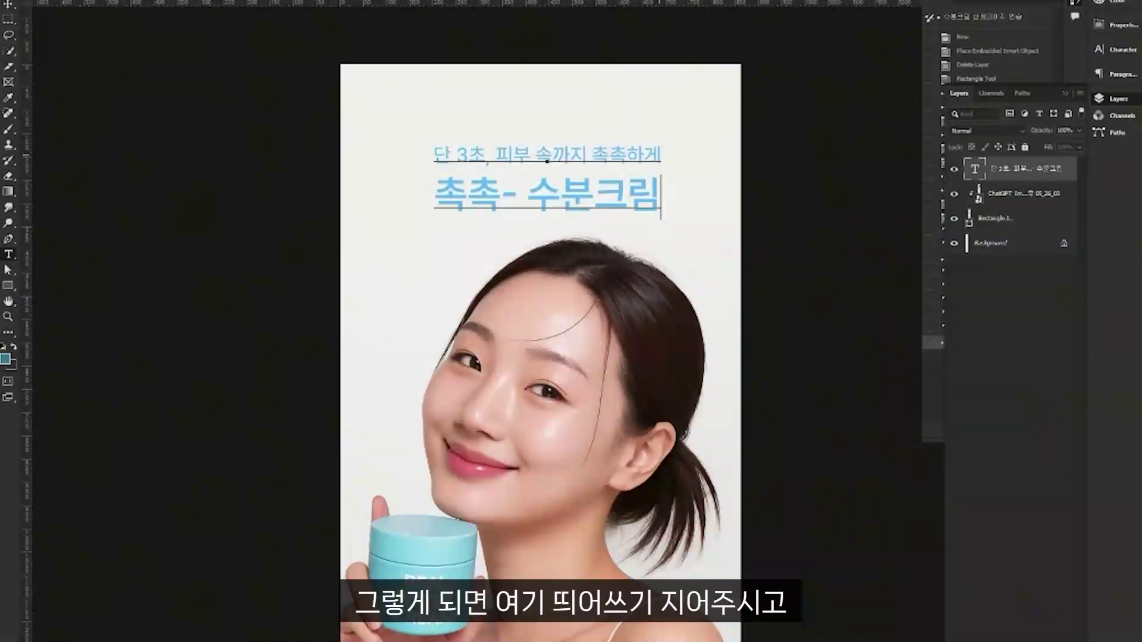
# Enlarge the headline's first line, "단 3초, 피부 속까지 촉촉하게", to 53 pt.
pyautogui.press('Up')
pyautogui.press('Home')
pyautogui.hotkey('shift', 'Right')
pyautogui.hotkey('shift', 'Right')
pyautogui.hotkey('shift', 'Right')
pyautogui.hotkey('shift', 'Right')
pyautogui.hotkey('shift', 'Right')
pyautogui.hotkey('shift', 'Right')
pyautogui.hotkey('shift', 'Right')
pyautogui.hotkey('shift', 'Right')
pyautogui.hotkey('shift', 'Right')
pyautogui.hotkey('shift', 'Right')
pyautogui.hotkey('shift', 'Right')
pyautogui.hotkey('shift', 'Right')
pyautogui.hotkey('shift', 'Right')
pyautogui.hotkey('shift', 'Right')
pyautogui.hotkey('shift', 'Right')
pyautogui.hotkey('shift', 'Right')
pyautogui.hotkey('shift', 'Right')
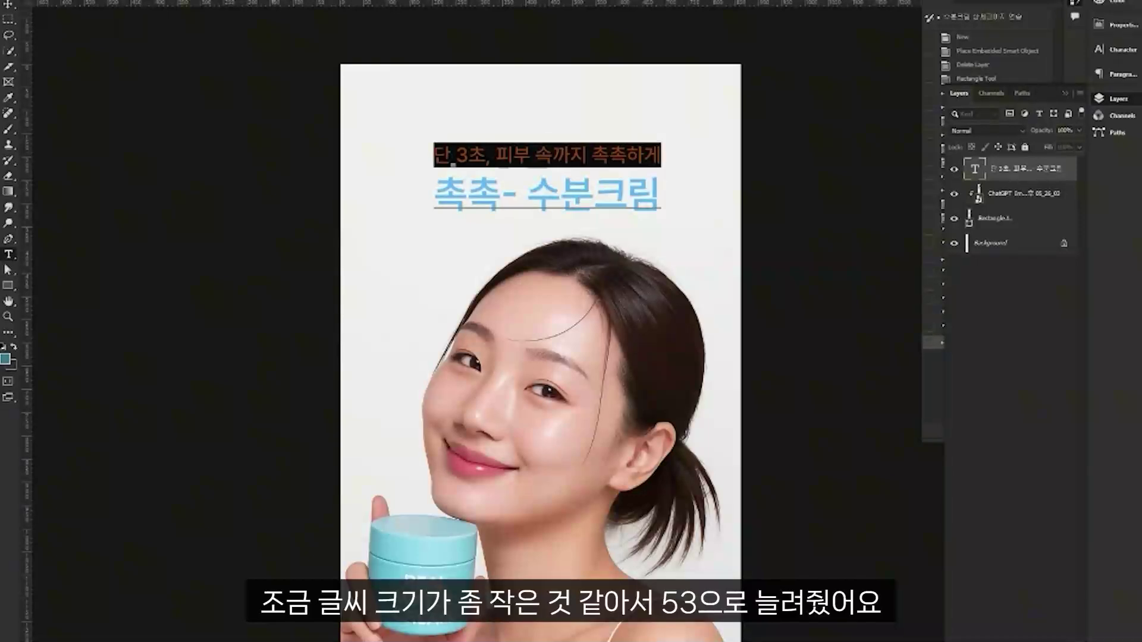
pyautogui.hotkey('ctrl', 'alt', 'shift', '.')
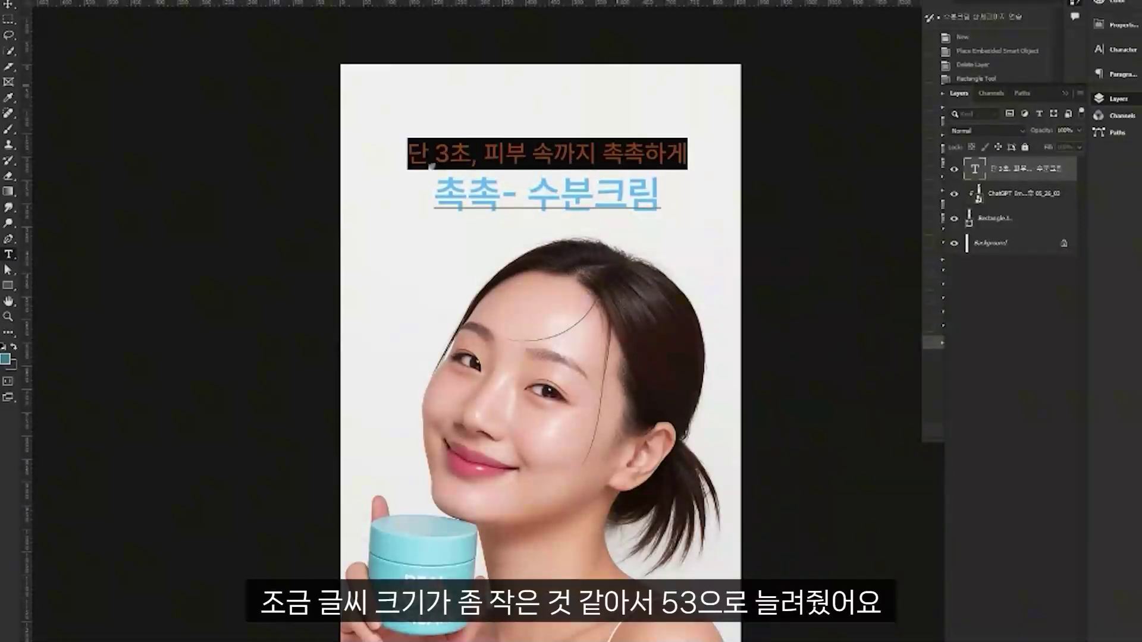
pyautogui.hotkey('ctrl', 'Return')
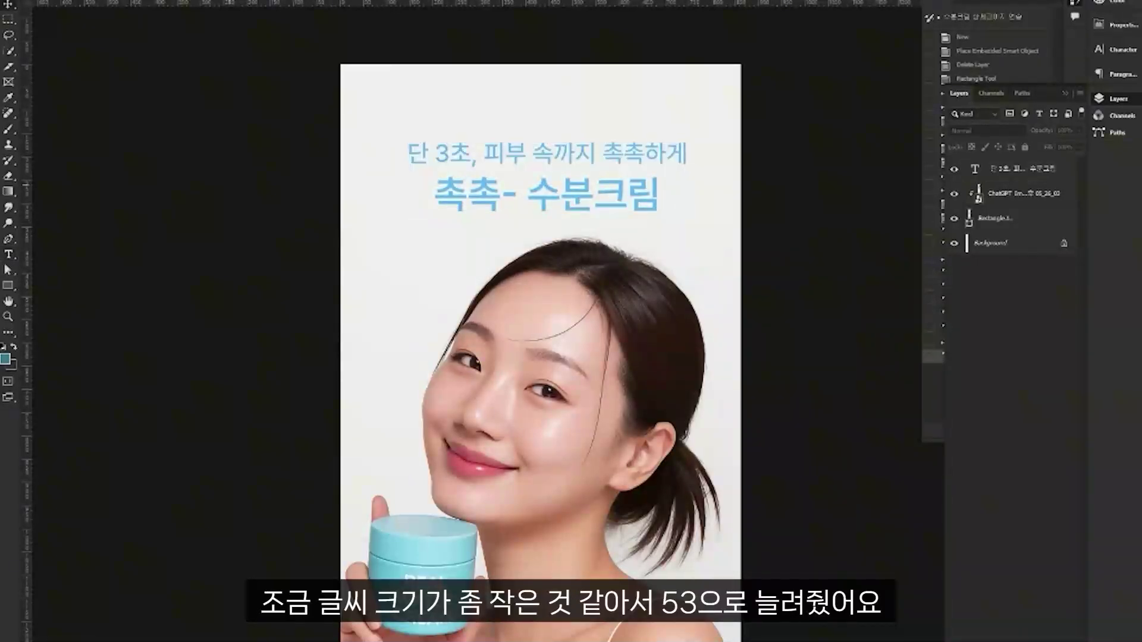
# Duplicate the two-line headline and place the copy directly above the original, near the page's upper edge.
pyautogui.scroll(4, 535, 357)
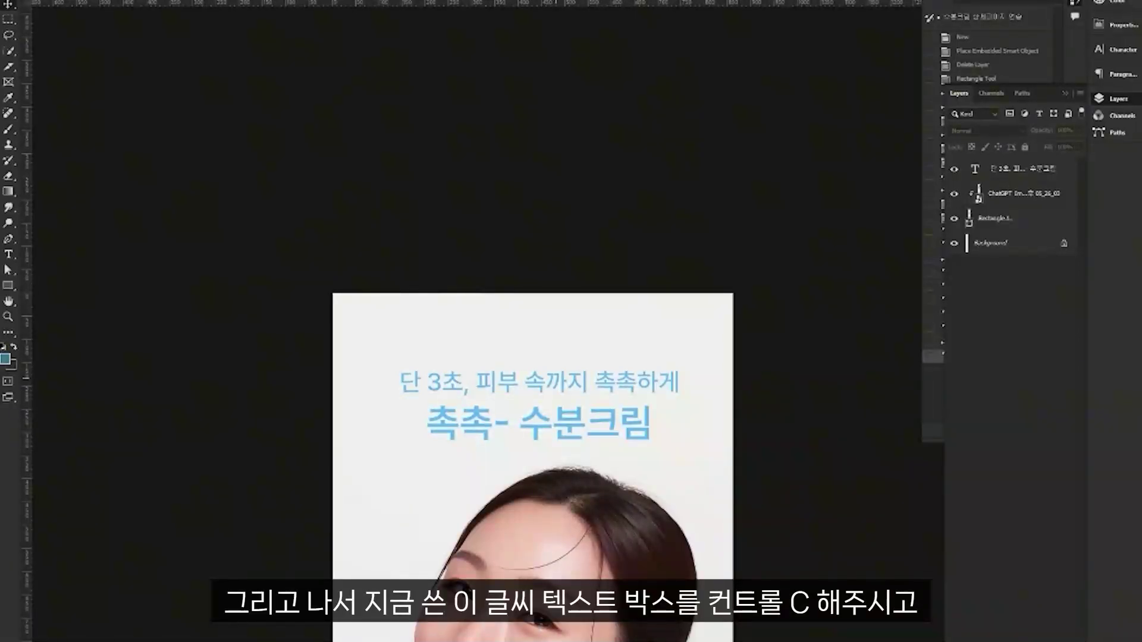
pyautogui.hotkey('ctrl', 'c')
pyautogui.hotkey('ctrl', 'v')
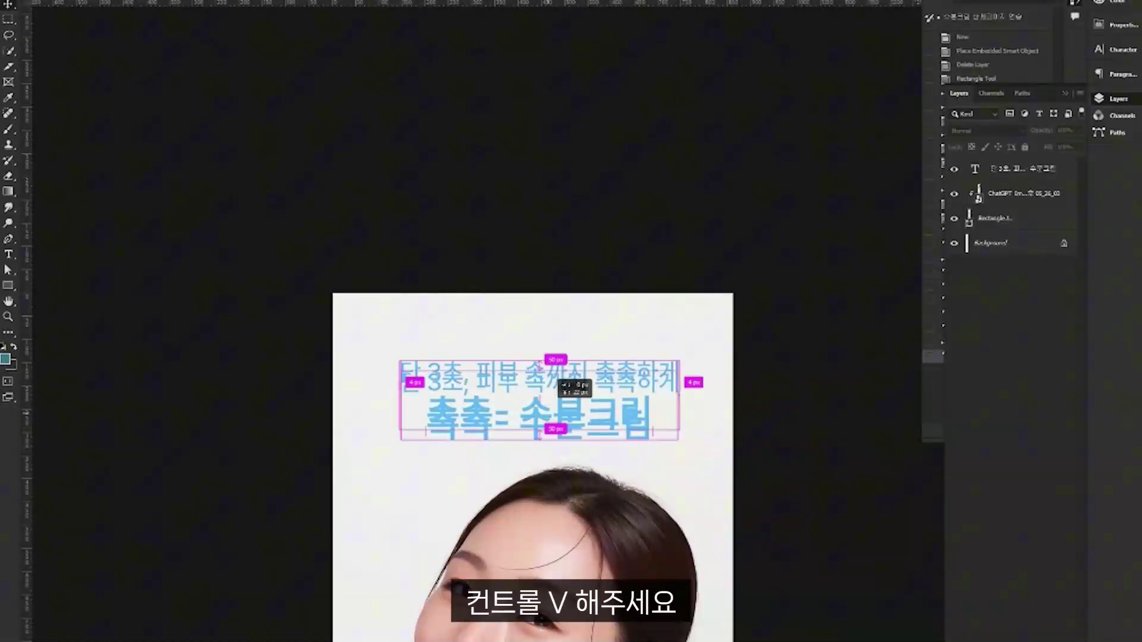
pyautogui.press('Return')
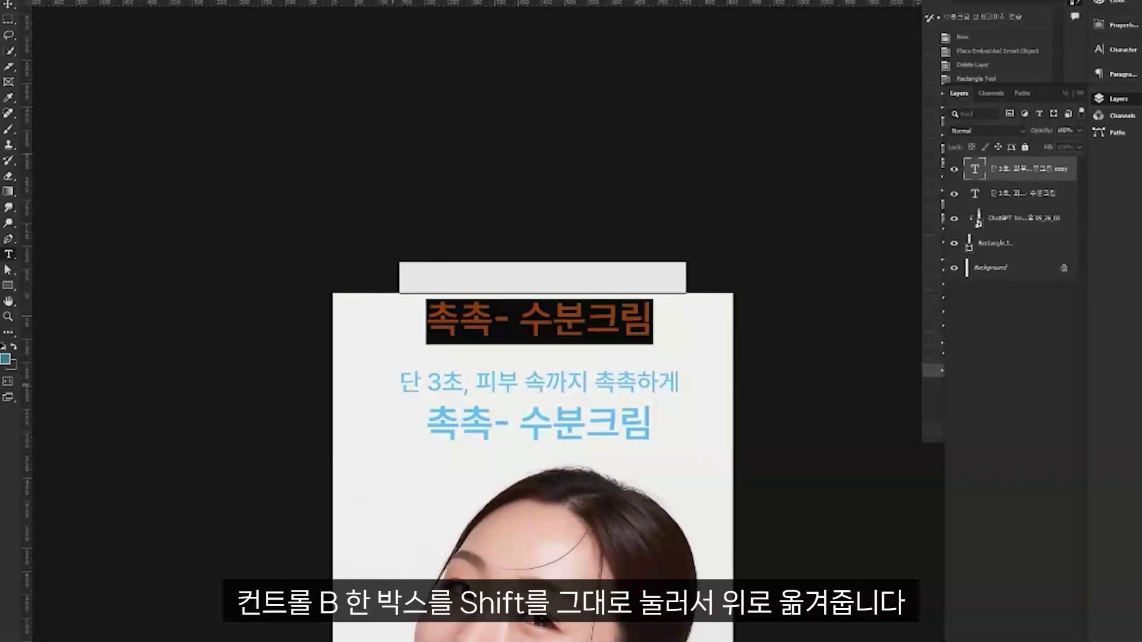
pyautogui.hotkey('ctrl', 'Return')
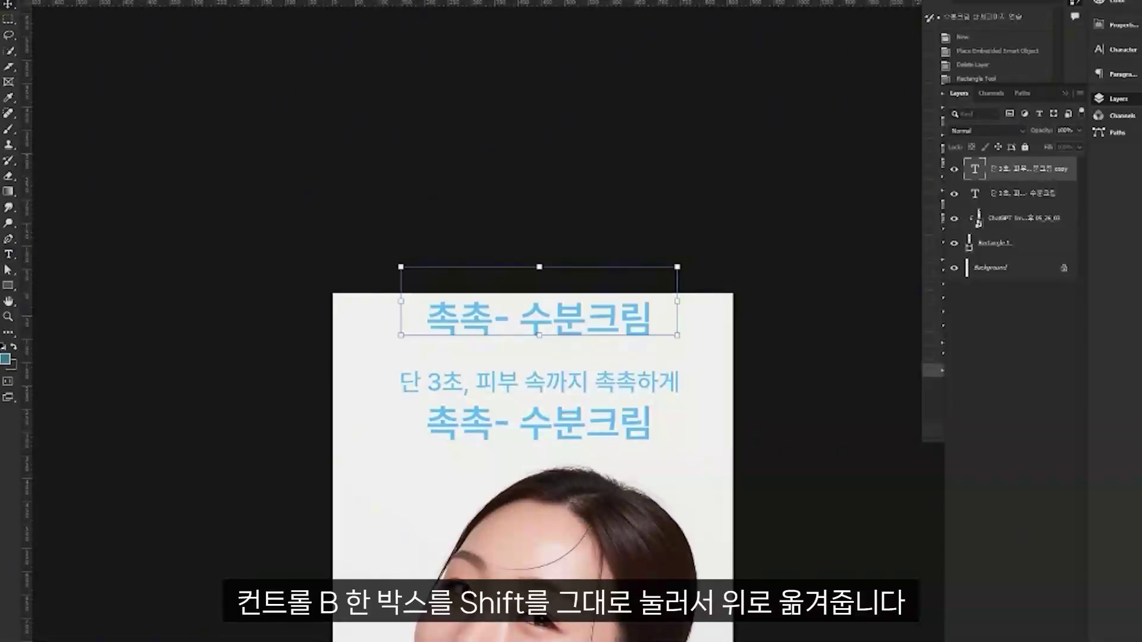
pyautogui.hotkey('shift', 'Down')
pyautogui.hotkey('shift', 'Down')
pyautogui.hotkey('shift', 'Down')
pyautogui.hotkey('shift', 'Down')
pyautogui.hotkey('shift', 'Down')
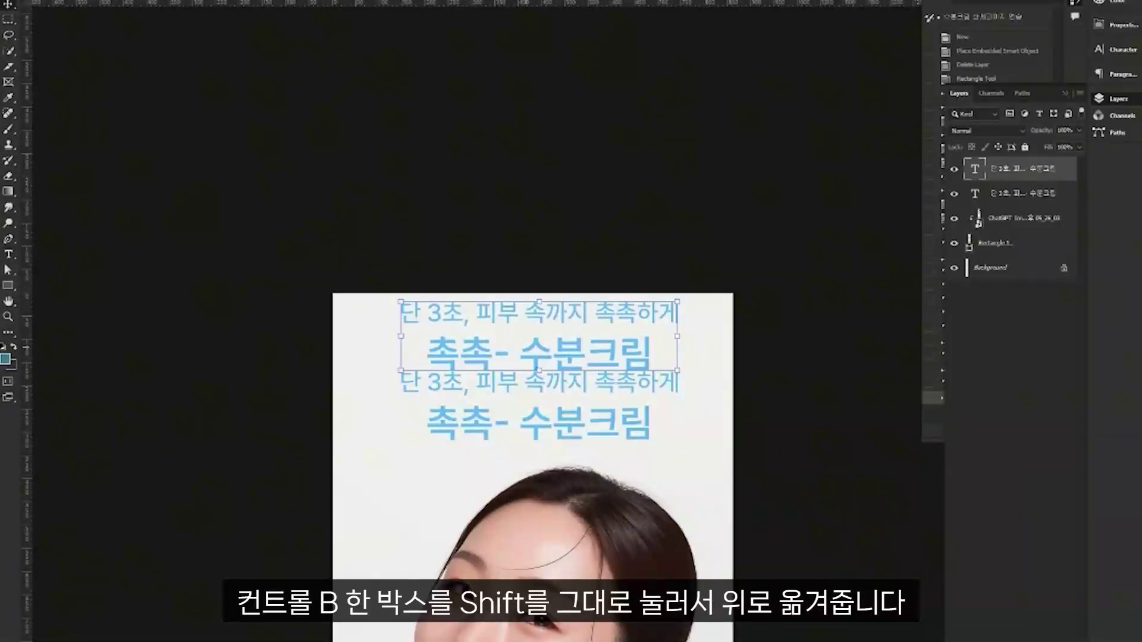
# Replace the upper headline copy's text with the single line "#속보습 #고농축 #무자극".
pyautogui.press('Return')
pyautogui.write('#속보습 #고농')
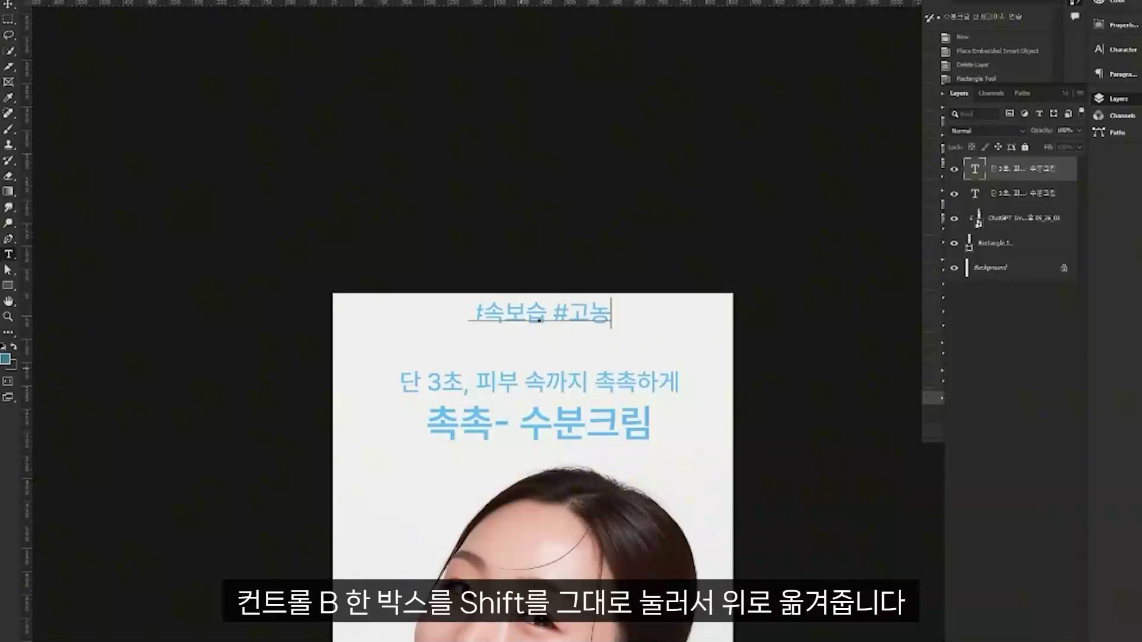
pyautogui.write('축 #무자극')
# Reduce the hashtag line to 33 pt and move it down closer to the headline.
pyautogui.hotkey('ctrl', 'a')
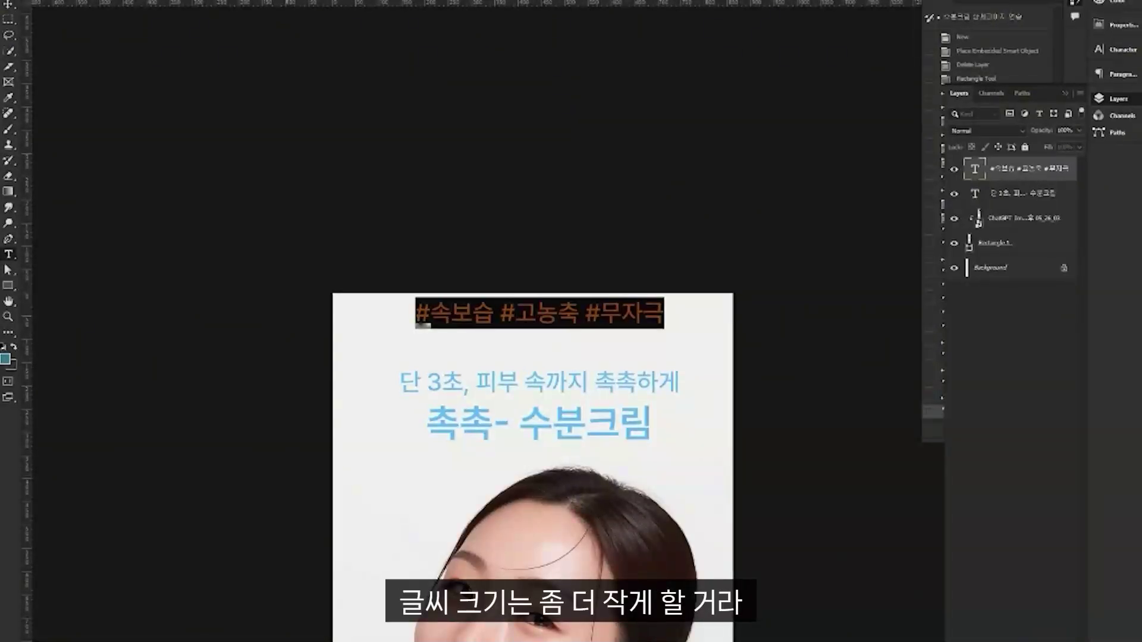
pyautogui.hotkey('ctrl', 'shift', ',')
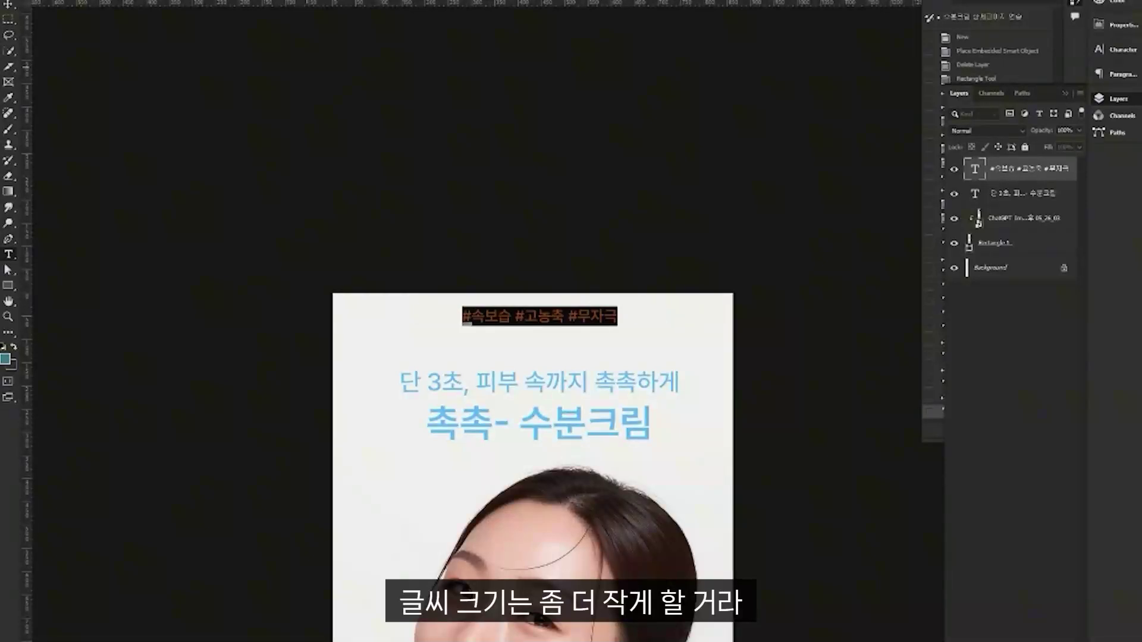
pyautogui.hotkey('ctrl', 'Return')
pyautogui.press('v')
pyautogui.moveTo(581, 316); pyautogui.dragTo(582, 339)
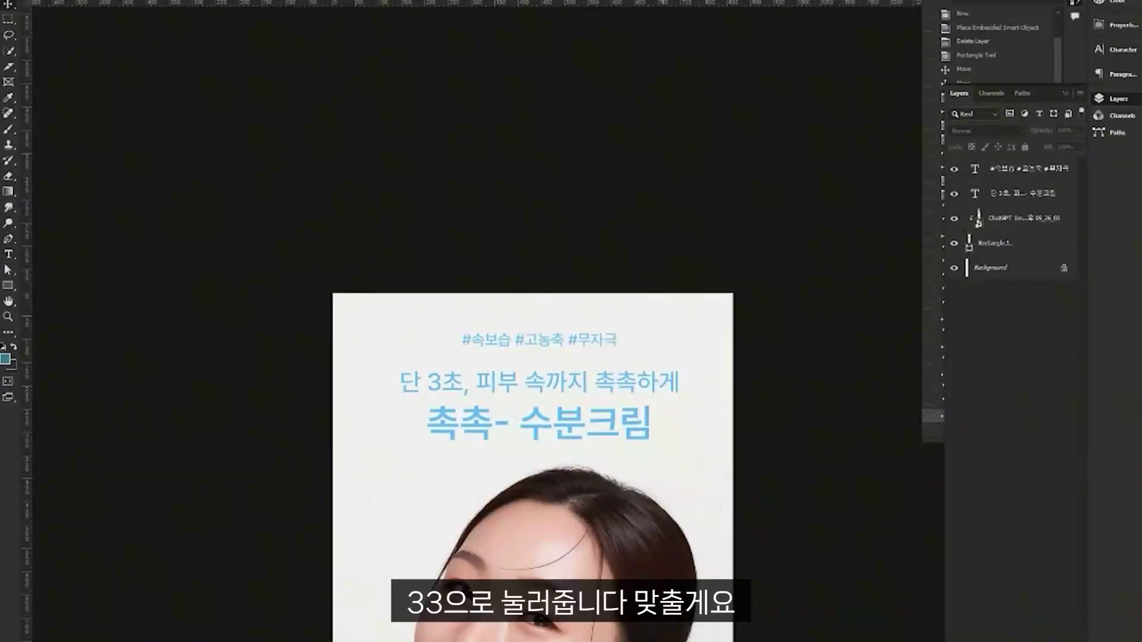
# Draw a white rectangle about 536 × 62 px centred just below the headline.
pyautogui.press('u')
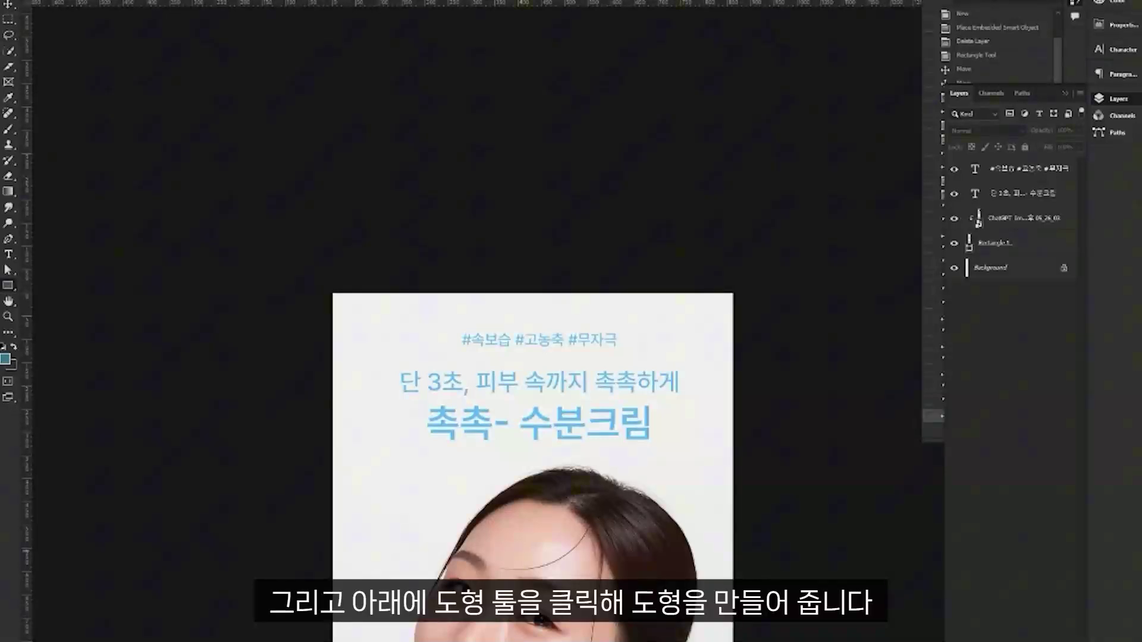
pyautogui.moveTo(412, 459)
pyautogui.mouseDown()
pyautogui.moveTo(647, 467)
pyautogui.moveTo(673, 481)
pyautogui.moveTo(662, 487)
pyautogui.mouseUp()
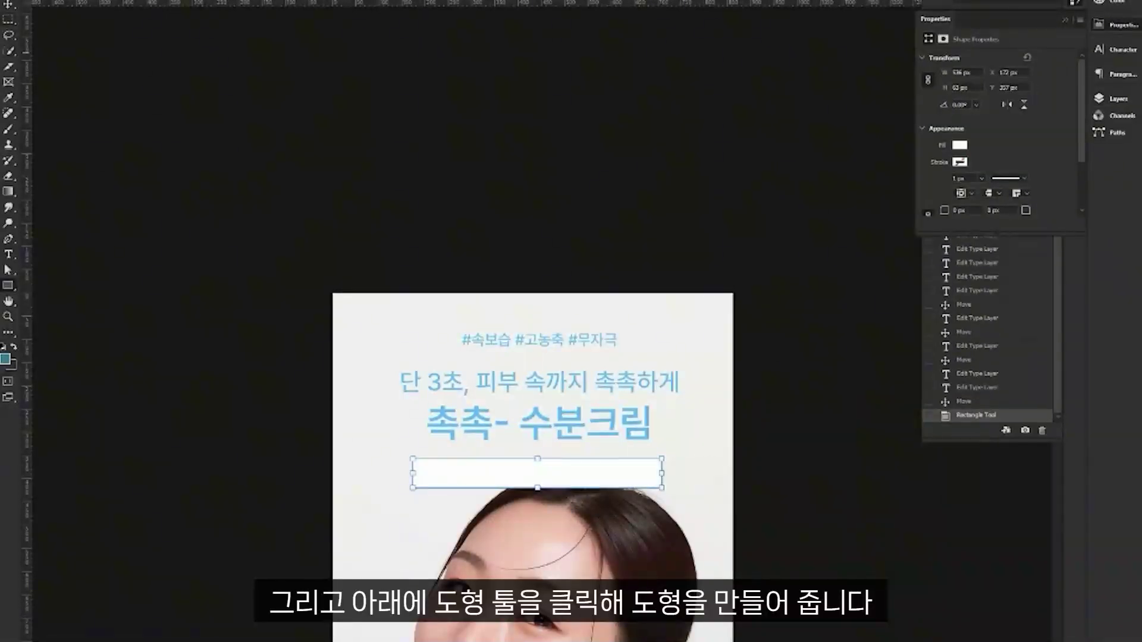
pyautogui.press('Escape')
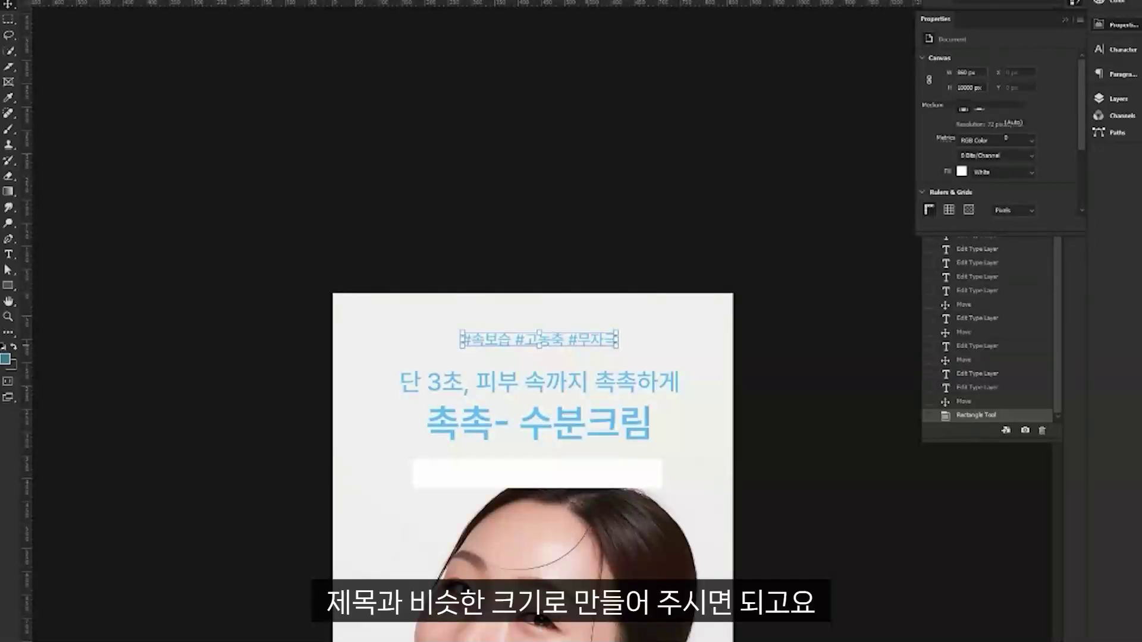
# Copy the hashtag line onto the white rectangle, bring it to the front and replace its text with "끈적임 없는 리얼 수분 크림".
pyautogui.moveTo(595, 341); pyautogui.dragTo(596, 474)
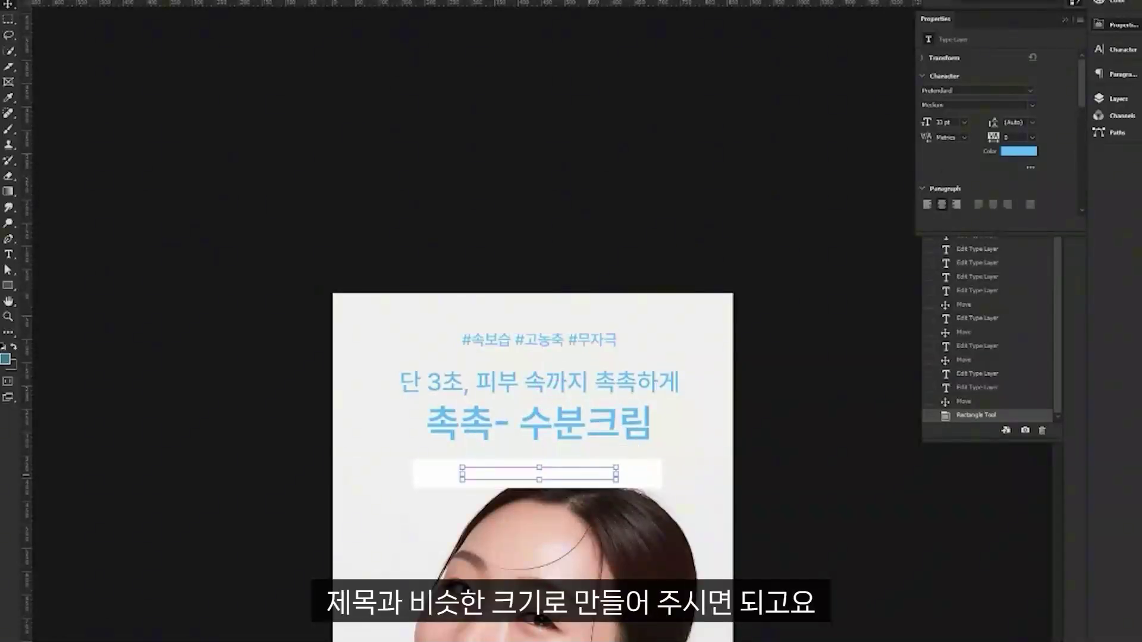
pyautogui.hotkey('ctrl', 'shift', ']')
pyautogui.press('Return')
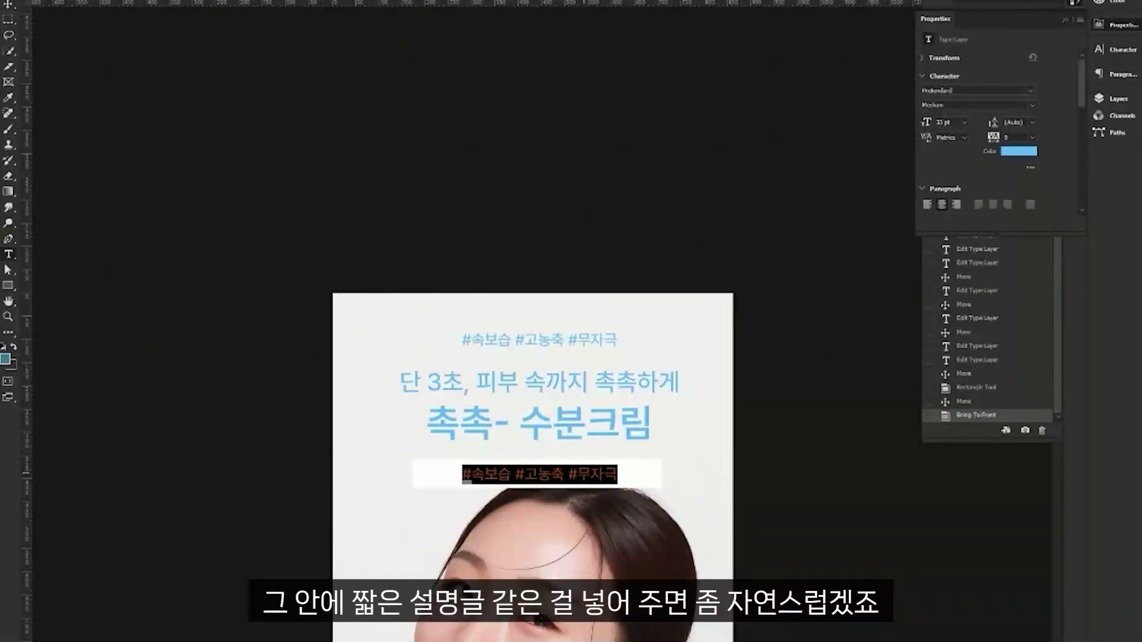
pyautogui.write('끈적임')
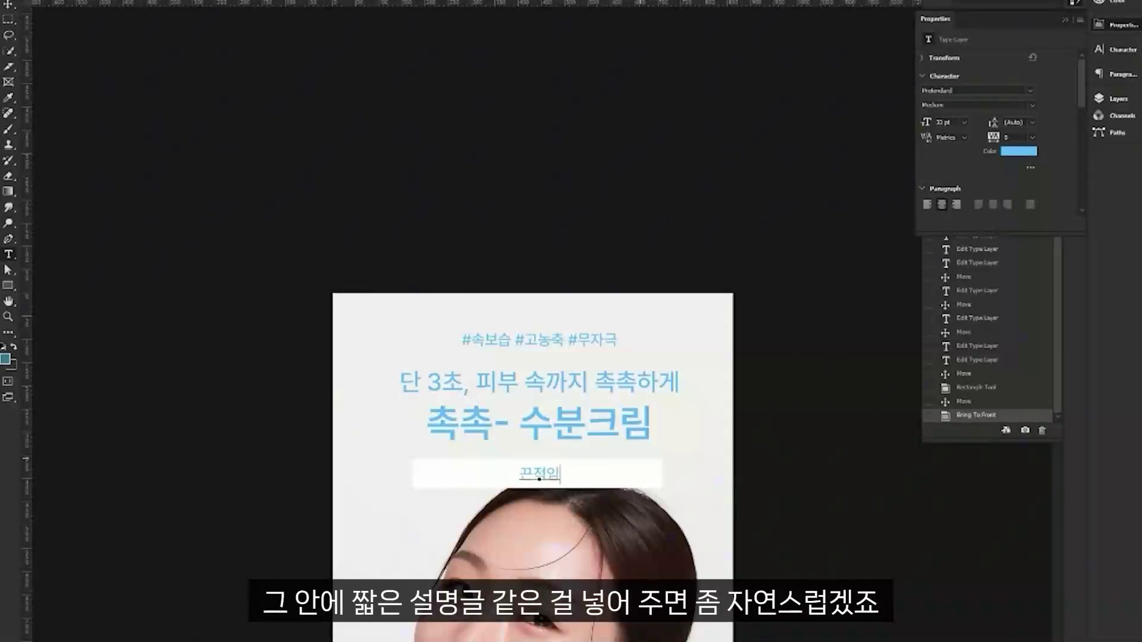
pyautogui.write(' 업는 리얼 수분 크림')
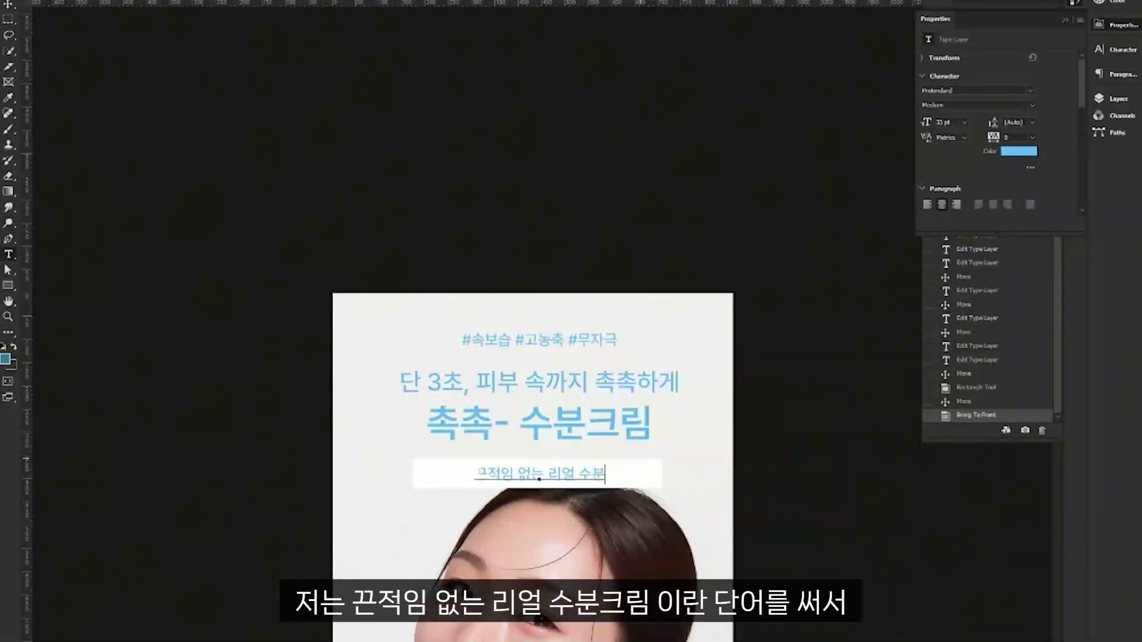
pyautogui.hotkey('ctrl', 'Return')
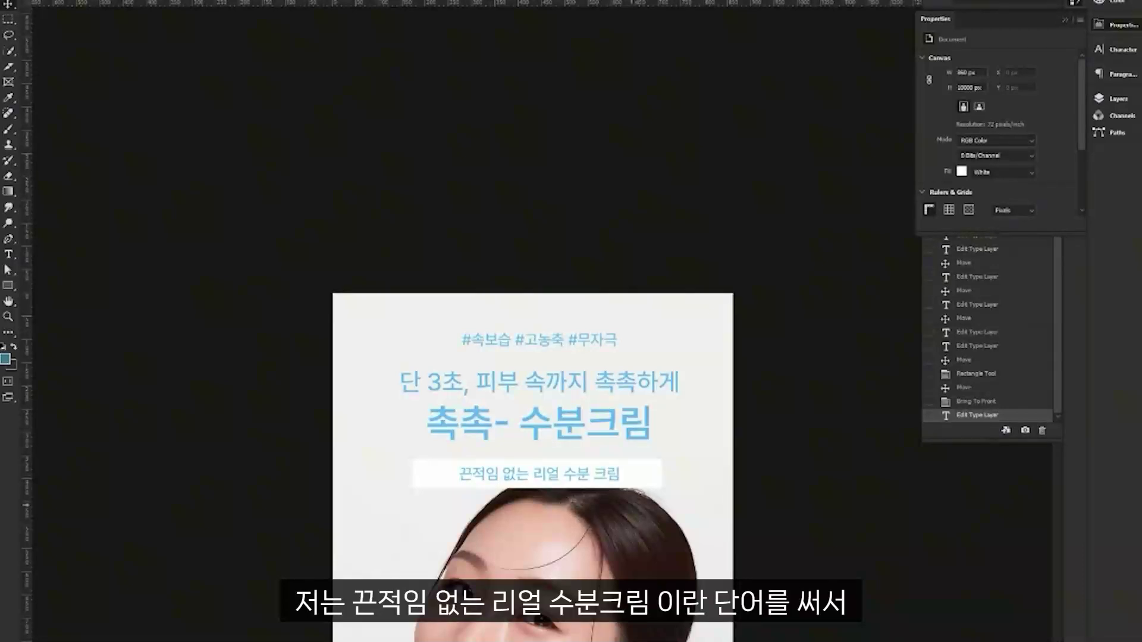
# Fill the rectangle behind "끈적임 없는 리얼 수분 크림" with a light aqua matching the cream jar.
pyautogui.click(538, 474)
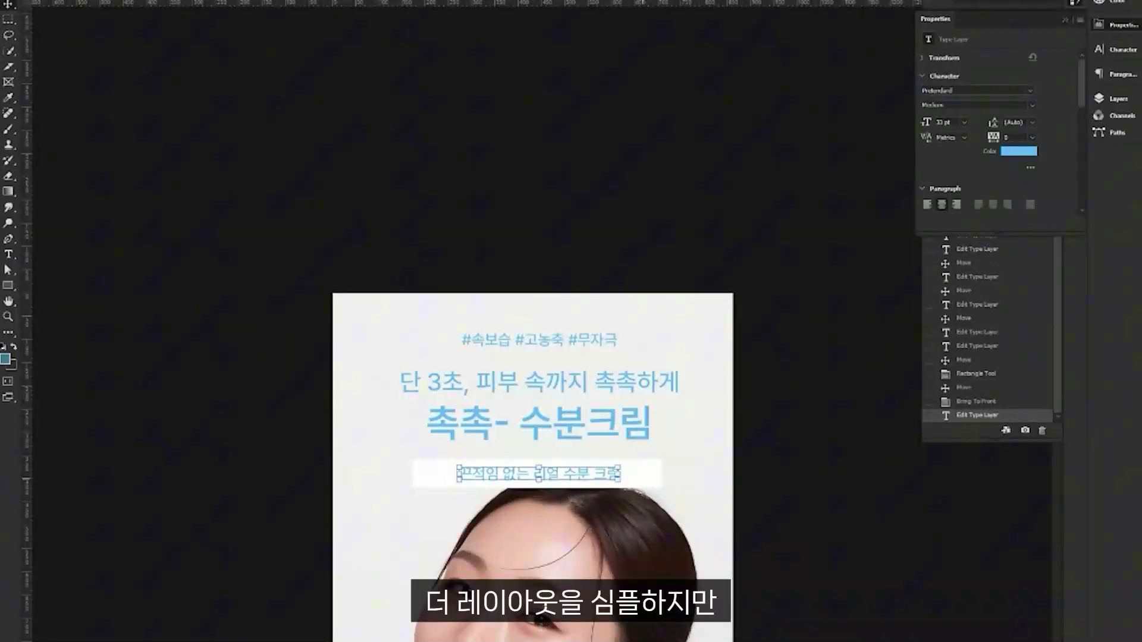
pyautogui.click(649, 474)
pyautogui.click(959, 145)
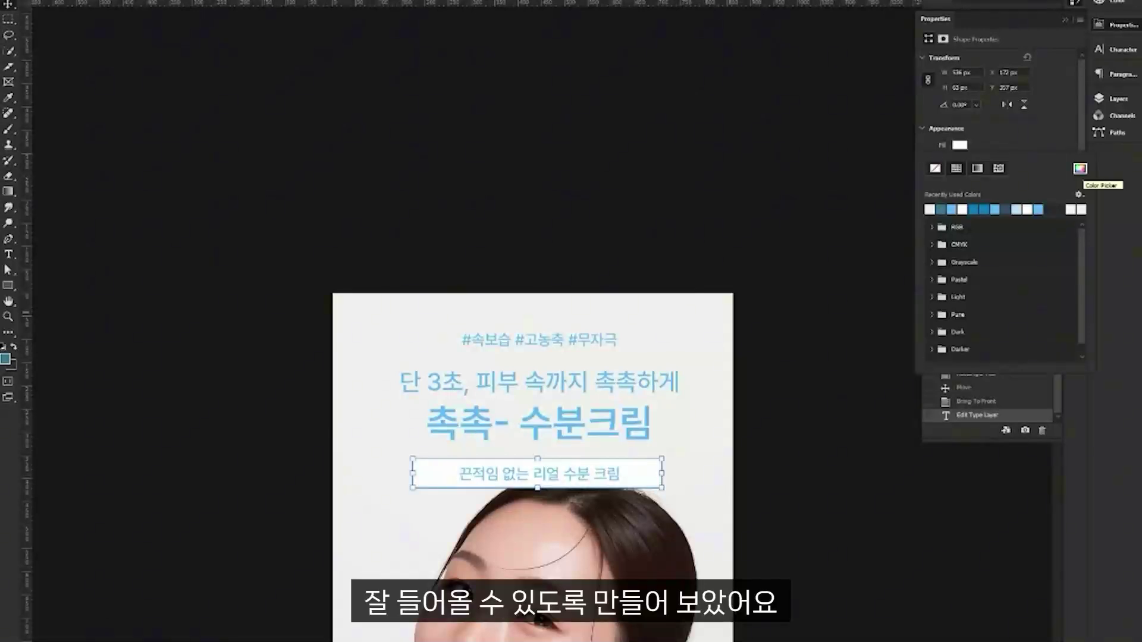
pyautogui.click(1080, 168)
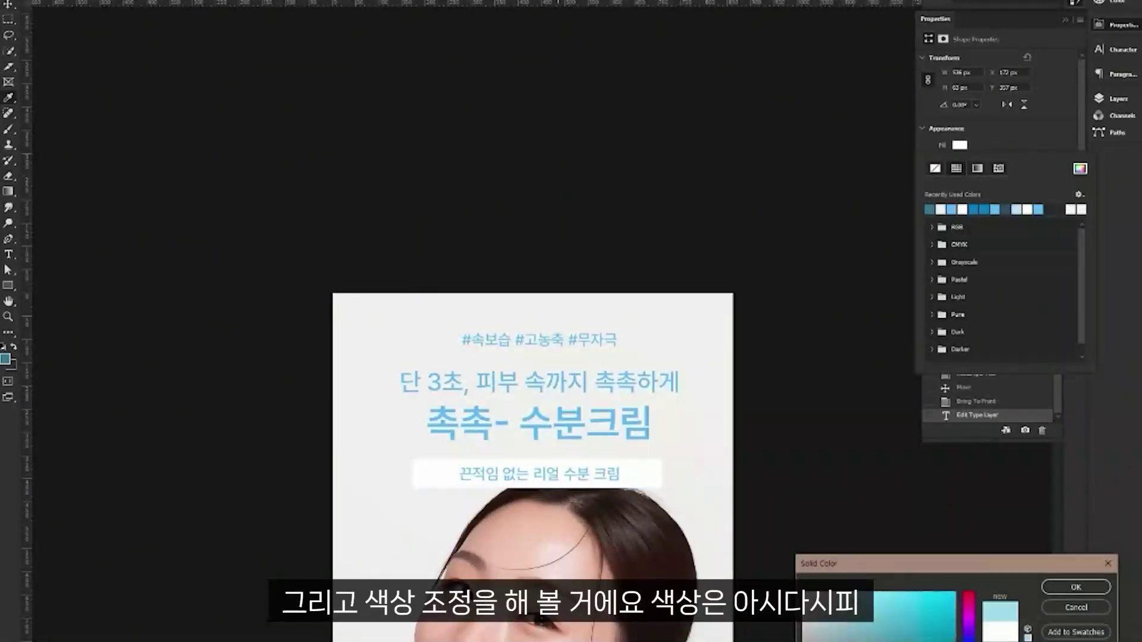
pyautogui.press('Return')
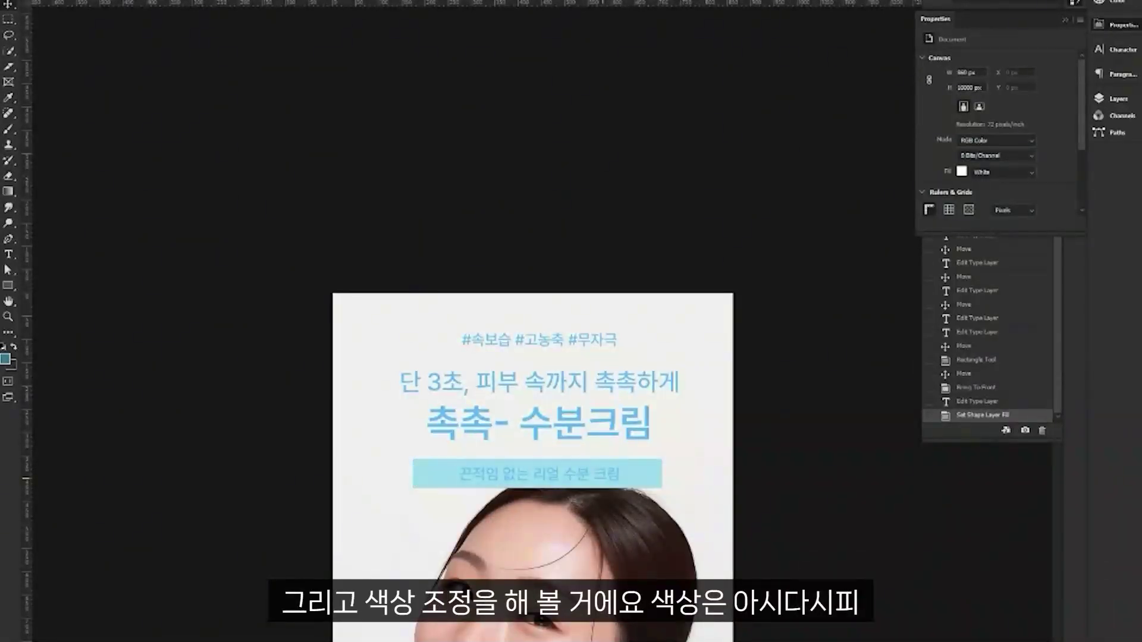
# Change the text "끈적임 없는 리얼 수분 크림" on the aqua box to white.
pyautogui.click(538, 474)
pyautogui.click(1019, 151)
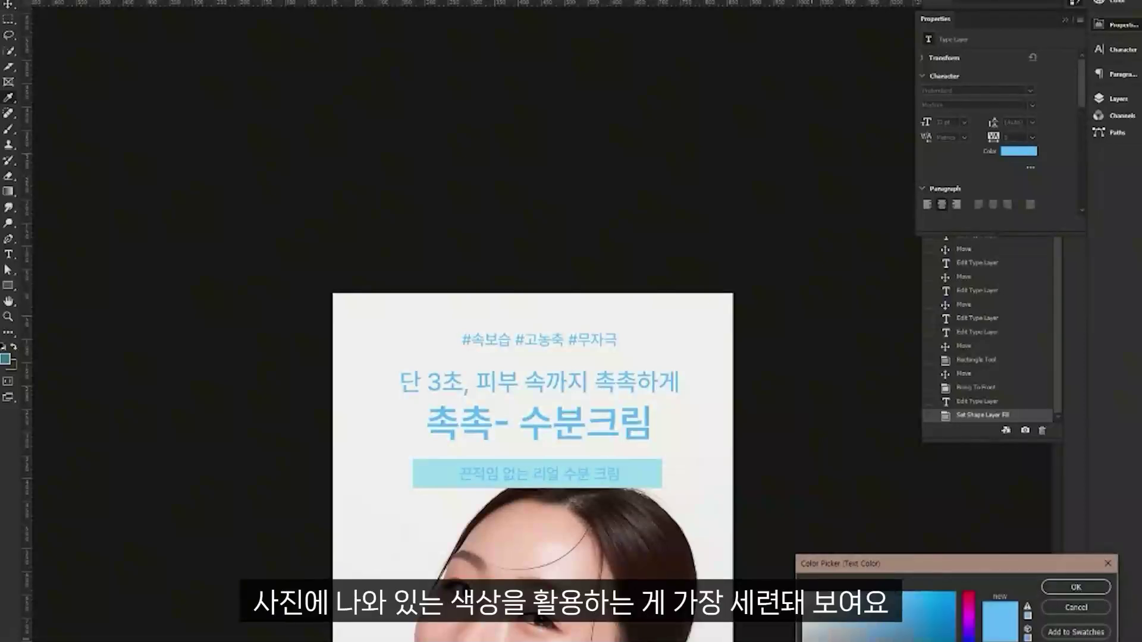
pyautogui.press('Return')
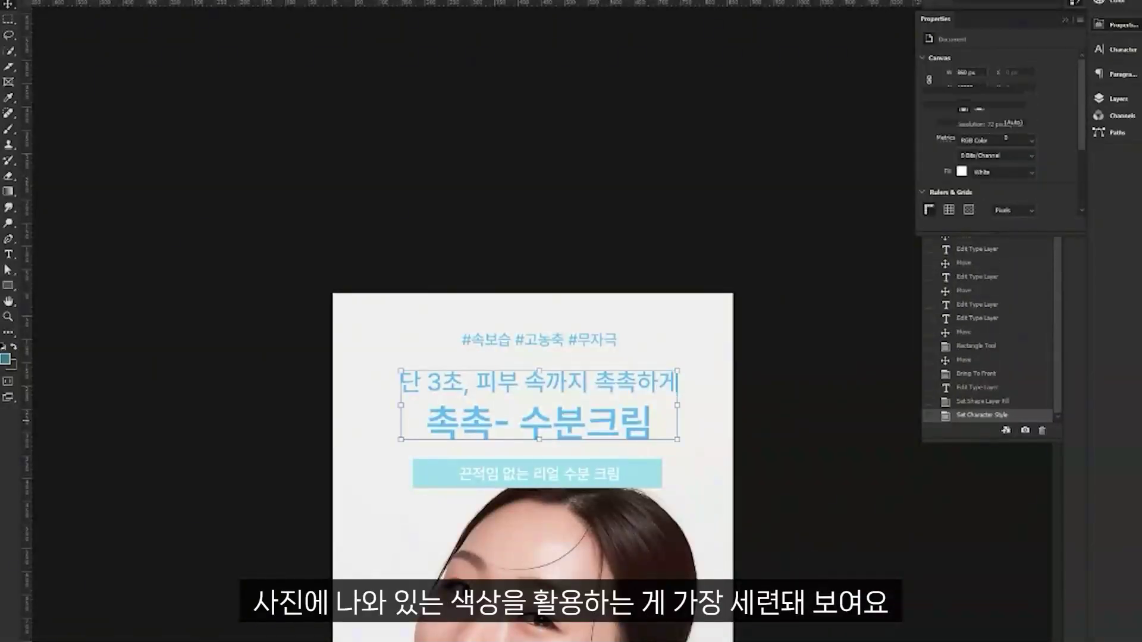
# Try the box's light aqua as the text color of both the headline and the hashtag line.
pyautogui.keyDown('shift'); pyautogui.click(538, 340); pyautogui.keyUp('shift')
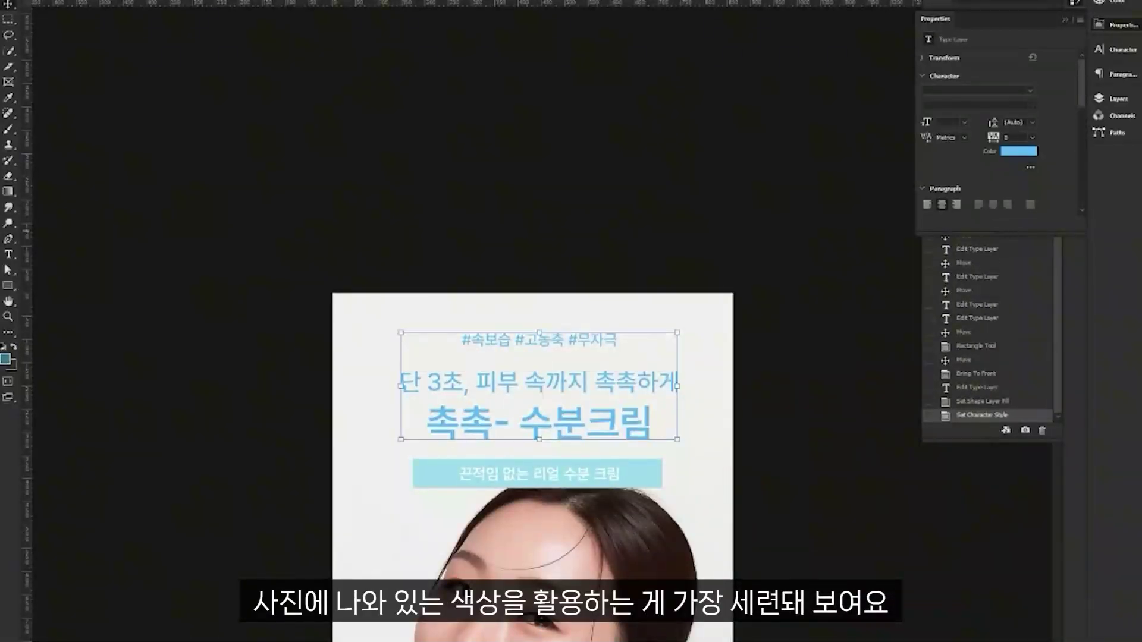
pyautogui.click(1019, 151)
pyautogui.click(966, 604)
pyautogui.press('Return')
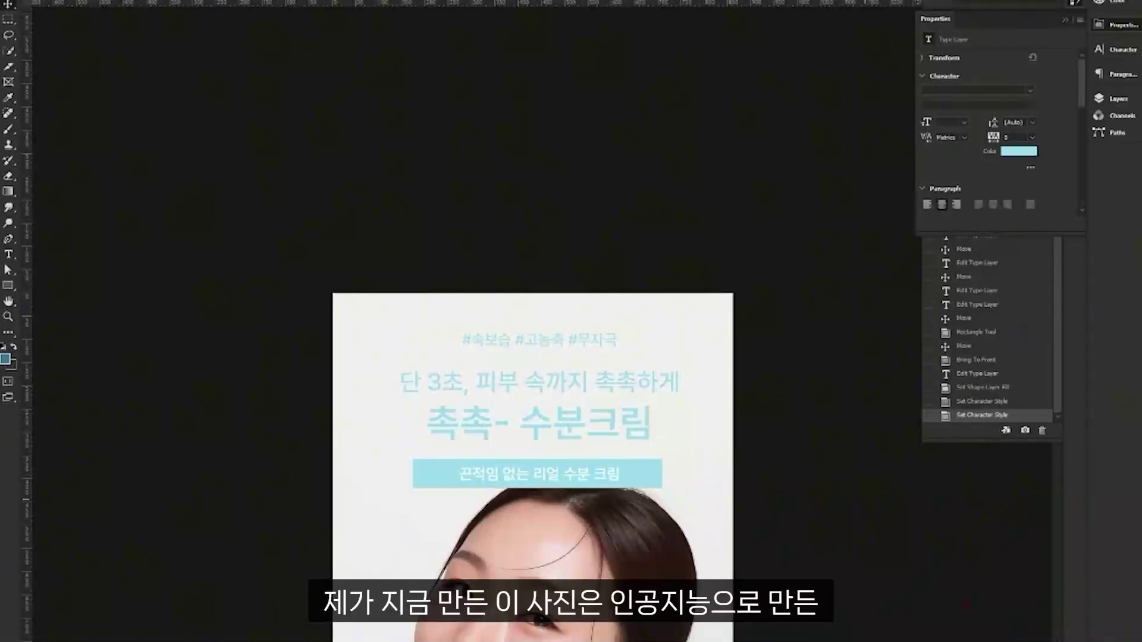
# Try a darker, muted teal as the text color of the headline and hashtag line.
pyautogui.click(538, 422)
pyautogui.keyDown('shift'); pyautogui.click(538, 340); pyautogui.keyUp('shift')
pyautogui.click(1018, 151)
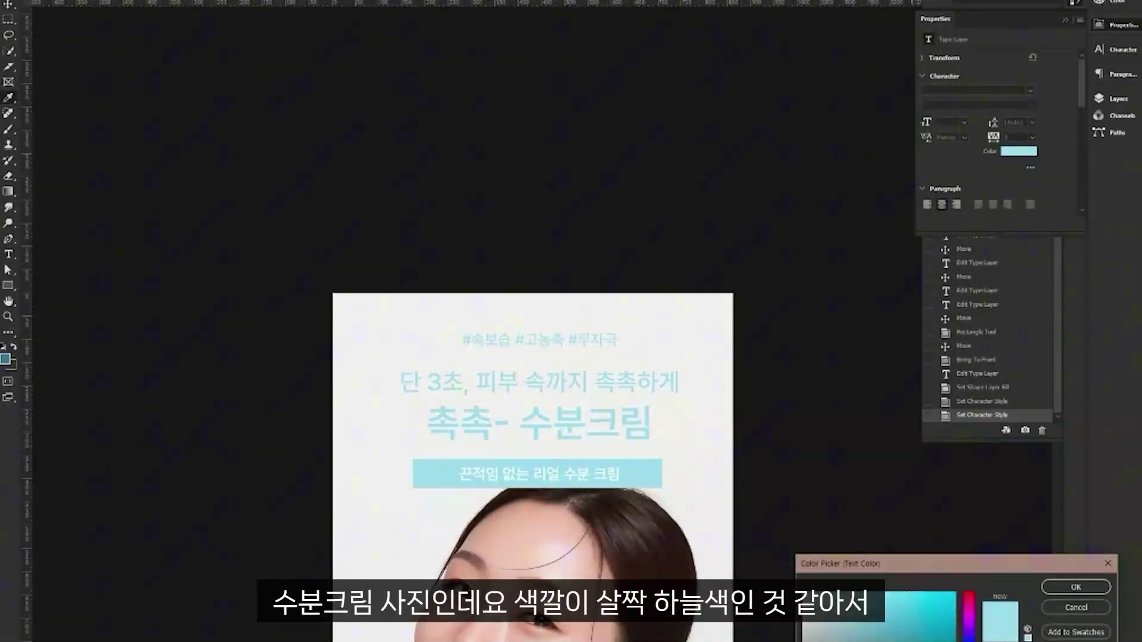
pyautogui.click(880, 627)
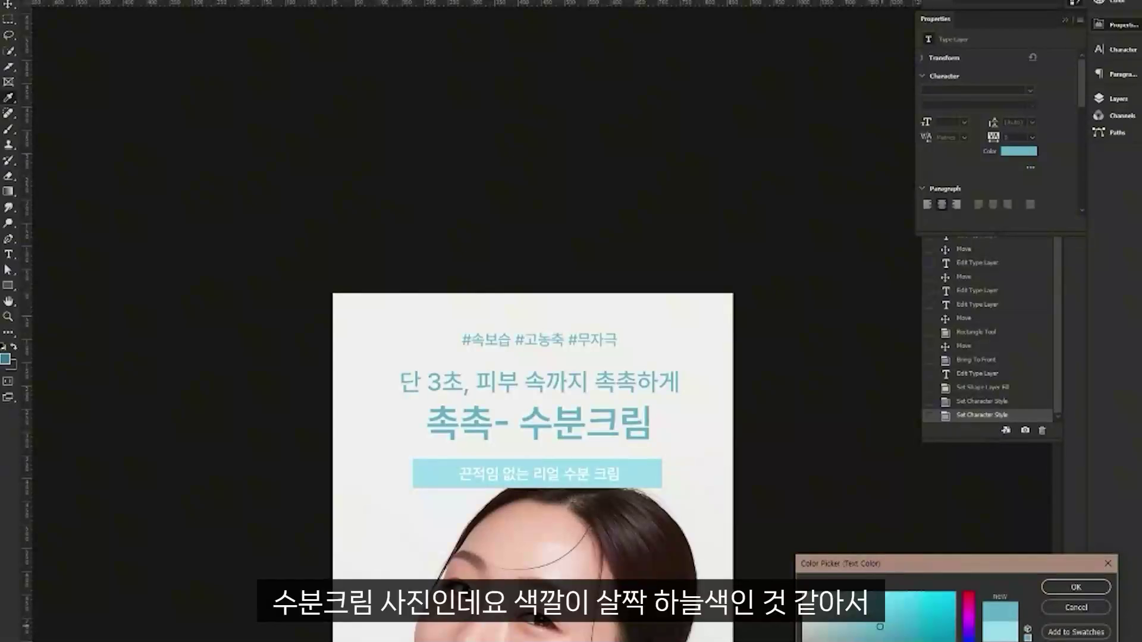
pyautogui.click(890, 641)
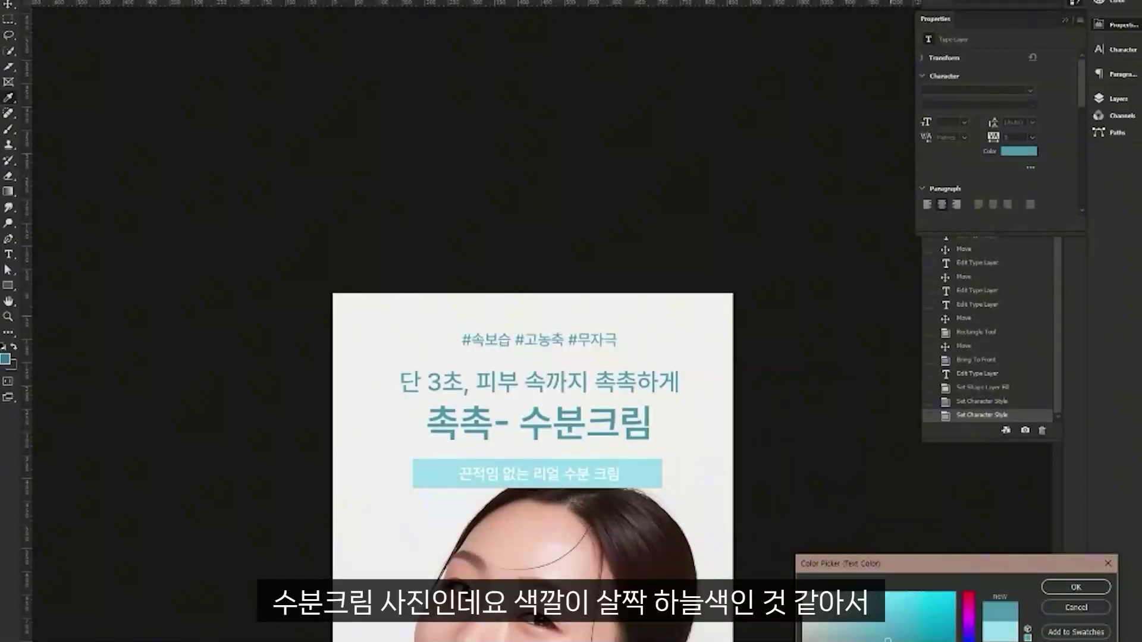
pyautogui.press('Return')
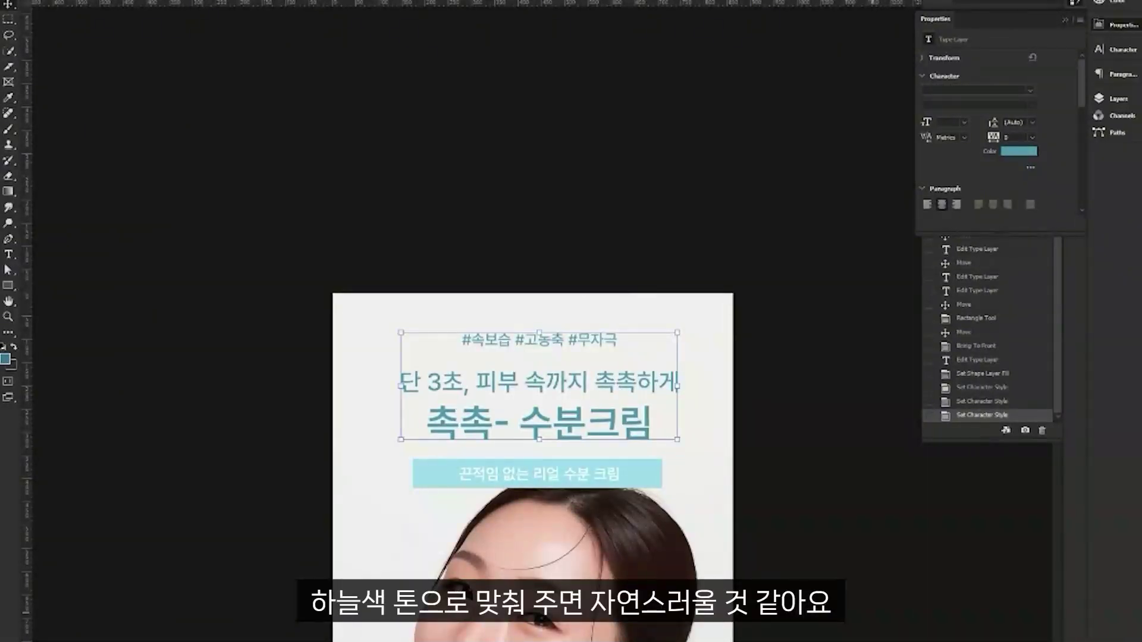
# Undo the last two text color changes on the headline and hashtag line.
pyautogui.hotkey('ctrl', 'alt', 'a')
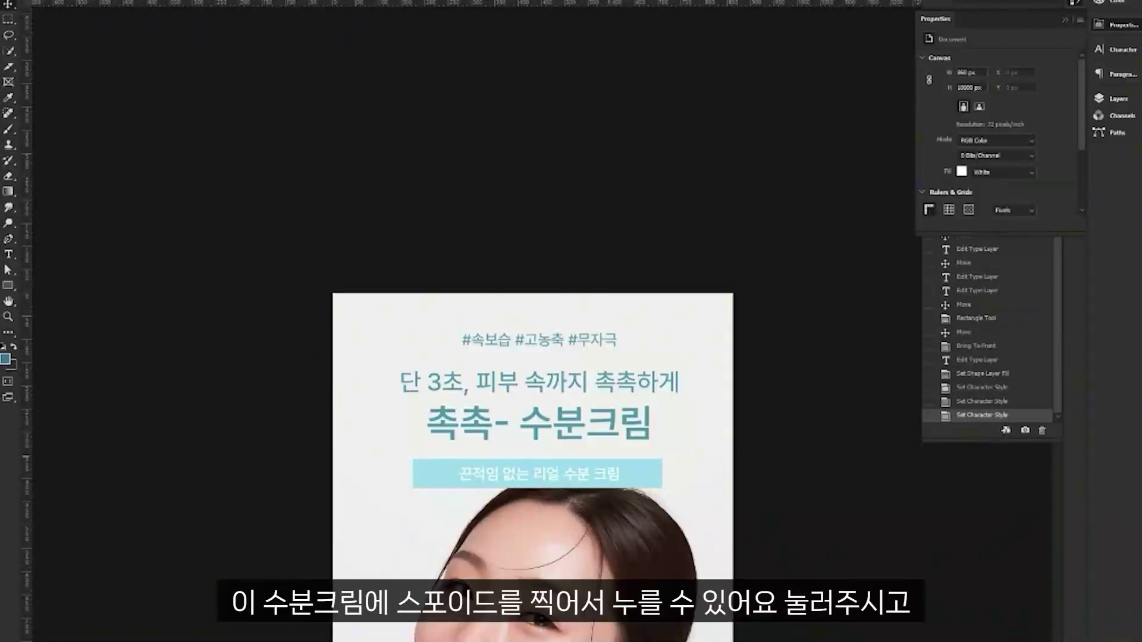
pyautogui.click(538, 410)
pyautogui.hotkey('ctrl', 'z')
pyautogui.hotkey('ctrl', 'z')
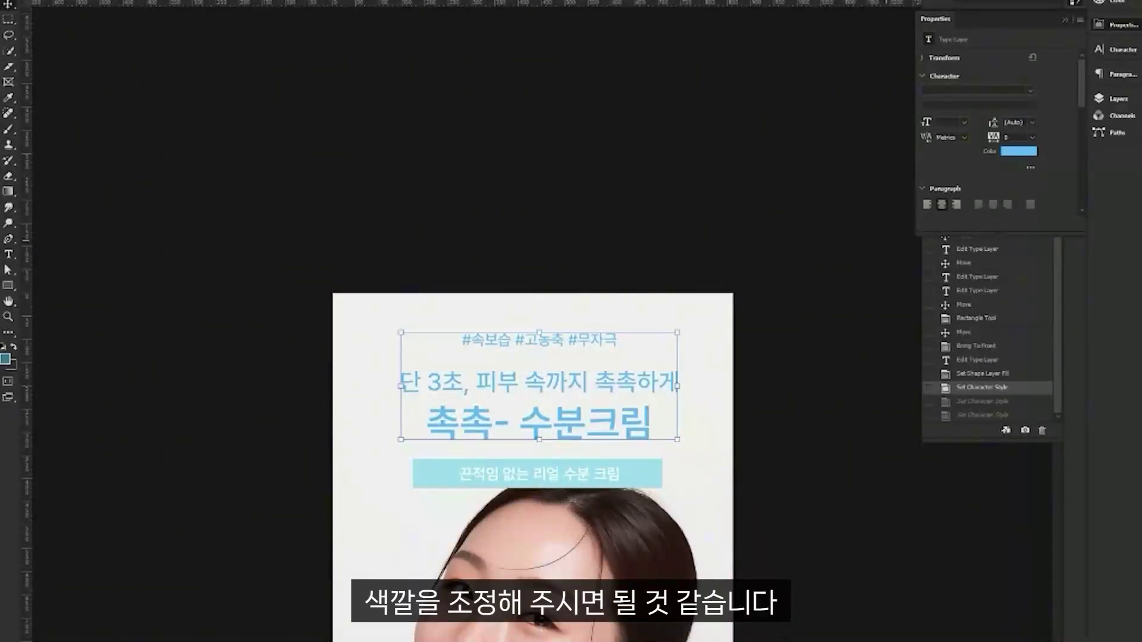
# Recolor the headline and hashtag line from blue to a medium aqua that matches the cream jar.
pyautogui.click(1018, 151)
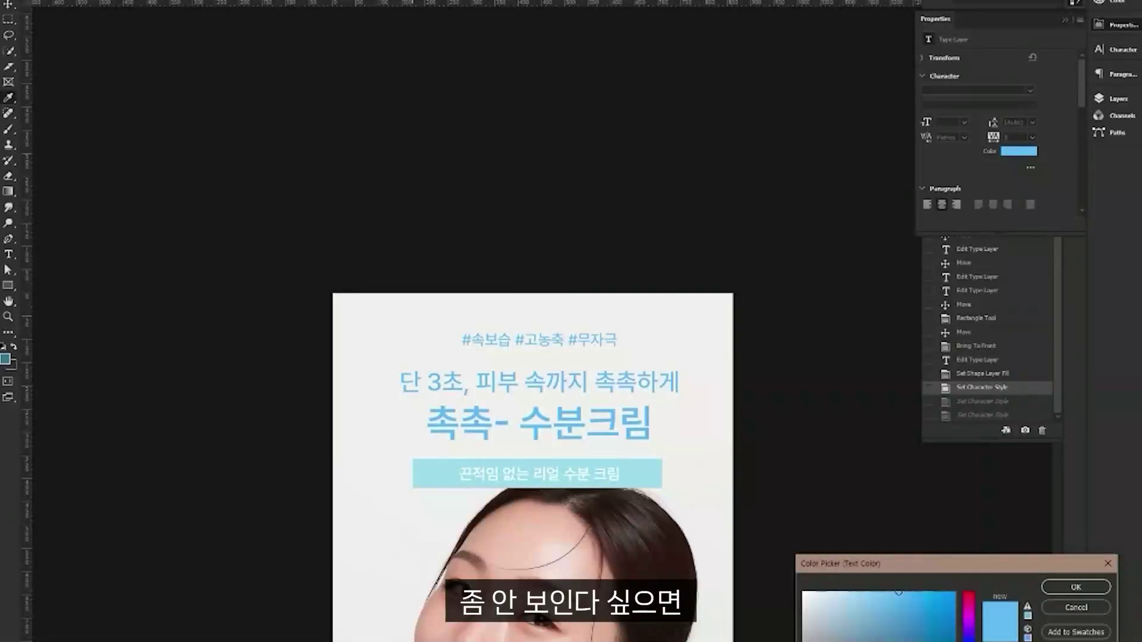
pyautogui.moveTo(968, 635); pyautogui.dragTo(969, 641)
pyautogui.moveTo(916, 594); pyautogui.dragTo(884, 622)
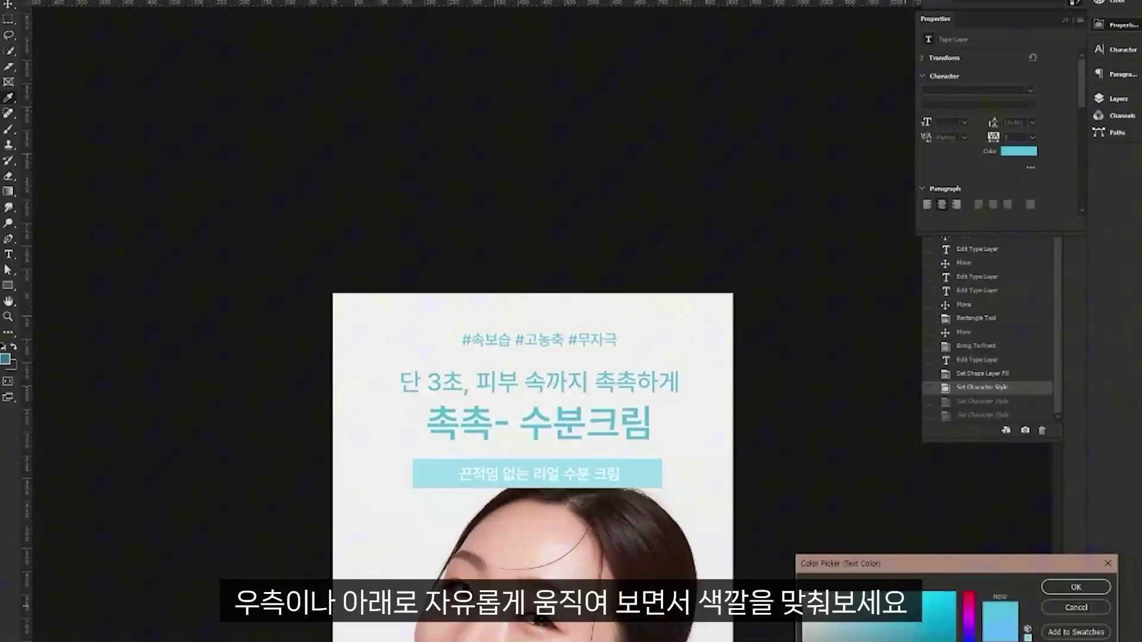
pyautogui.moveTo(885, 622)
pyautogui.mouseDown()
pyautogui.moveTo(898, 626)
pyautogui.moveTo(856, 602)
pyautogui.moveTo(898, 602)
pyautogui.moveTo(891, 613)
pyautogui.mouseUp()
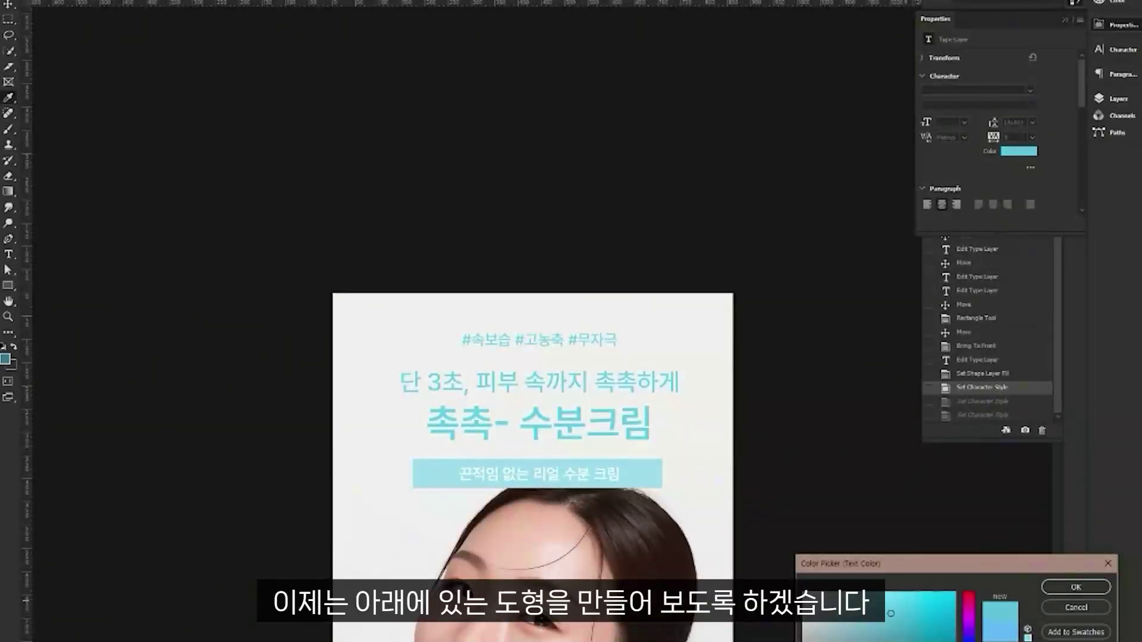
pyautogui.press('Return')
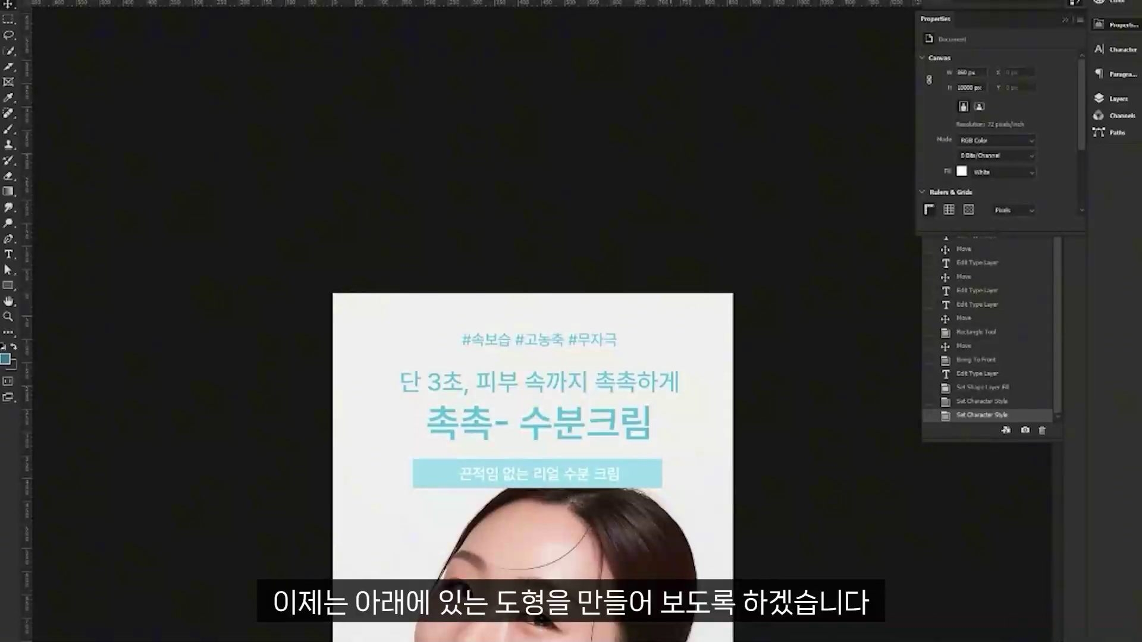
# Move the model photo down to Y 420 px so the hair clears the tagline box.
pyautogui.click(535, 535)
pyautogui.moveTo(535, 536); pyautogui.dragTo(535, 582)
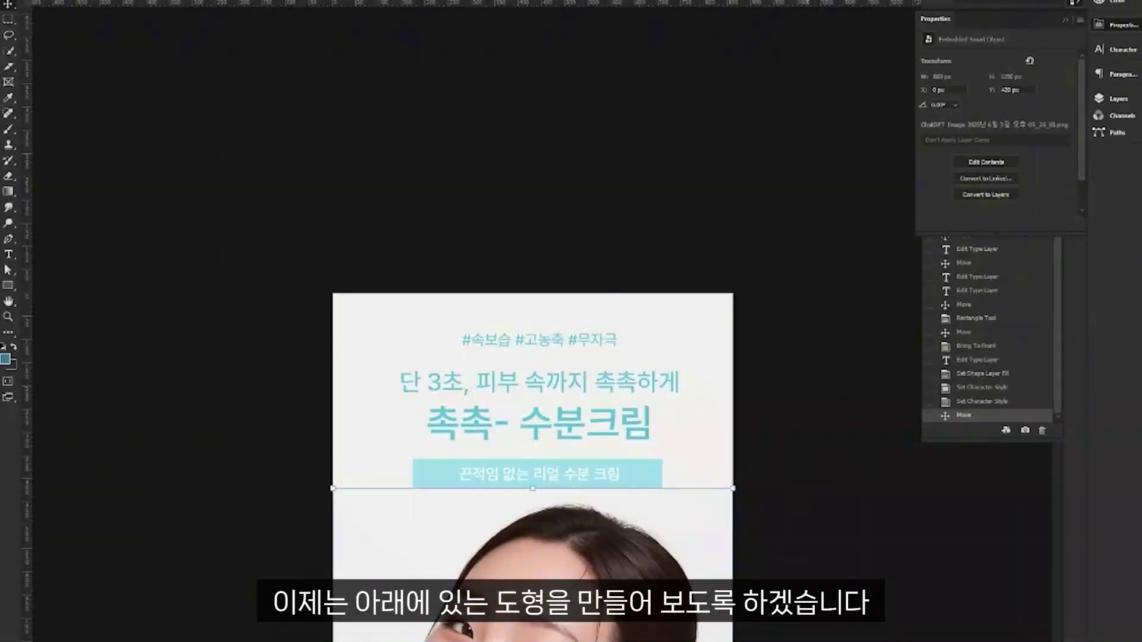
pyautogui.hotkey('ctrl', 'd')
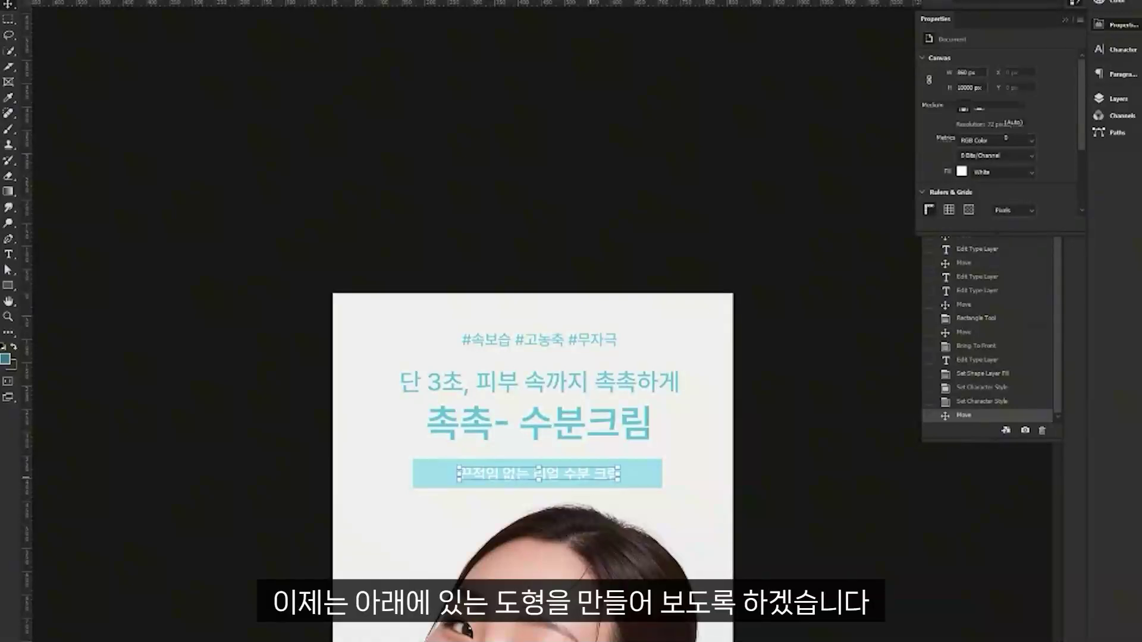
pyautogui.click(437, 474)
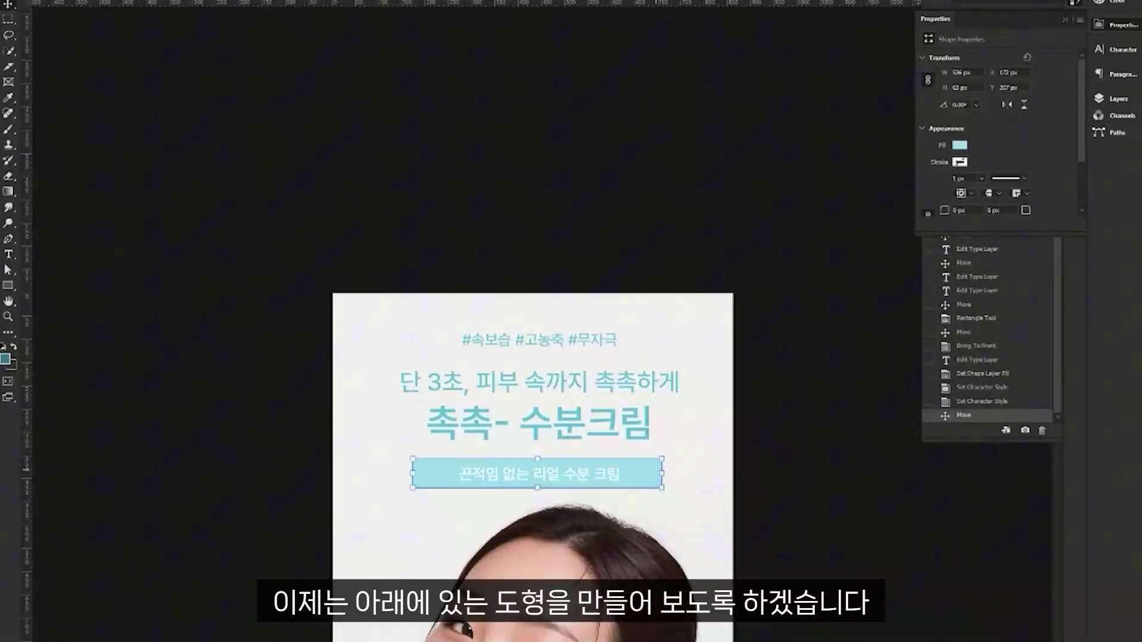
pyautogui.hotkey('ctrl', 'd')
# Draw a circle about 218 px wide on the lower part of the photo and fill it with the headline's aqua.
pyautogui.scroll(-3, 532, 416)
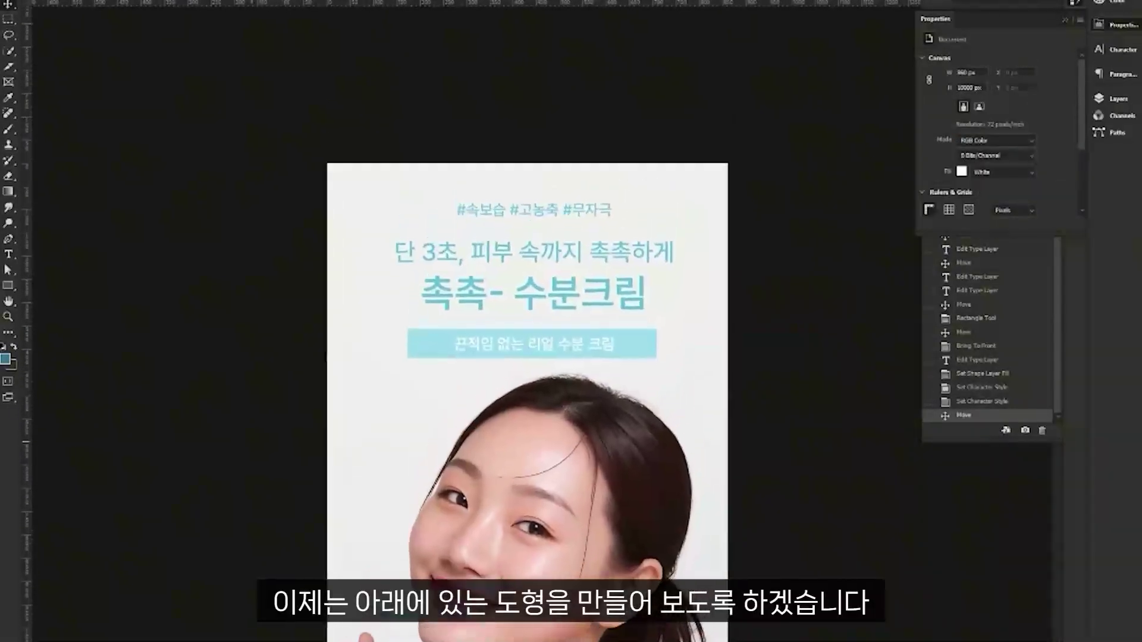
pyautogui.rightClick(8, 286)
pyautogui.click(55, 283)
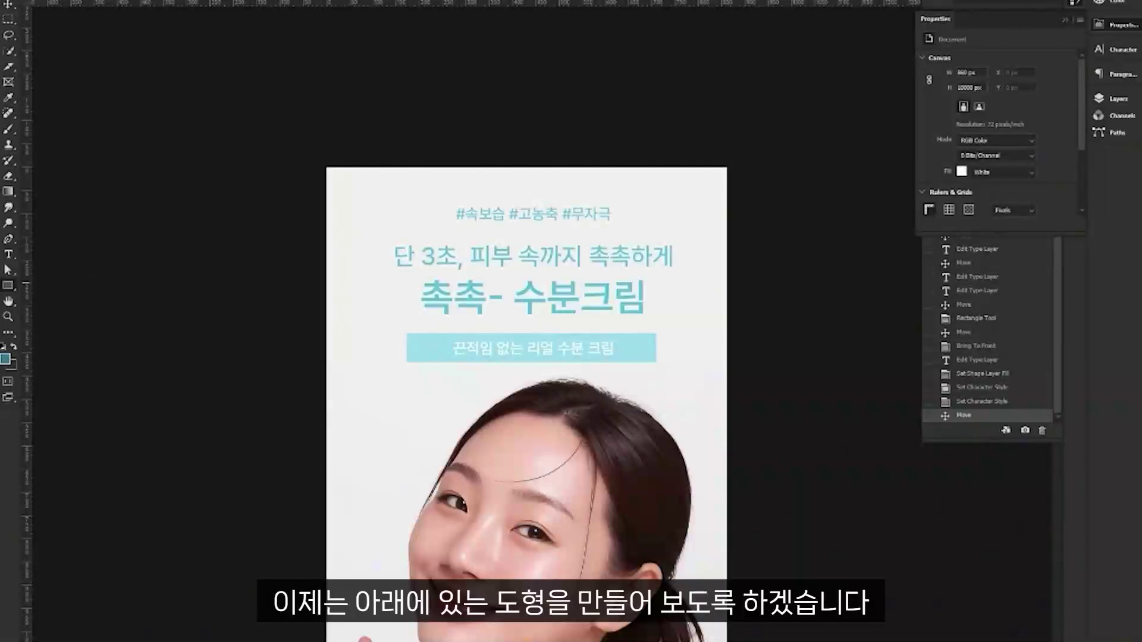
pyautogui.hotkey('shift', 'u')
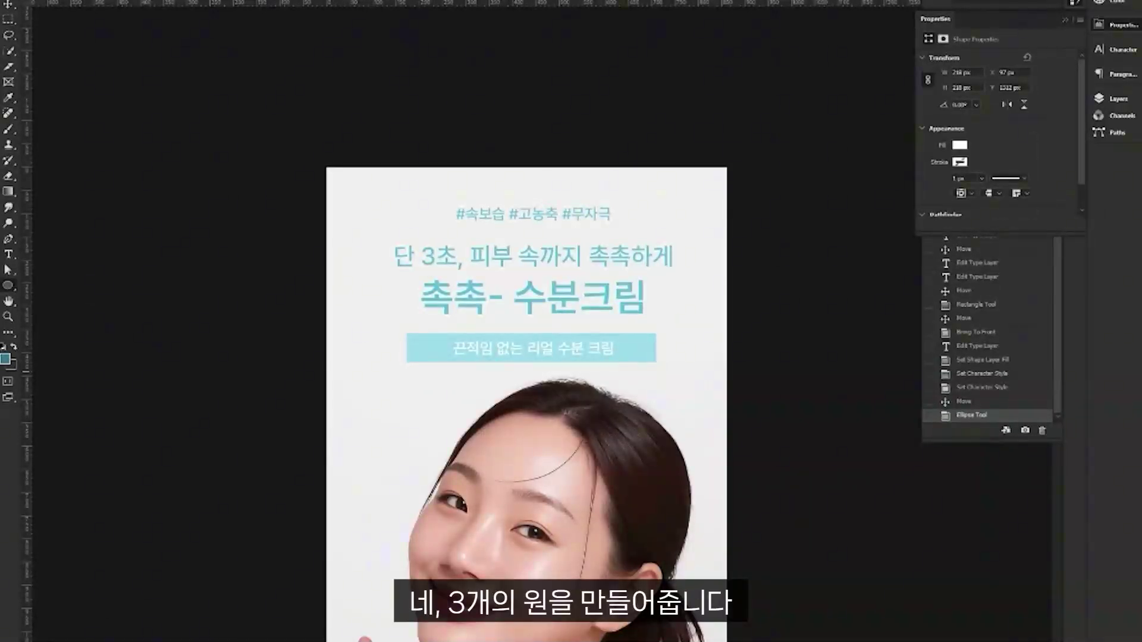
pyautogui.click(959, 146)
pyautogui.click(930, 209)
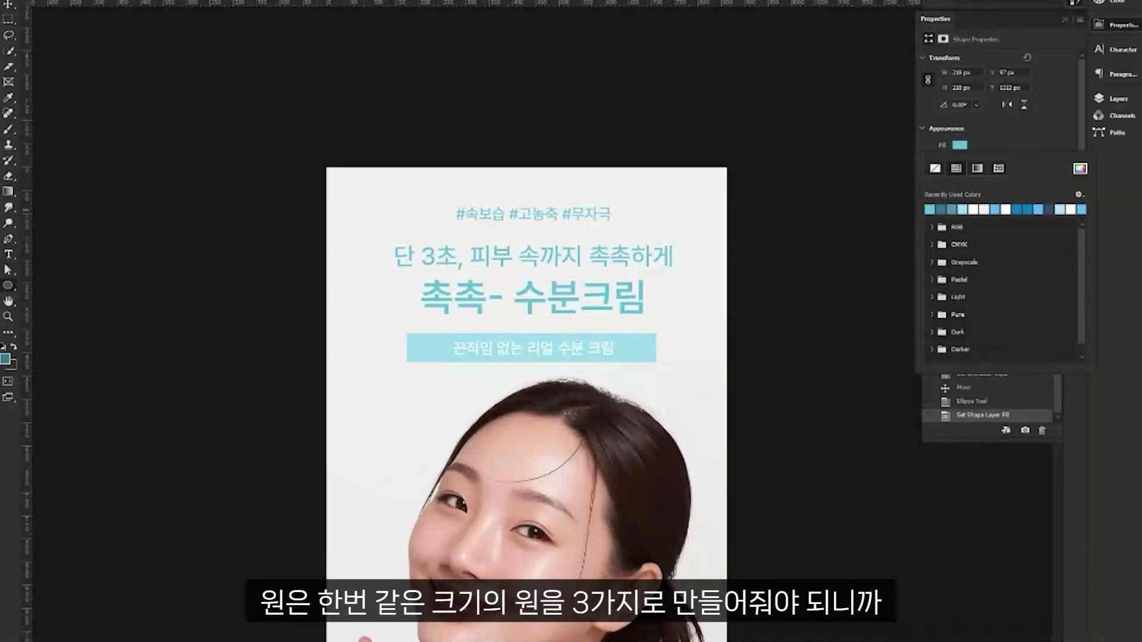
pyautogui.press('Escape')
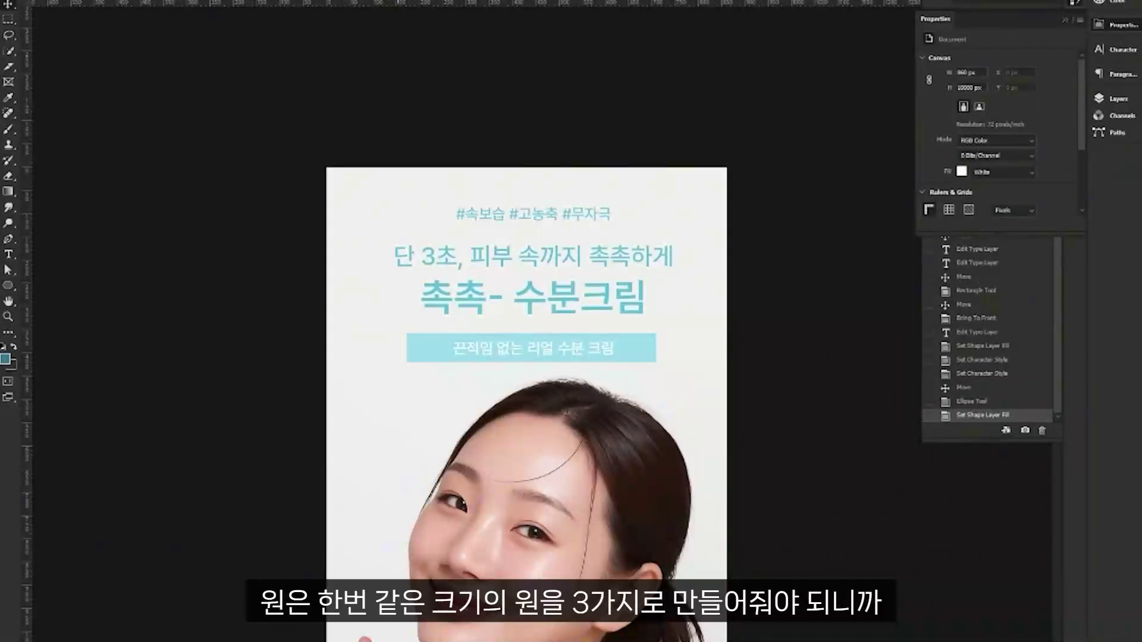
# Enlarge the aqua circle to about 236 px and place it at X 54 px.
pyautogui.press('Right')
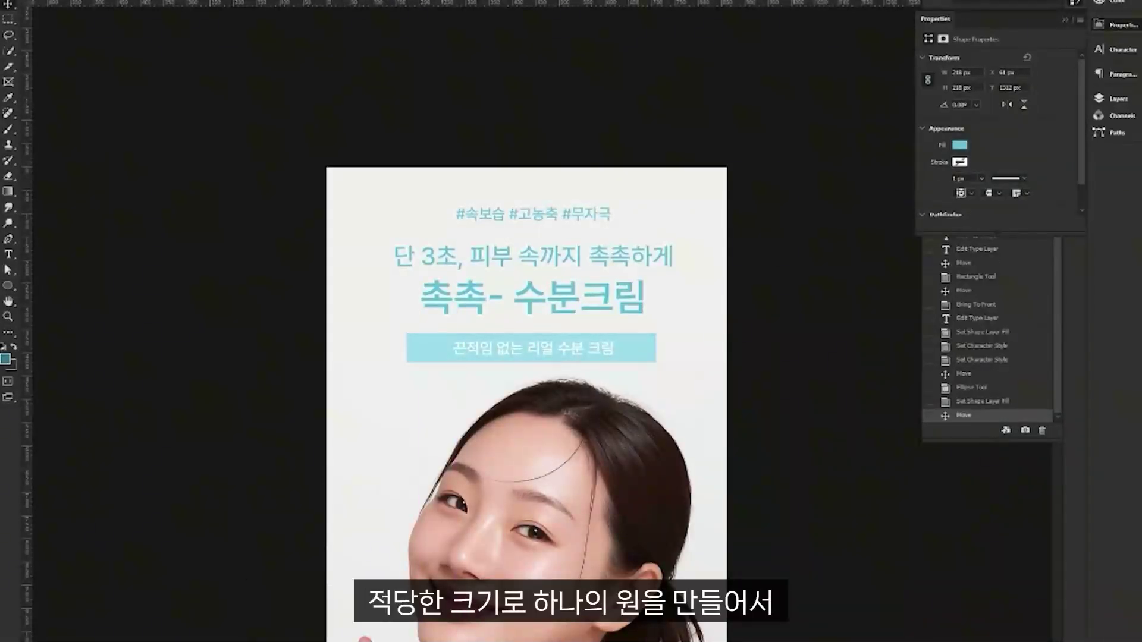
pyautogui.press('Return')
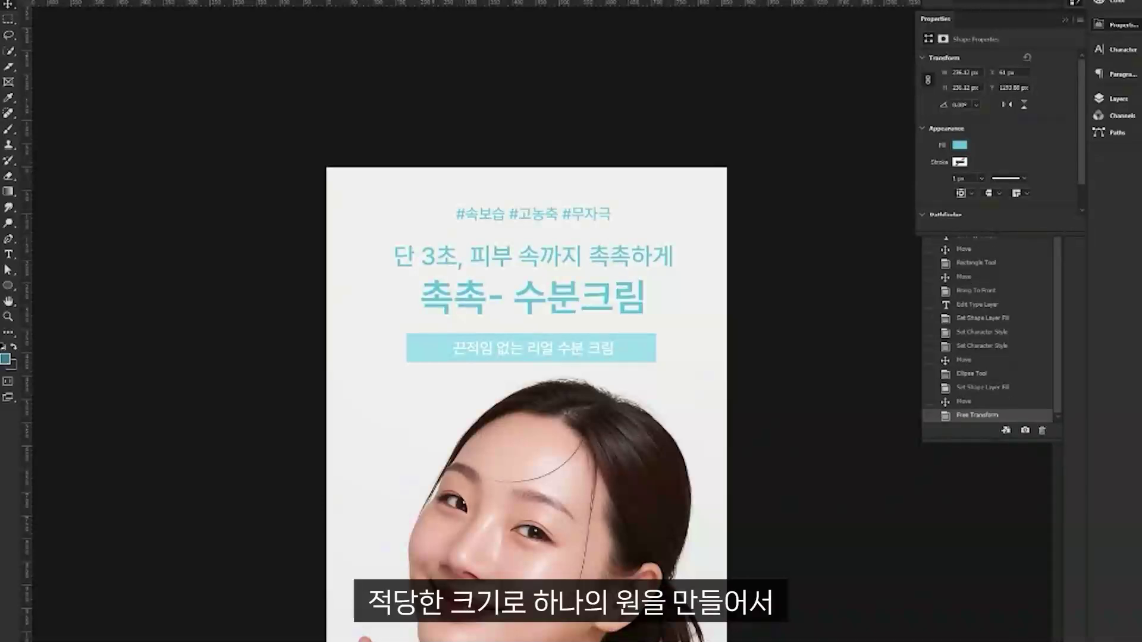
pyautogui.press('Left')
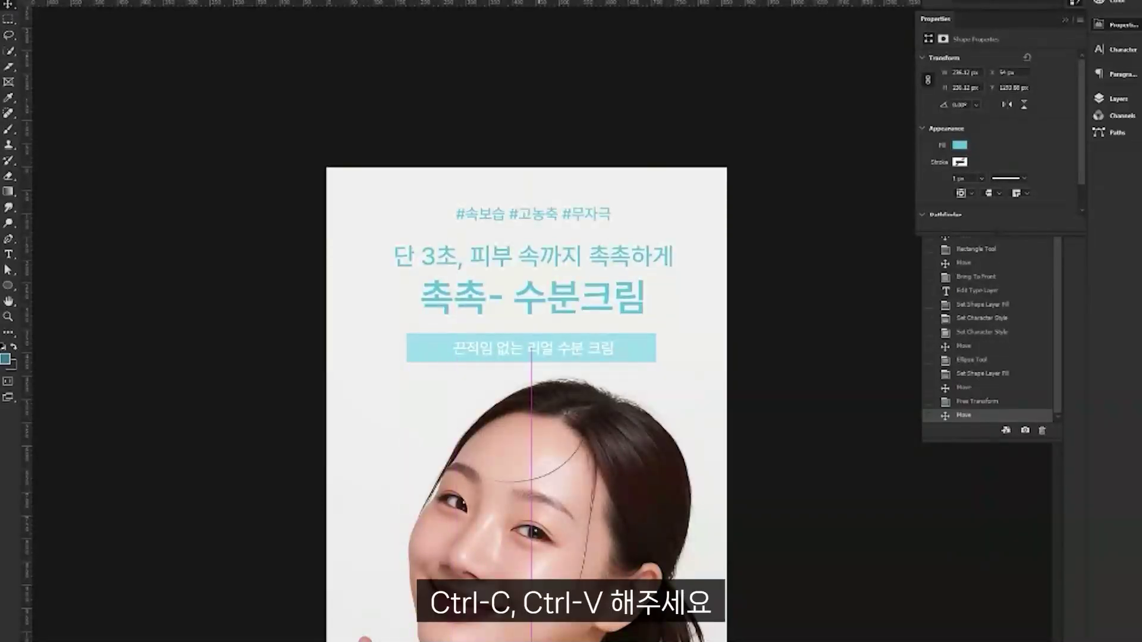
# Place two copies of the aqua circle in a row beside it, at X 322 px and X 590 px.
pyautogui.hotkey('shift', 'Right')
pyautogui.hotkey('shift', 'Right')
pyautogui.hotkey('shift', 'Right')
pyautogui.hotkey('shift', 'Right')
pyautogui.hotkey('shift', 'Right')
pyautogui.hotkey('shift', 'Right')
pyautogui.hotkey('shift', 'Right')
pyautogui.hotkey('shift', 'Right')
pyautogui.hotkey('shift', 'Right')
pyautogui.hotkey('shift', 'Right')
pyautogui.hotkey('shift', 'Right')
pyautogui.hotkey('shift', 'Right')
pyautogui.hotkey('shift', 'Right')
pyautogui.hotkey('shift', 'Right')
pyautogui.hotkey('shift', 'Right')
pyautogui.hotkey('shift', 'Right')
pyautogui.hotkey('shift', 'Right')
pyautogui.hotkey('shift', 'Right')
pyautogui.hotkey('shift', 'Right')
pyautogui.hotkey('shift', 'Right')
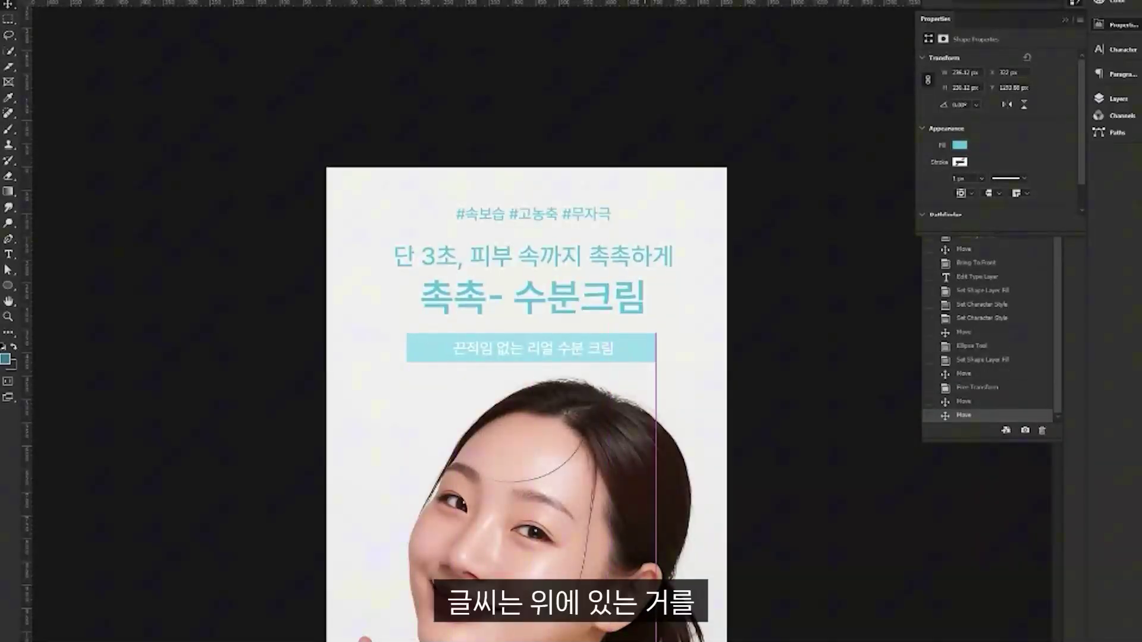
pyautogui.hotkey('shift', 'Right')
pyautogui.hotkey('shift', 'Right')
pyautogui.hotkey('shift', 'Right')
pyautogui.hotkey('shift', 'Right')
pyautogui.hotkey('shift', 'Right')
pyautogui.hotkey('shift', 'Right')
pyautogui.hotkey('shift', 'Right')
pyautogui.hotkey('shift', 'Right')
pyautogui.hotkey('shift', 'Right')
pyautogui.hotkey('shift', 'Right')
pyautogui.hotkey('shift', 'Right')
pyautogui.hotkey('shift', 'Right')
pyautogui.hotkey('shift', 'Right')
pyautogui.hotkey('shift', 'Right')
pyautogui.hotkey('shift', 'Right')
pyautogui.hotkey('shift', 'Right')
pyautogui.hotkey('shift', 'Right')
pyautogui.hotkey('shift', 'Right')
pyautogui.hotkey('shift', 'Right')
pyautogui.hotkey('shift', 'Right')
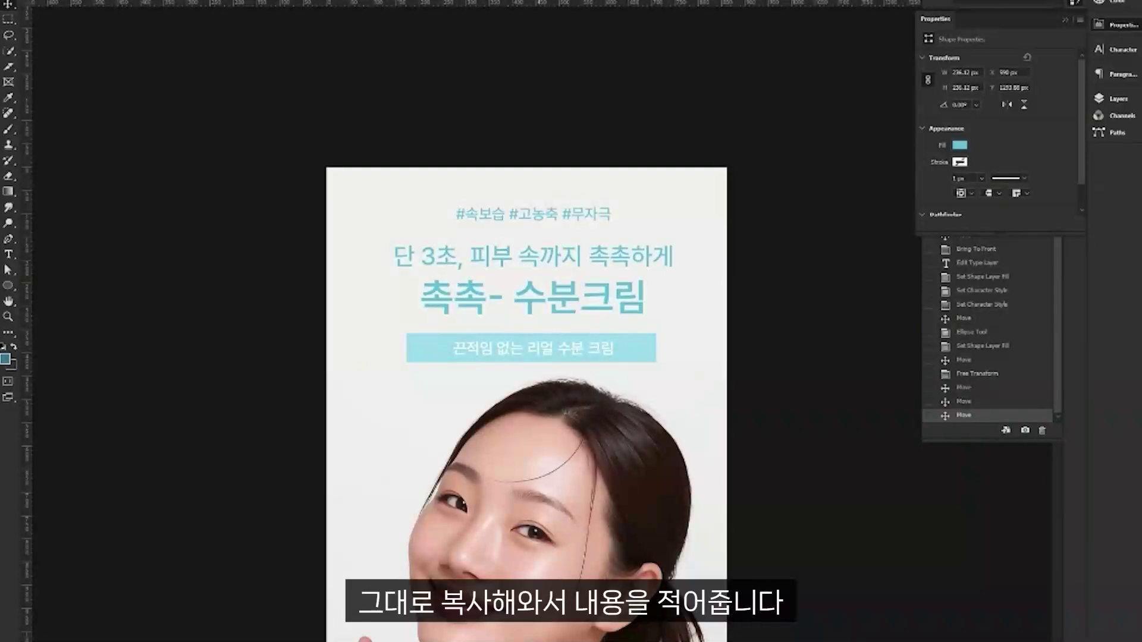
# Shift the row of three circles together to X 44 px.
pyautogui.press('Right')
pyautogui.press('Right')
pyautogui.hotkey('shift', 'Left')
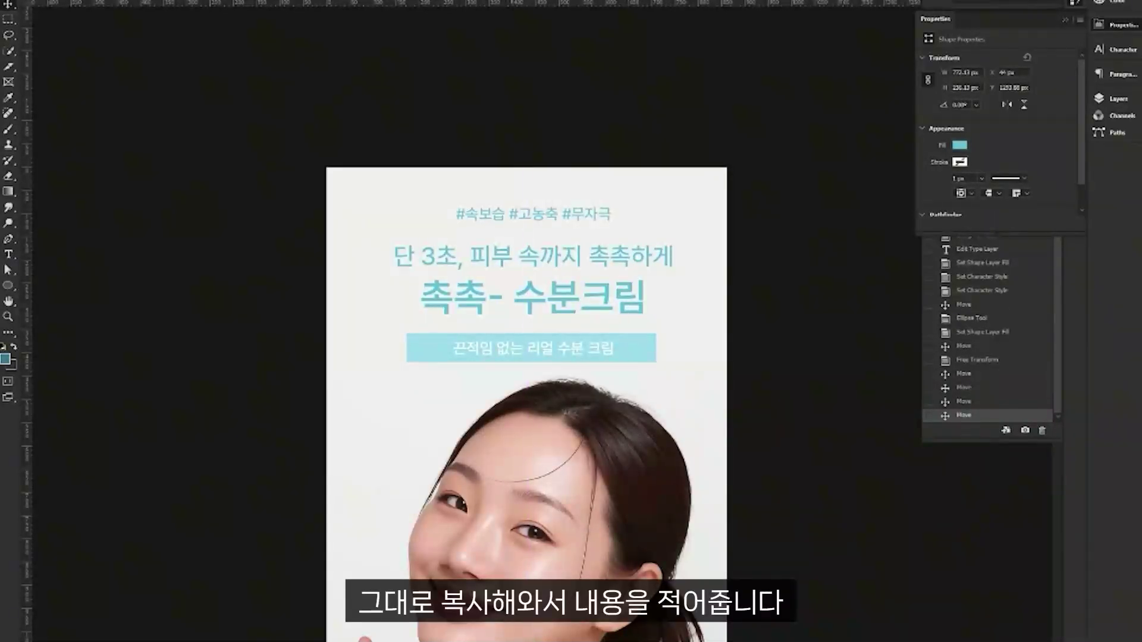
pyautogui.press('Right')
pyautogui.hotkey('ctrl', 'z')
# Copy the headline text down onto the circles, bring the copy to the front and color it white.
pyautogui.click(533, 349)
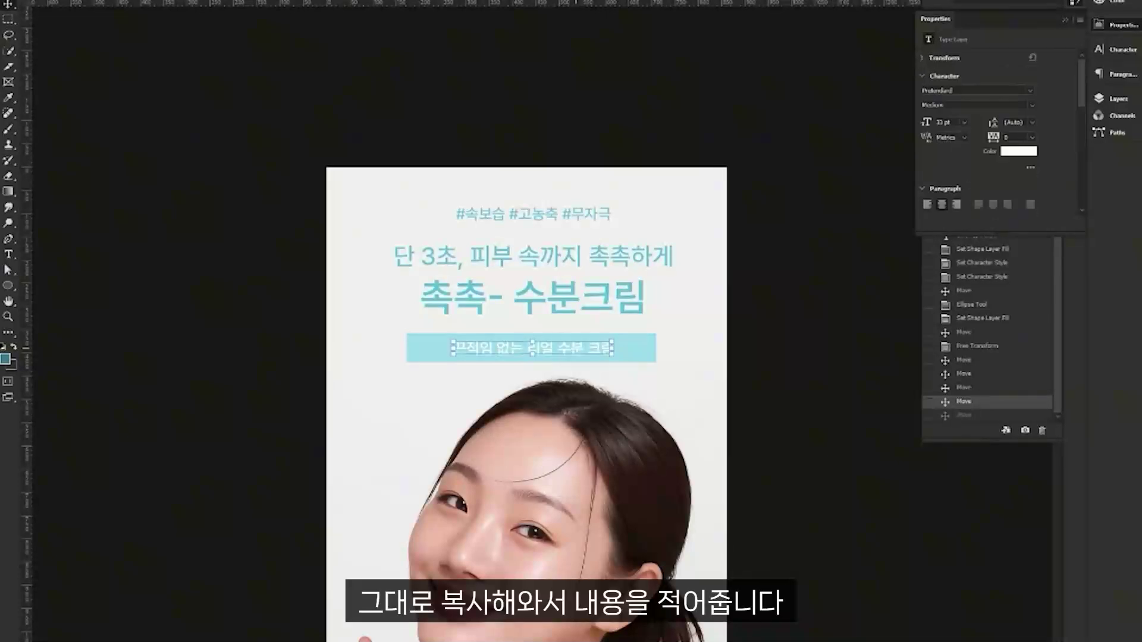
pyautogui.moveTo(534, 297); pyautogui.dragTo(527, 641)
pyautogui.hotkey('ctrl', 'shift', ']')
pyautogui.click(1019, 151)
pyautogui.press('Return')
pyautogui.press('t')
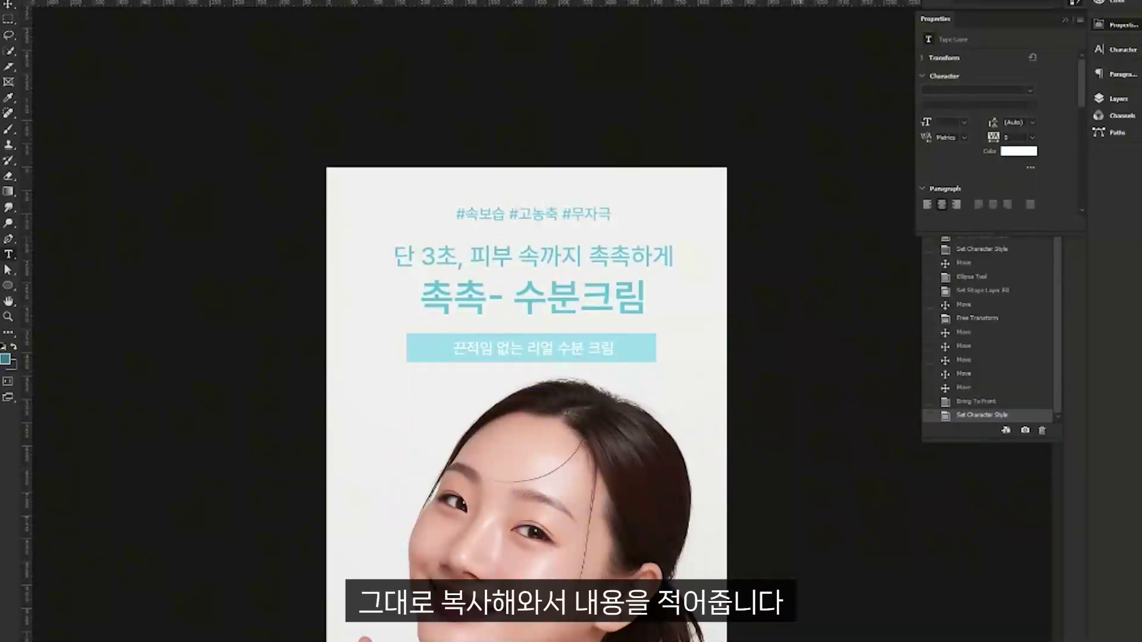
pyautogui.scroll(3, 535, 321)
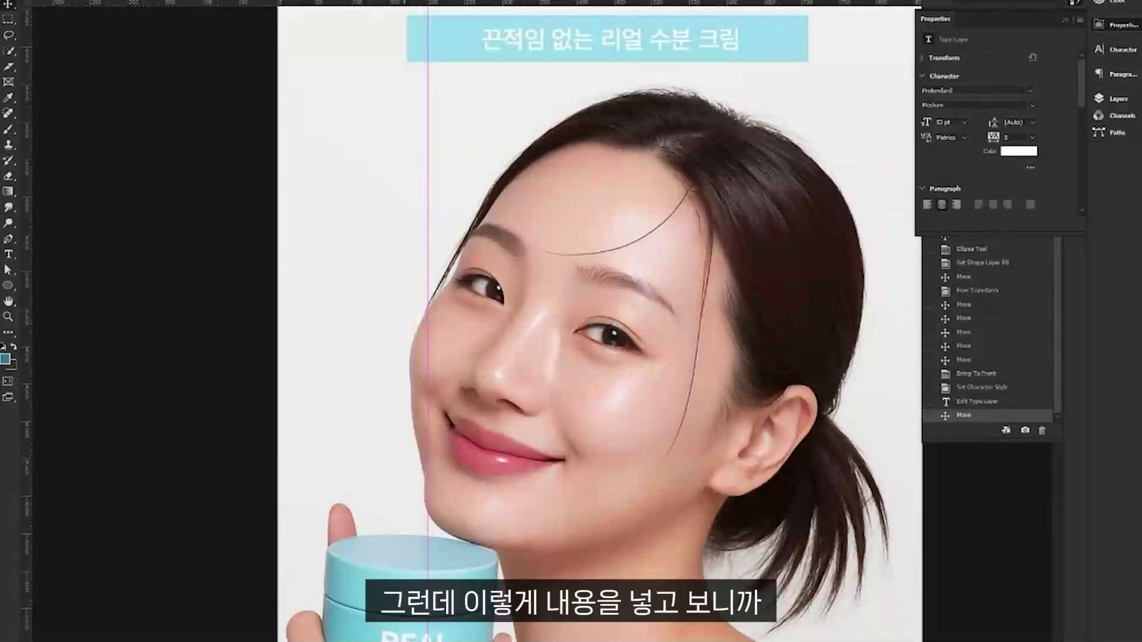
# Delete the copied text and the aqua circles to start the circle row over.
pyautogui.press('Delete')
pyautogui.press('Delete')
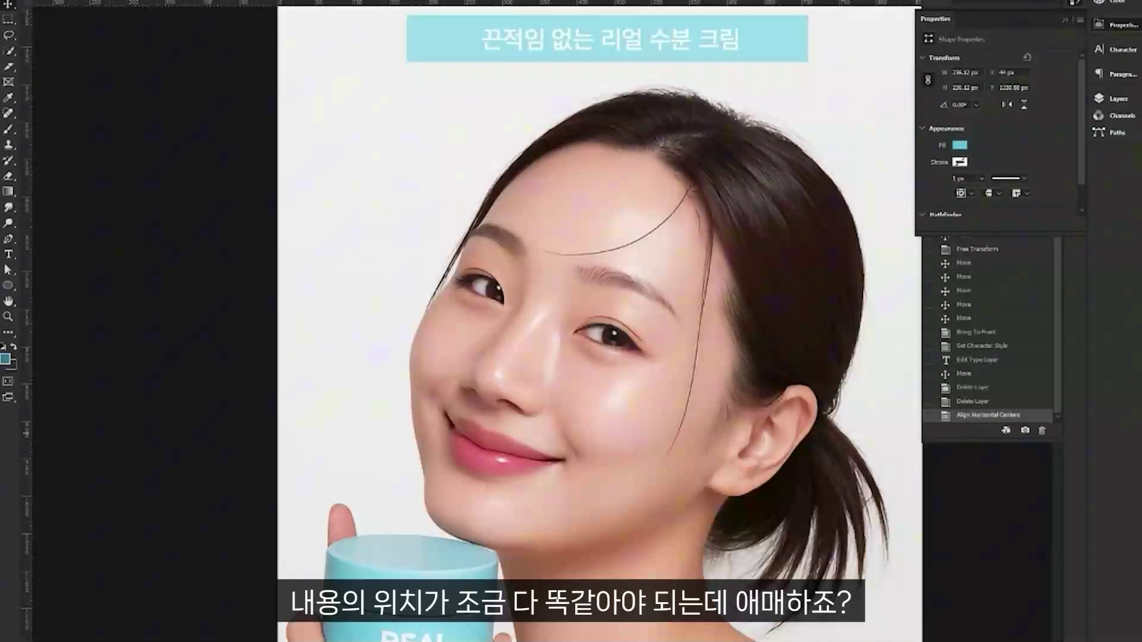
pyautogui.press('Delete')
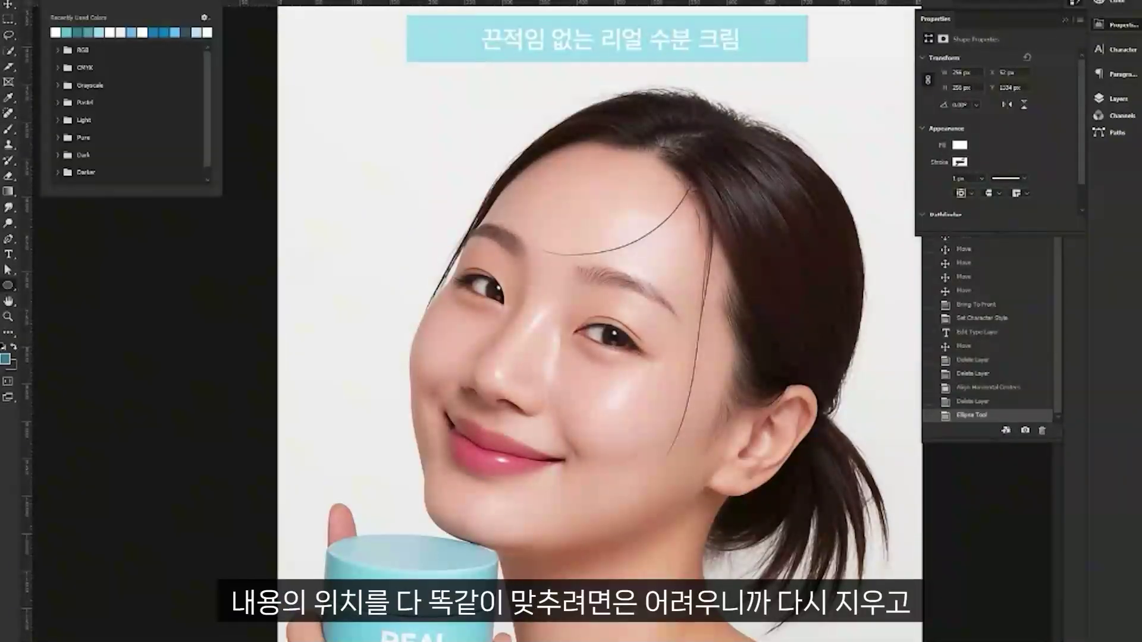
# Draw a circle about 256 px wide filled with the tagline box's light aqua, and sample that aqua as the foreground color.
pyautogui.click(824, 564)
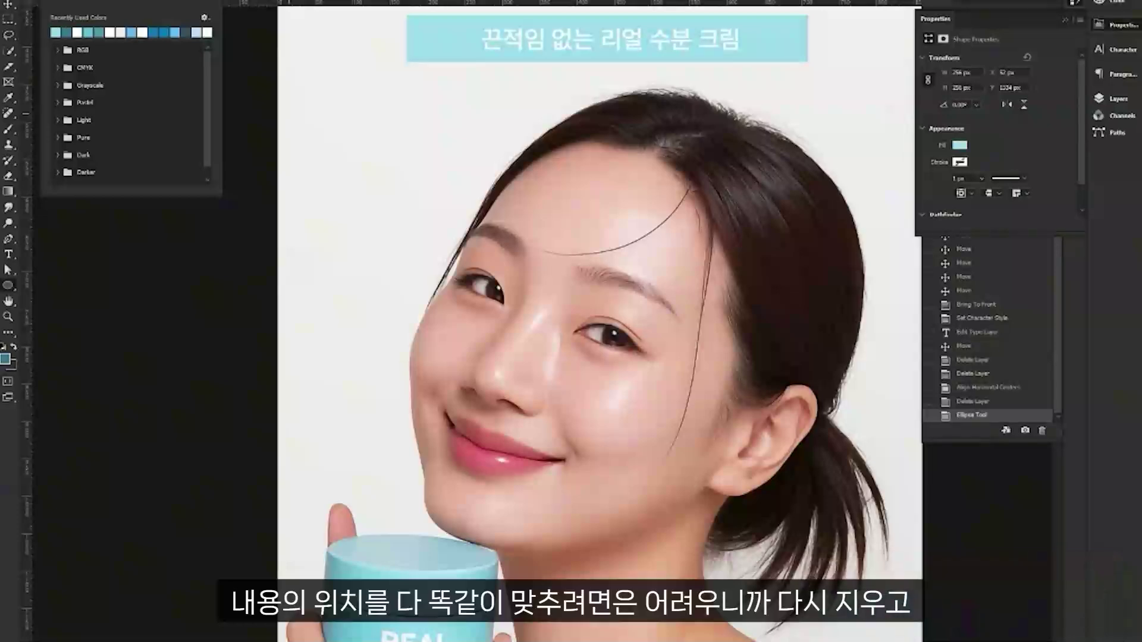
pyautogui.press('Return')
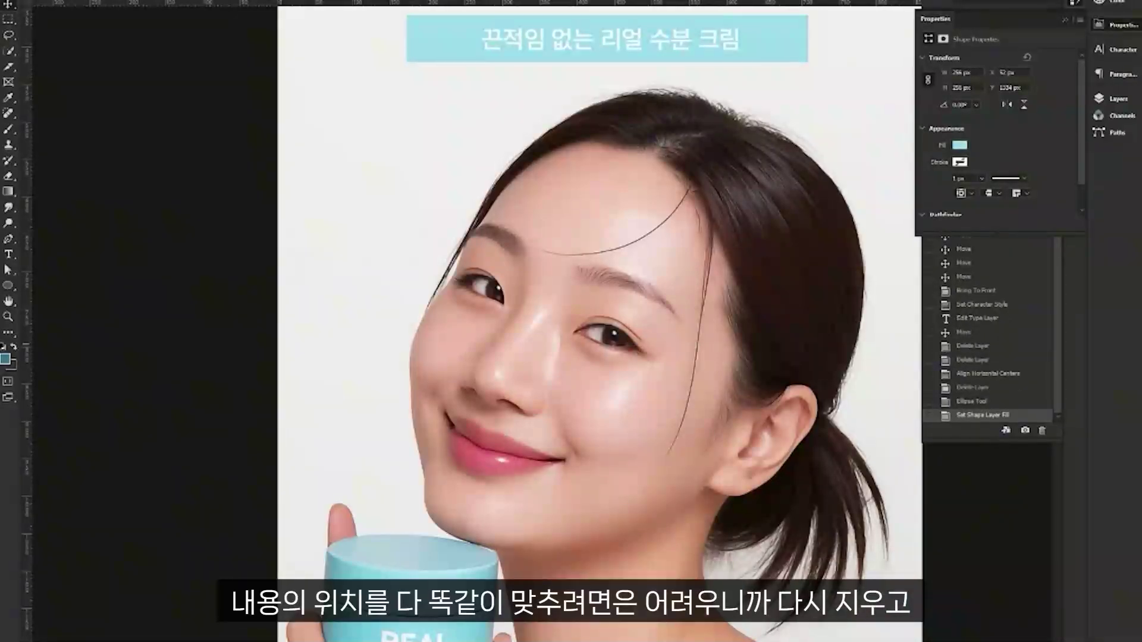
pyautogui.click(6, 359)
pyautogui.click(444, 42)
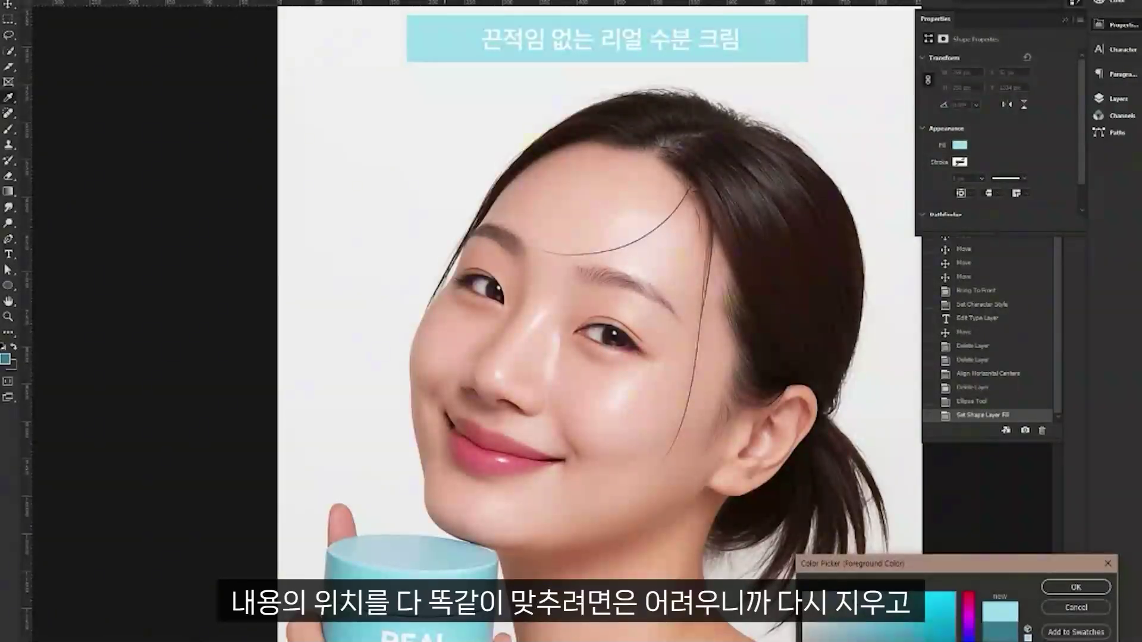
pyautogui.click(1076, 587)
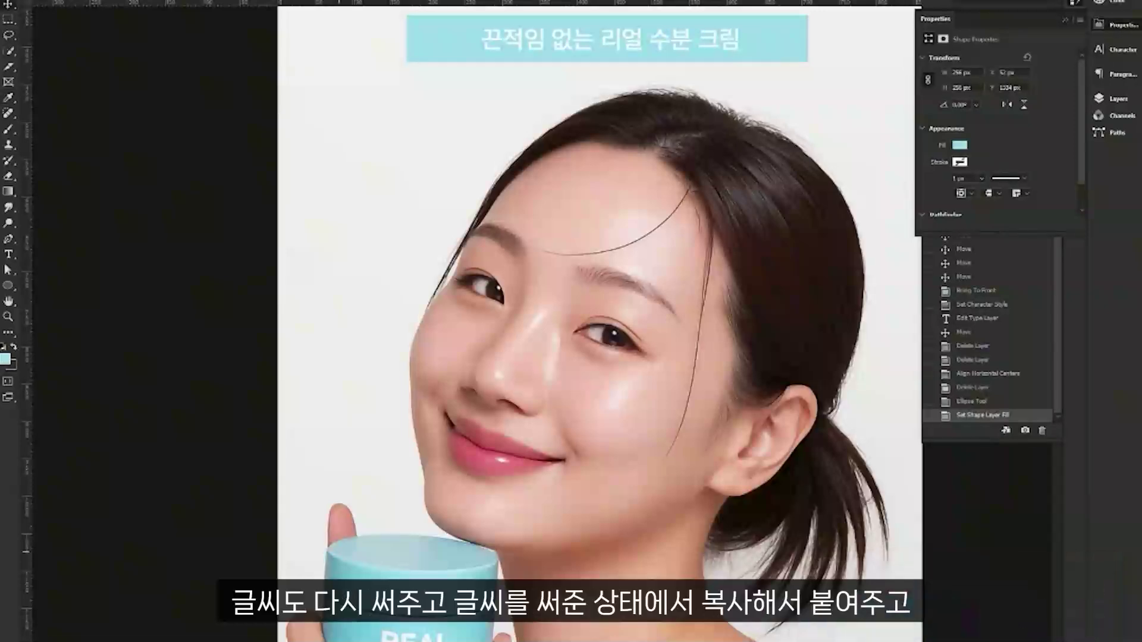
# Reposition the light aqua circle slightly on the lower part of the photo and delete the unneeded layer.
pyautogui.click(518, 357)
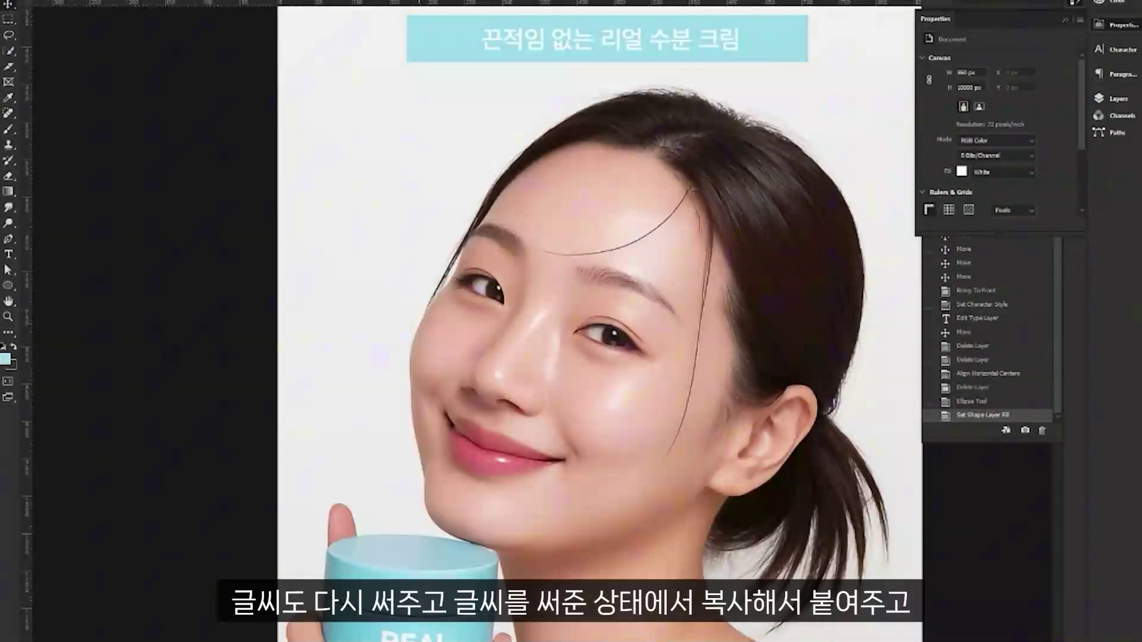
pyautogui.moveTo(421, 640); pyautogui.dragTo(421, 641)
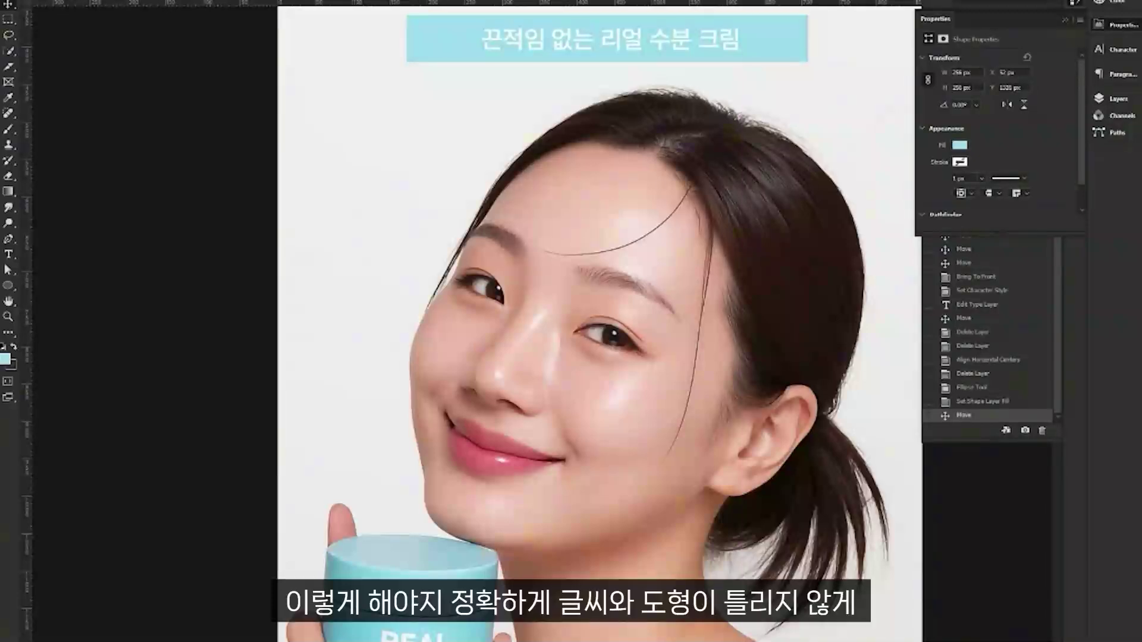
pyautogui.press('Delete')
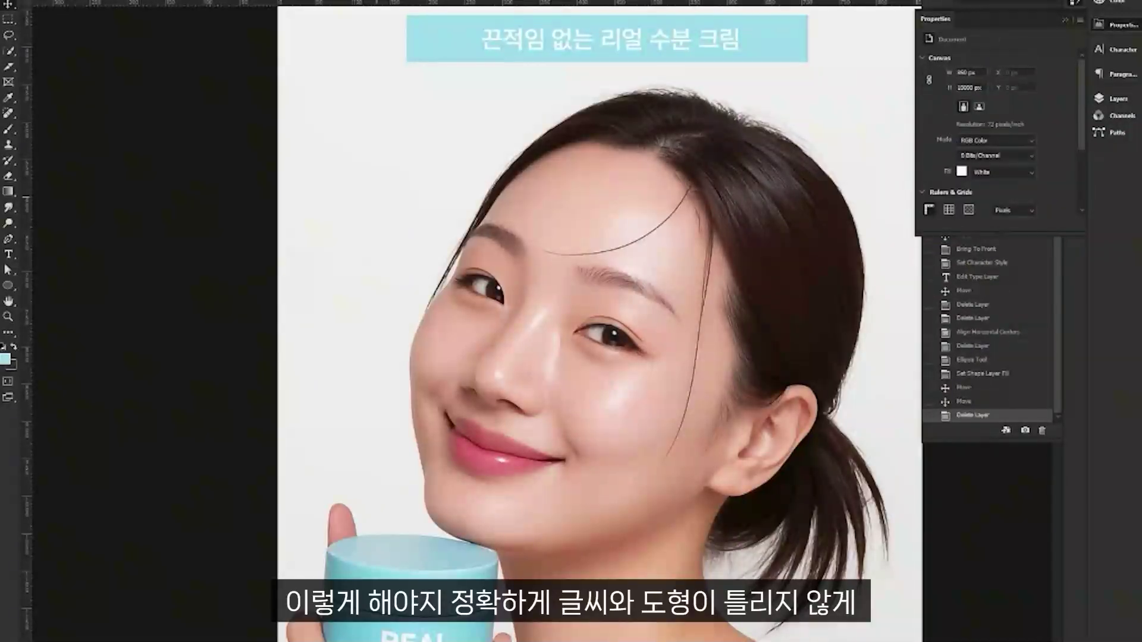
# Copy the tagline text down onto the light aqua circle, bring it to the front and enlarge its font size.
pyautogui.scroll(5, 571, 321)
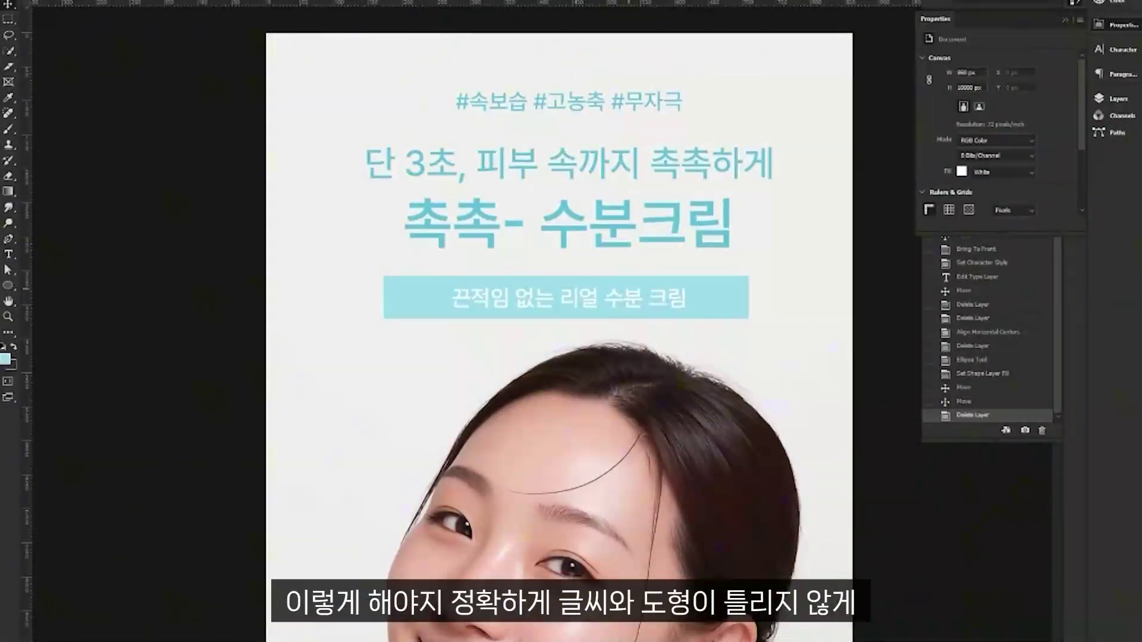
pyautogui.click(568, 297)
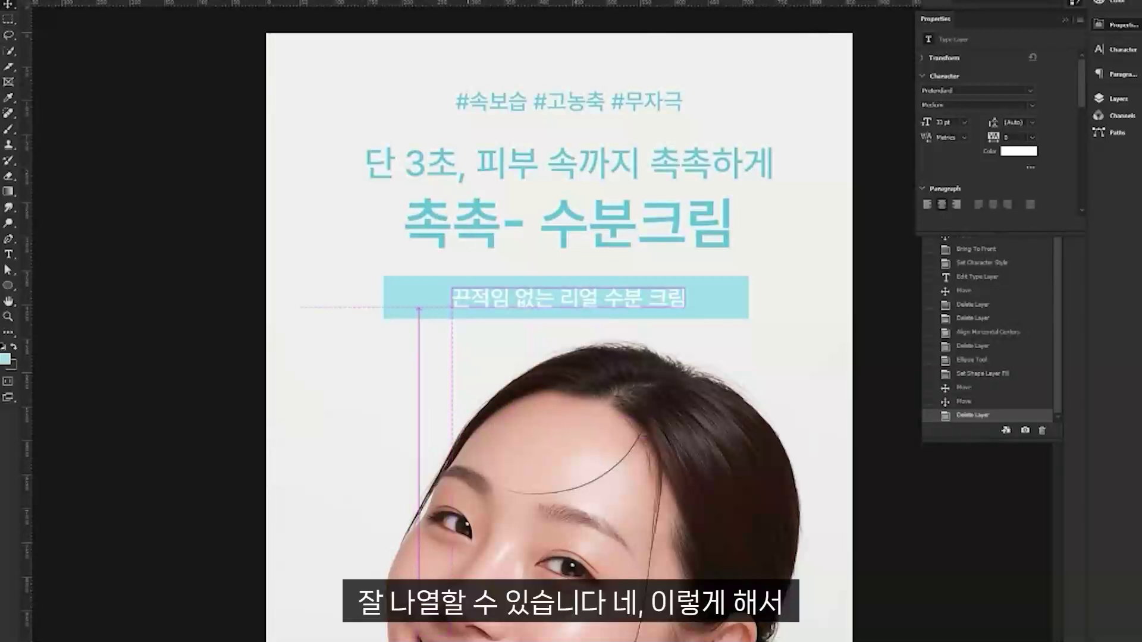
pyautogui.hotkey('ctrl', 'shift', ']')
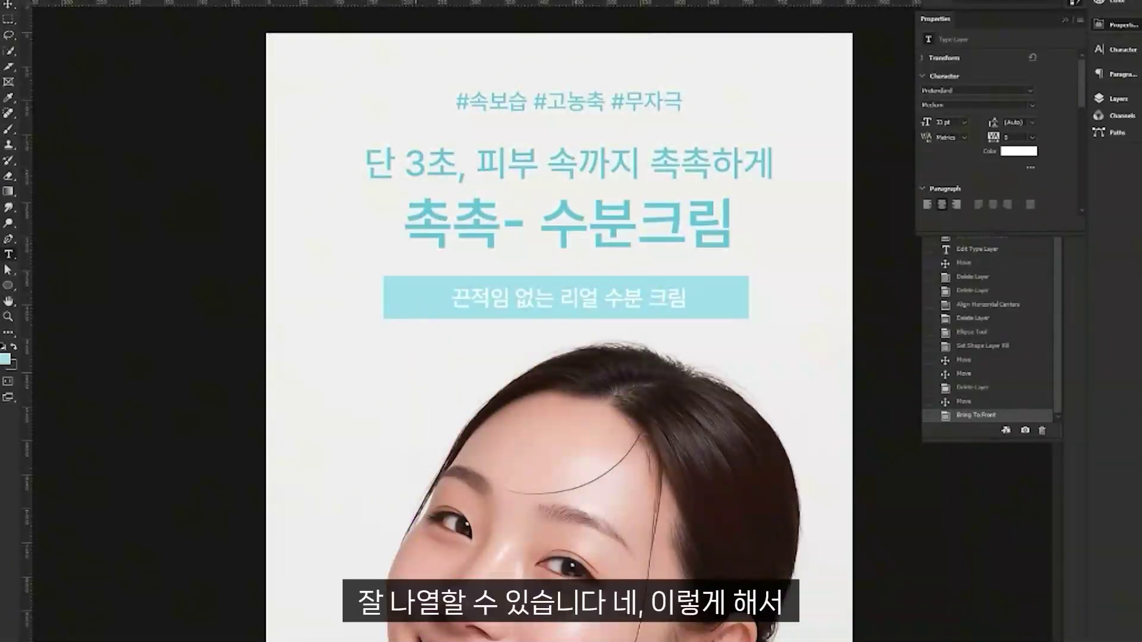
pyautogui.click(334, 1)
pyautogui.click(310, 130)
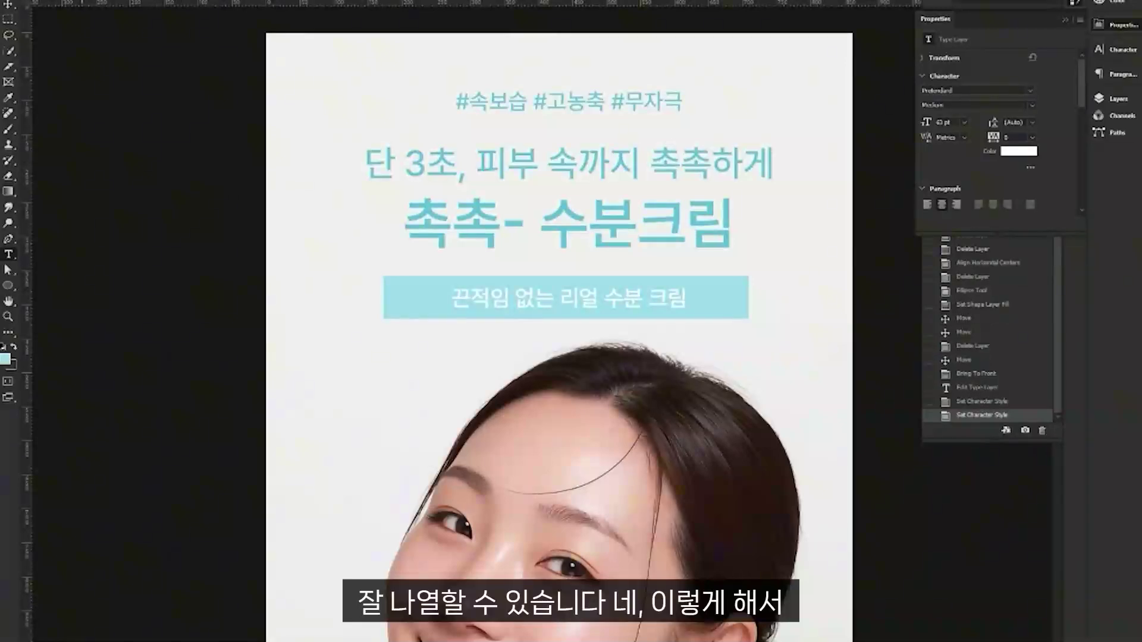